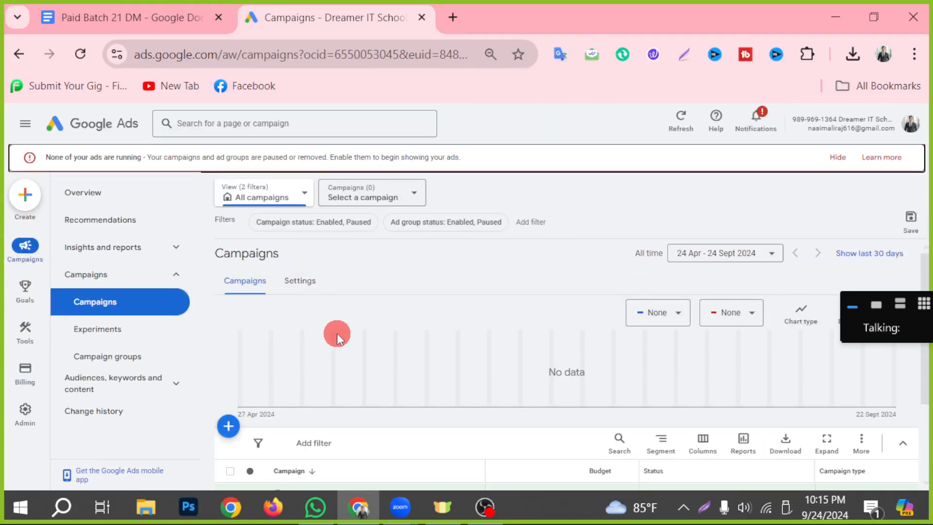
- Switch to the other Chrome profile that holds the second Google Ads login
{"action": "left_click", "coordinate": [886, 55]}
{"action": "scroll", "coordinate": [729, 387], "scroll_direction": "down", "scroll_amount": 3}
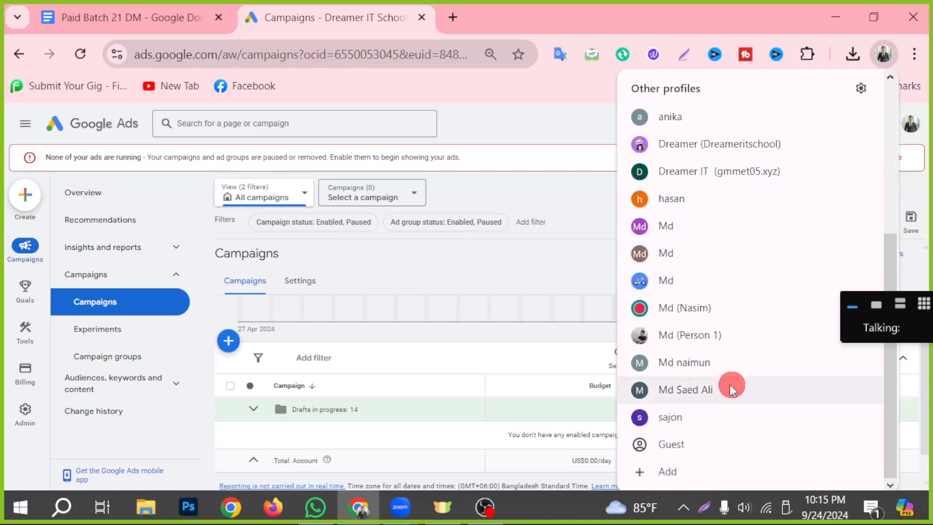
{"action": "left_click", "coordinate": [691, 312]}
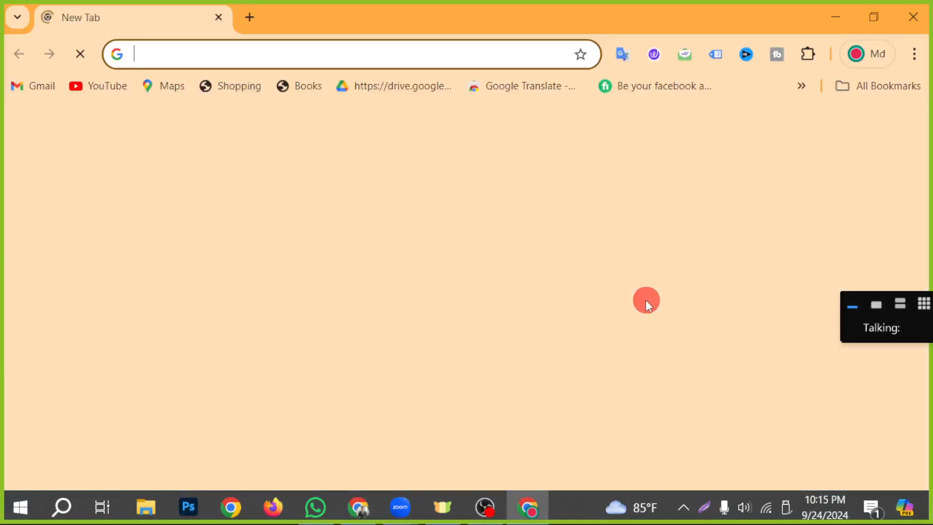
- Open the Google Ads site, sign in and select the Rajshahi Digital Agency account
{"action": "type", "text": "a"}
{"action": "key", "text": "Return"}
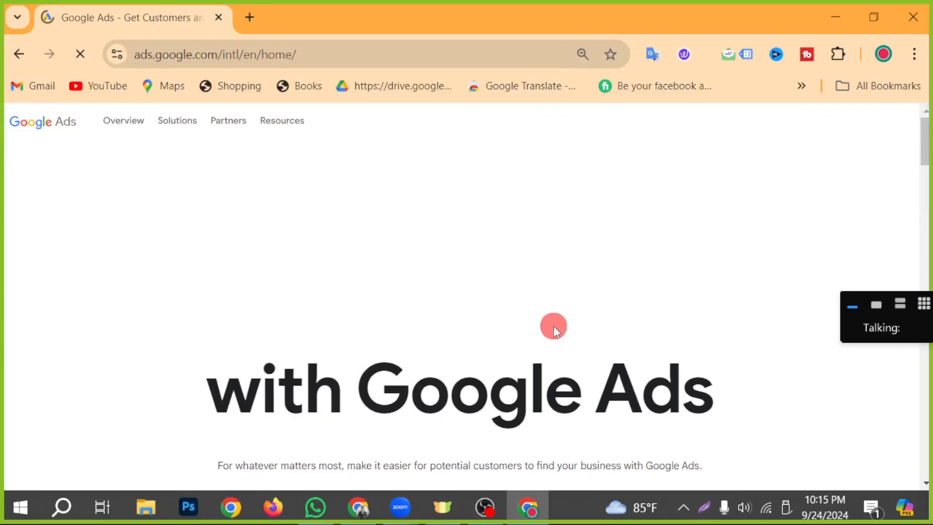
{"action": "left_click", "coordinate": [773, 124]}
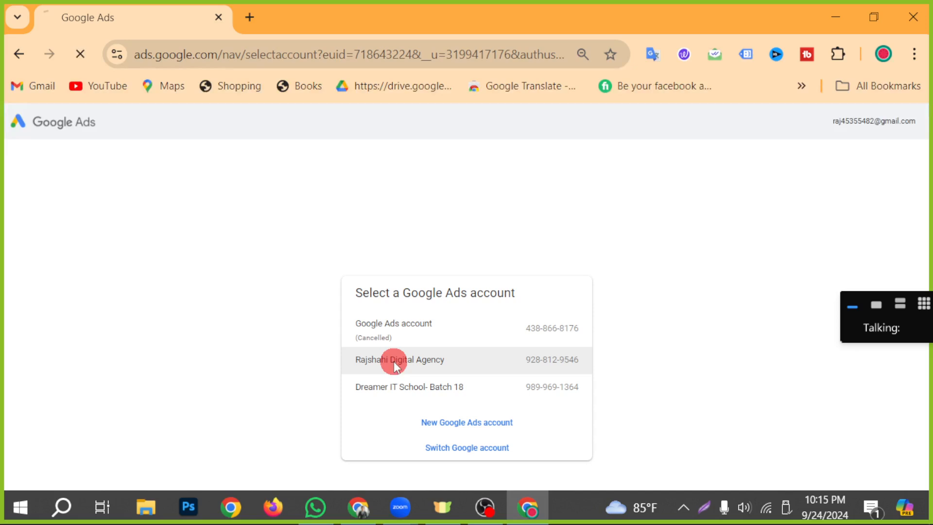
{"action": "left_click", "coordinate": [393, 361]}
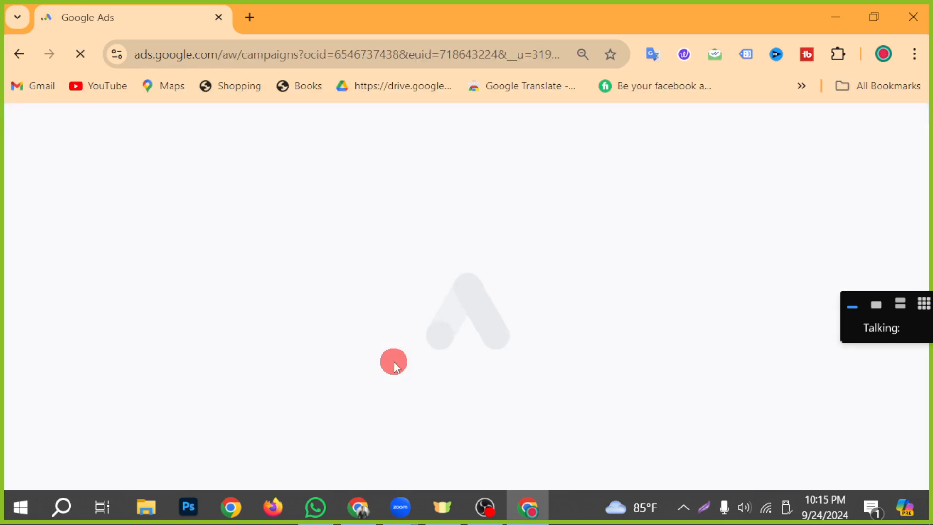
- Mute all current and new participants in the Zoom meeting without allowing them to unmute themselves
{"action": "left_click_drag", "start_coordinate": [864, 323], "coordinate": [921, 298]}
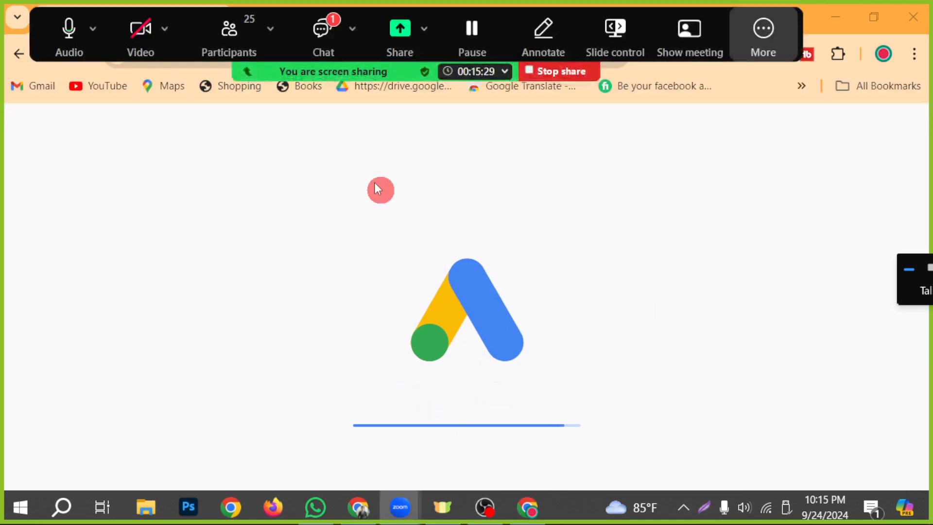
{"action": "left_click", "coordinate": [229, 36]}
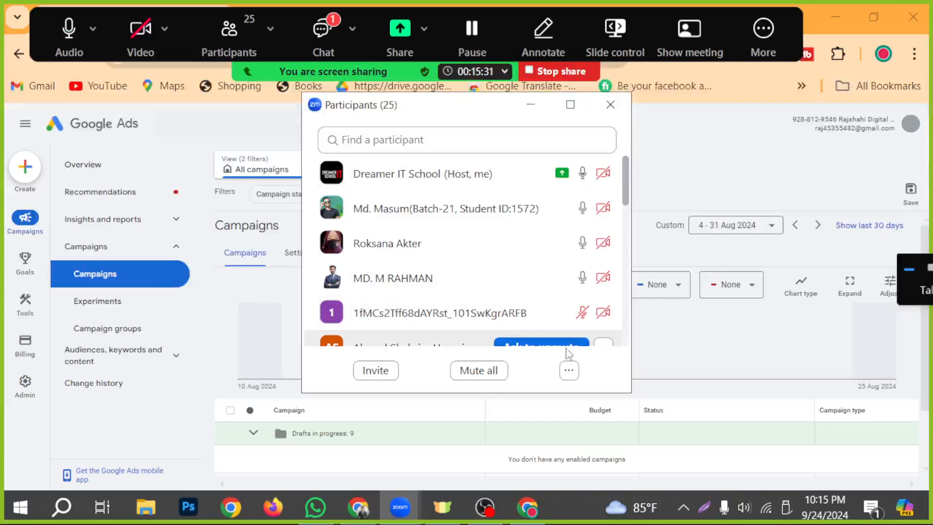
{"action": "left_click", "coordinate": [479, 370]}
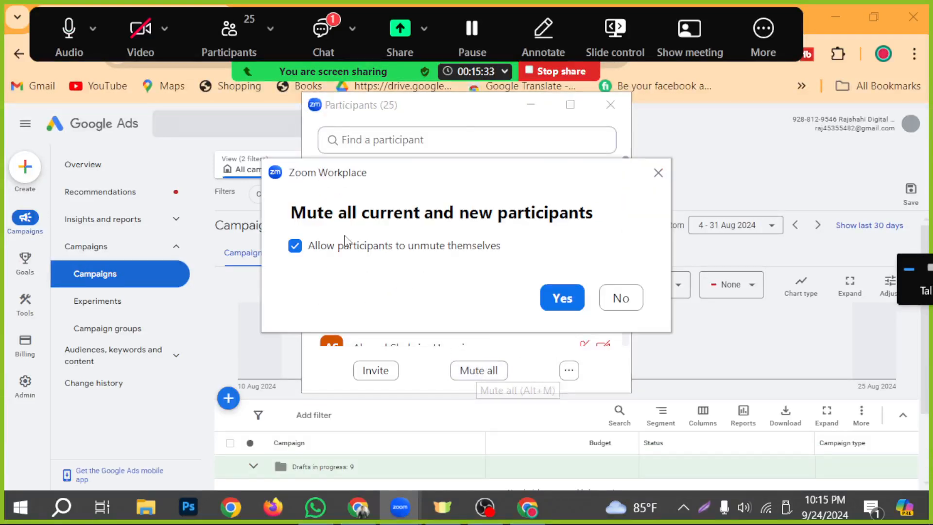
{"action": "left_click", "coordinate": [295, 246]}
{"action": "left_click", "coordinate": [563, 298]}
- Hide Zoom's floating meeting controls and close the participants list
{"action": "left_click", "coordinate": [762, 31]}
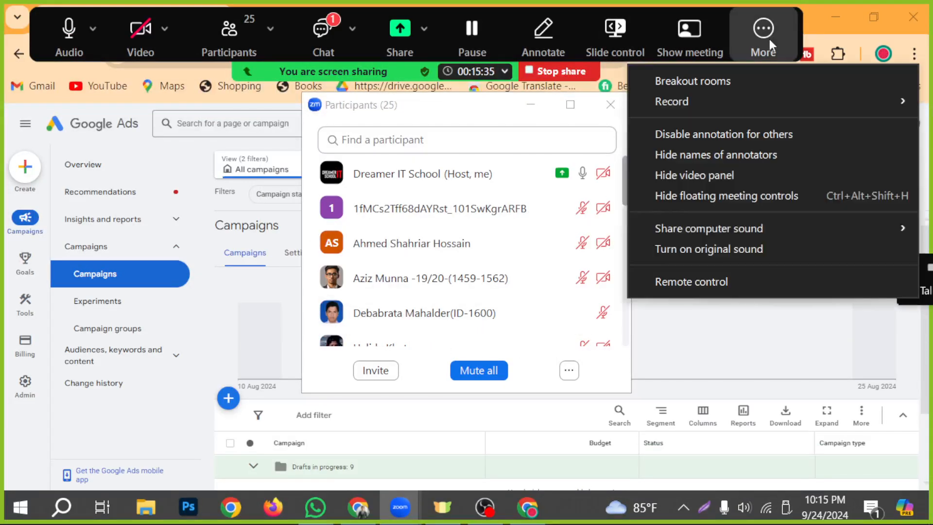
{"action": "left_click", "coordinate": [730, 197]}
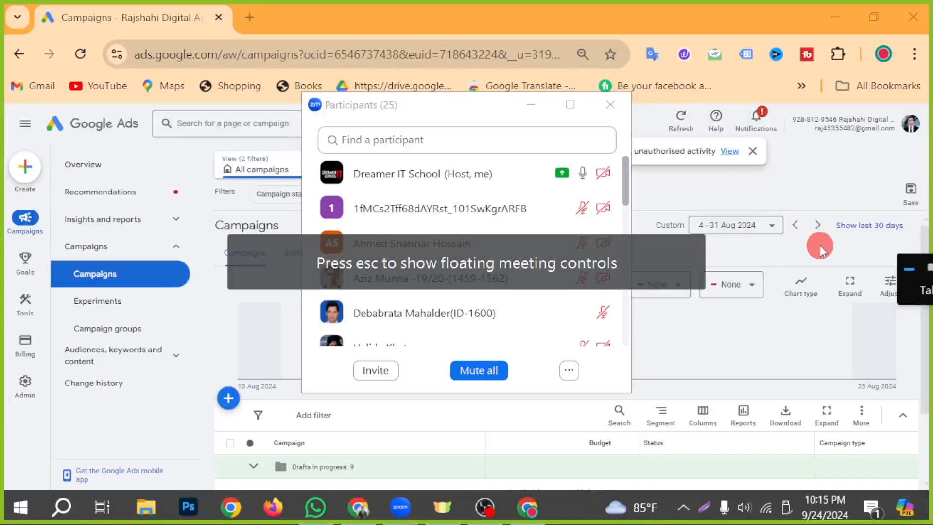
{"action": "left_click", "coordinate": [610, 104]}
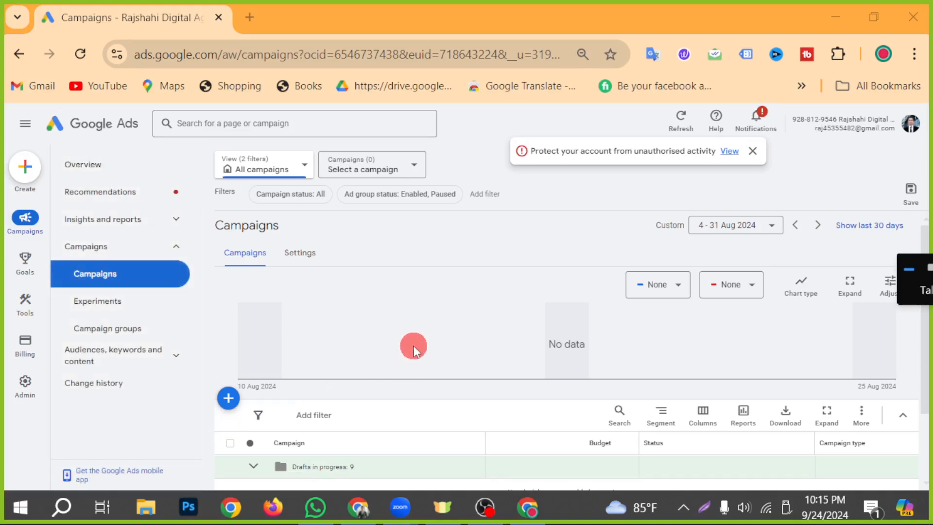
- Start a new campaign in the Google Ads account and bring up the campaign objective choices
{"action": "scroll", "coordinate": [437, 403], "scroll_direction": "down", "scroll_amount": 2}
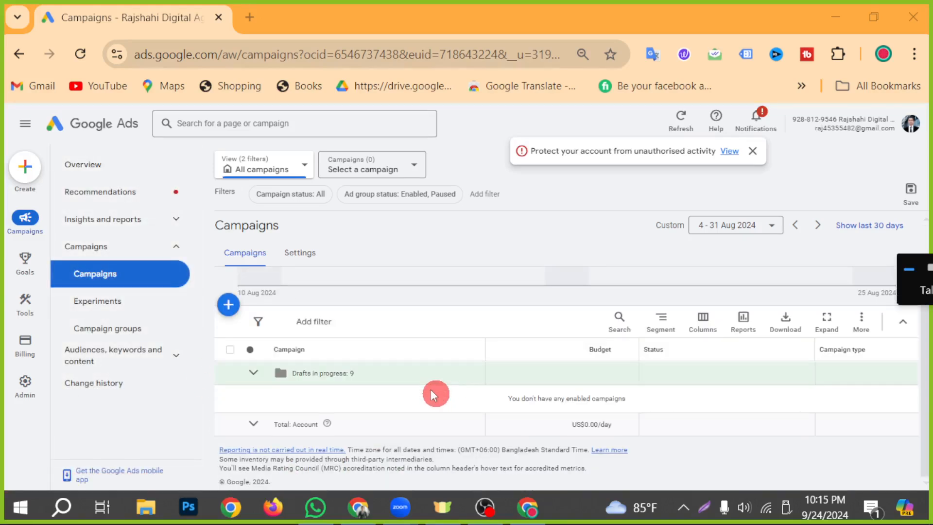
{"action": "left_click", "coordinate": [227, 307]}
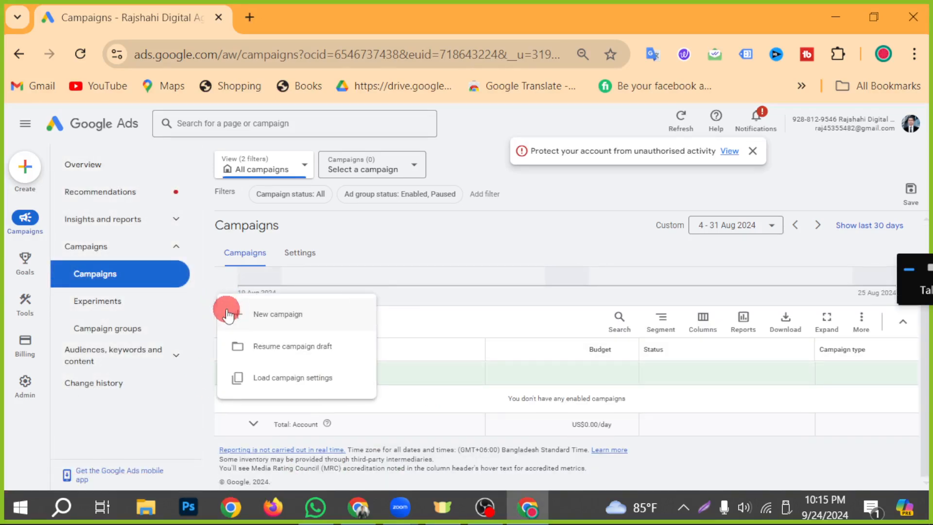
{"action": "left_click", "coordinate": [299, 322]}
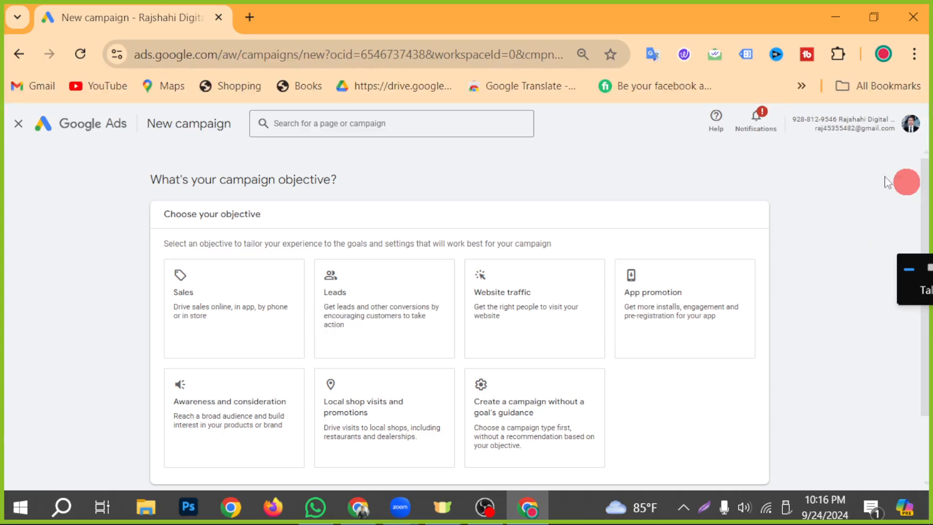
{"action": "scroll", "coordinate": [316, 243], "scroll_direction": "down", "scroll_amount": 3}
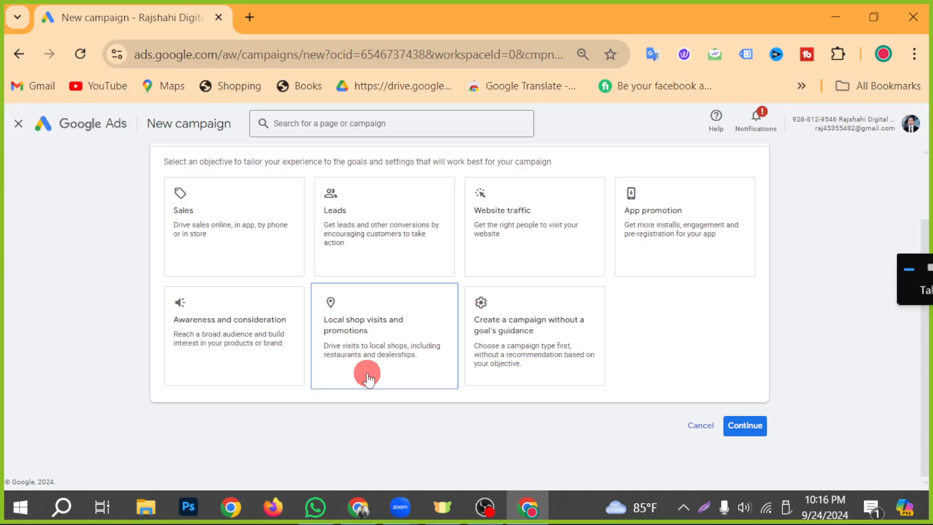
- Search Google for "restaurants near me" in a new browser tab and decline using the precise location
{"action": "left_click", "coordinate": [251, 18]}
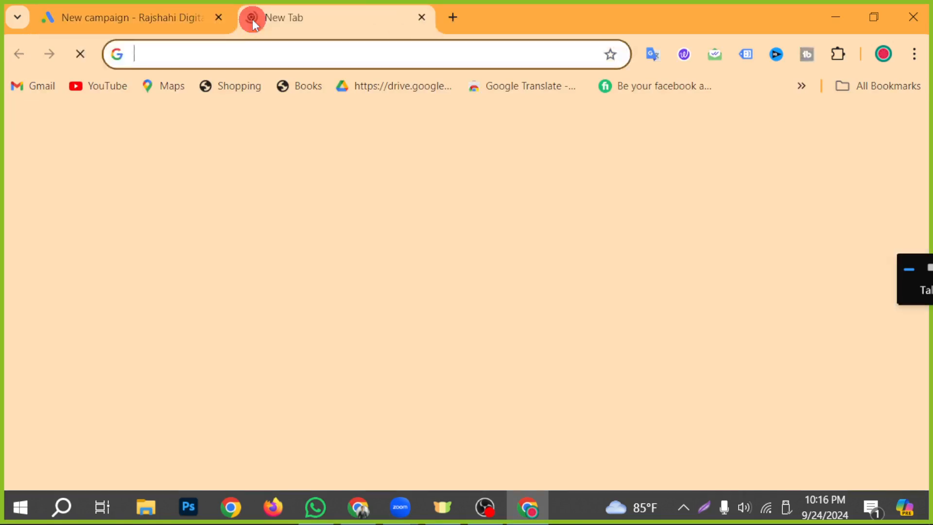
{"action": "type", "text": "re"}
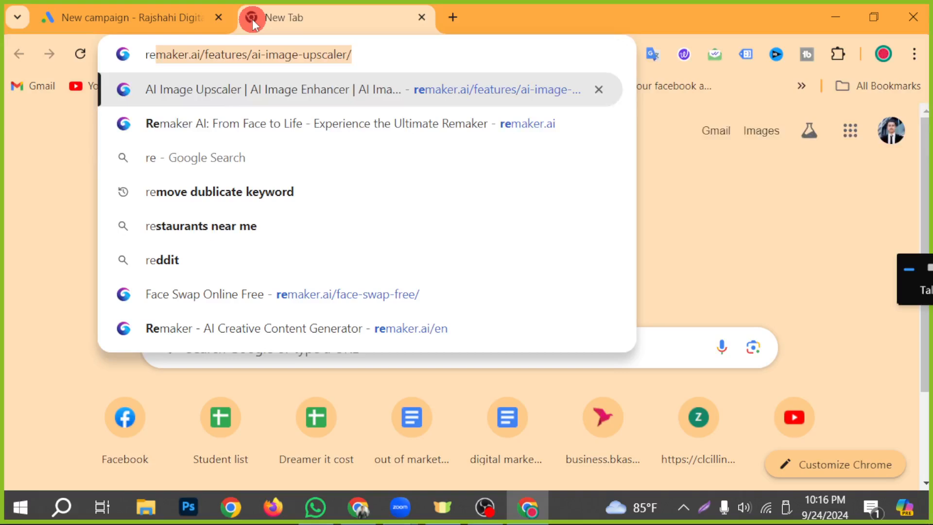
{"action": "type", "text": "stu"}
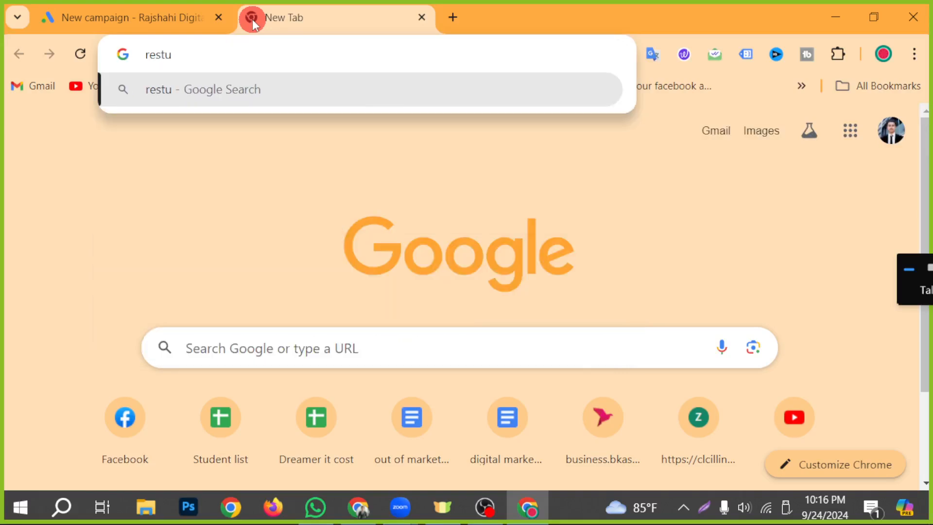
{"action": "key", "text": "BackSpace"}
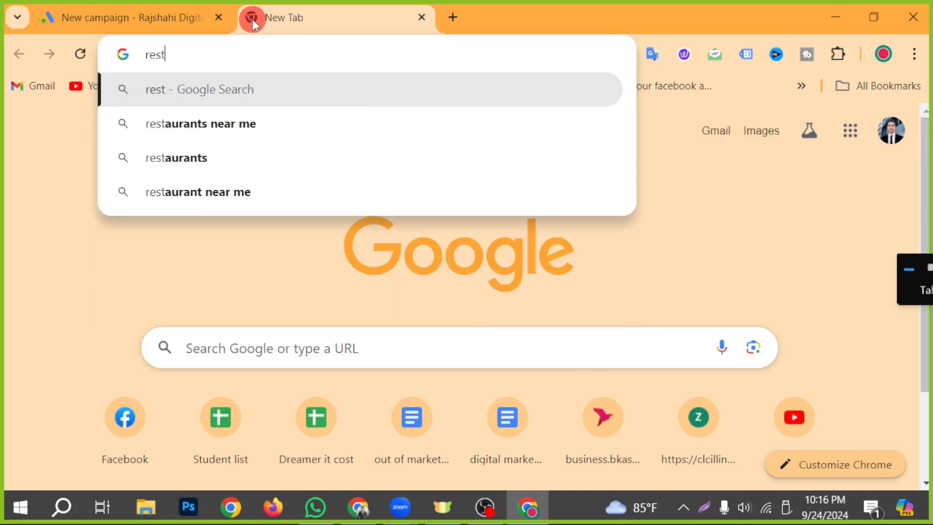
{"action": "left_click", "coordinate": [185, 136]}
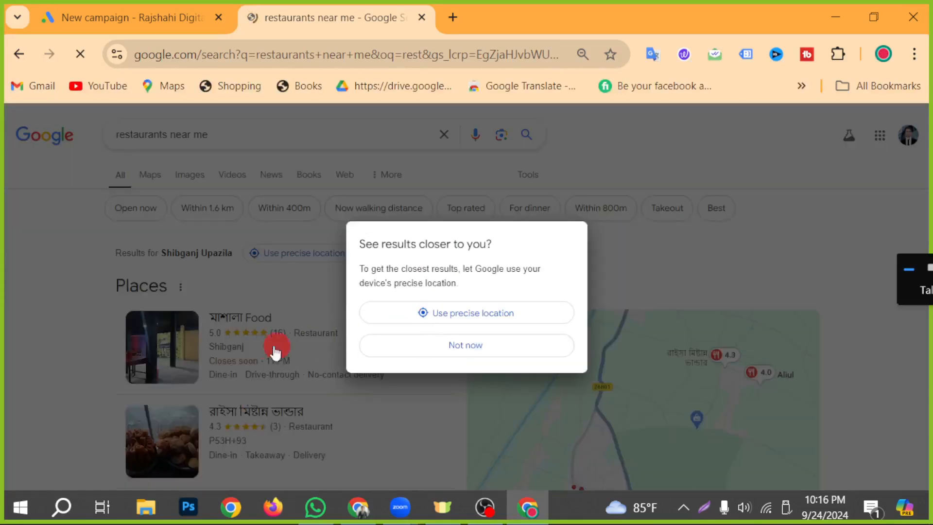
{"action": "left_click", "coordinate": [453, 344]}
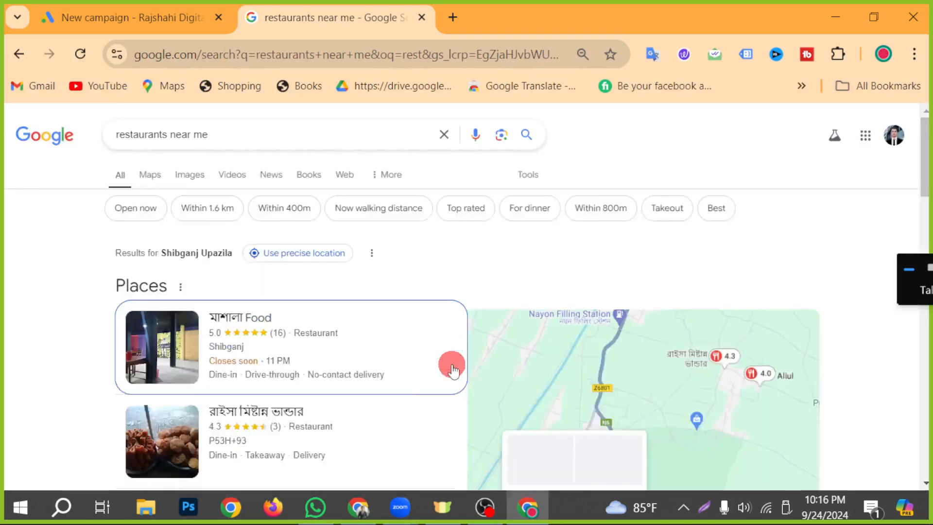
- Examine the local restaurant listings, their map locations and the web results beneath them
{"action": "scroll", "coordinate": [239, 412], "scroll_direction": "down", "scroll_amount": 4}
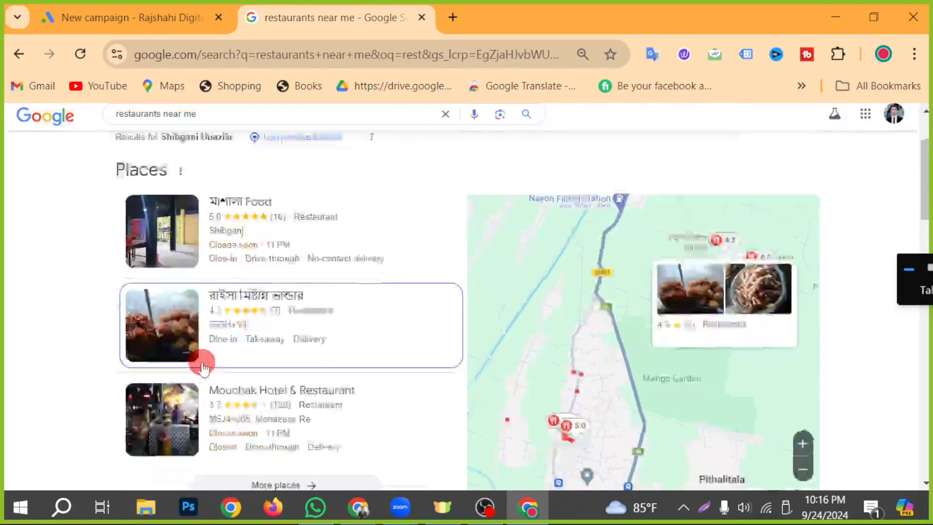
{"action": "scroll", "coordinate": [179, 407], "scroll_direction": "down", "scroll_amount": 2}
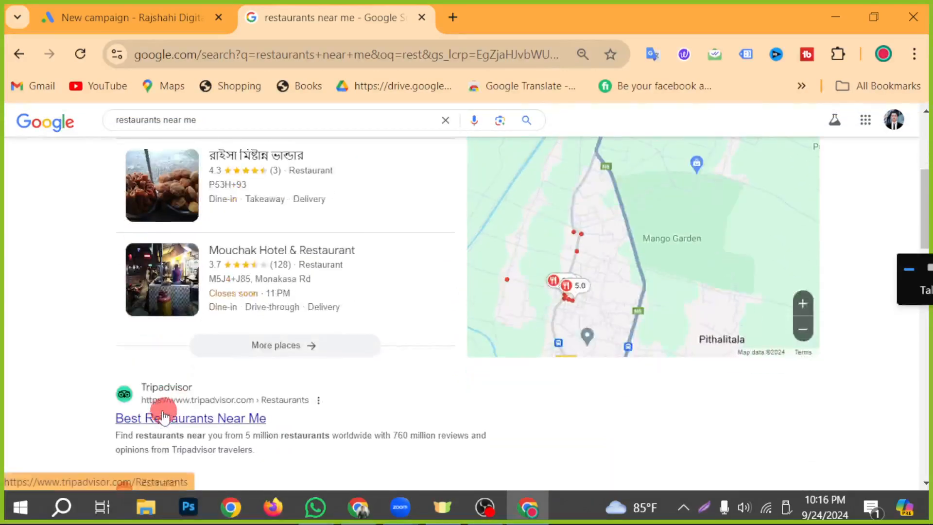
{"action": "scroll", "coordinate": [248, 435], "scroll_direction": "up", "scroll_amount": 4}
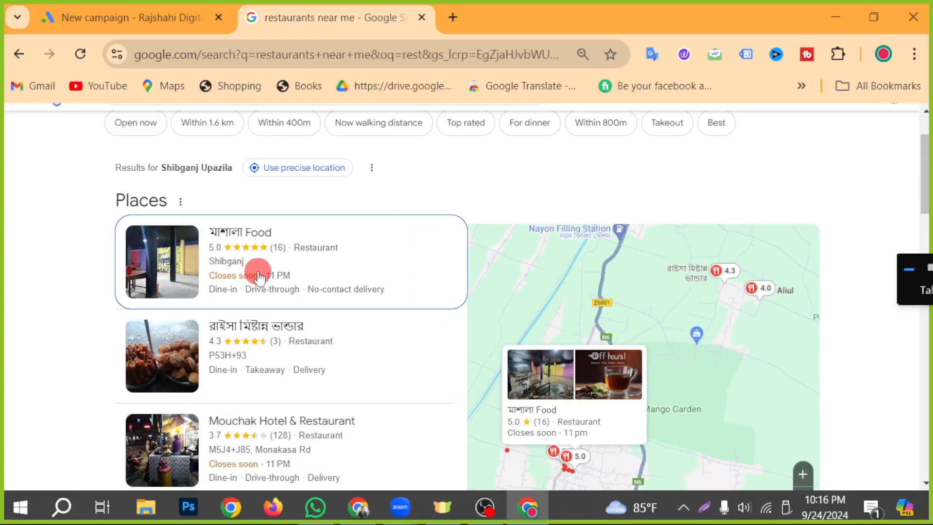
{"action": "mouse_move", "coordinate": [514, 273]}
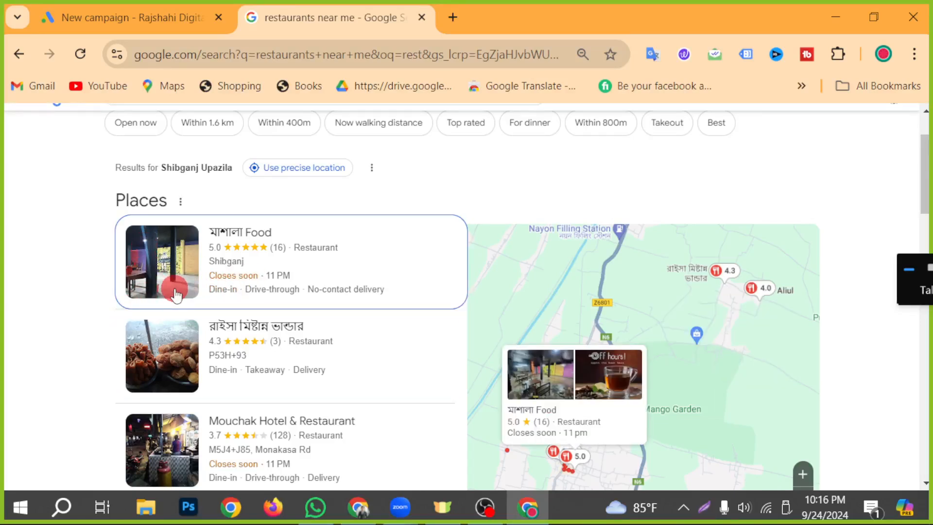
{"action": "scroll", "coordinate": [199, 377], "scroll_direction": "down", "scroll_amount": 2}
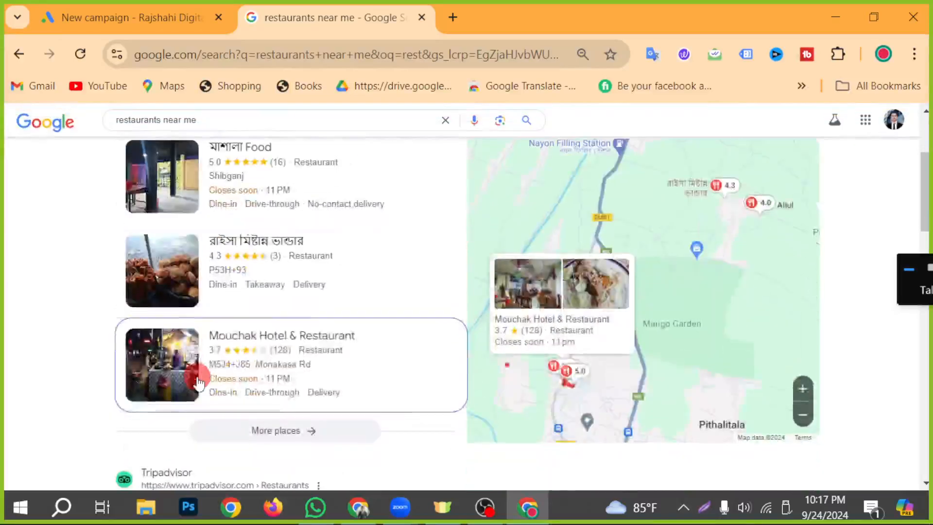
{"action": "scroll", "coordinate": [335, 360], "scroll_direction": "down", "scroll_amount": 2}
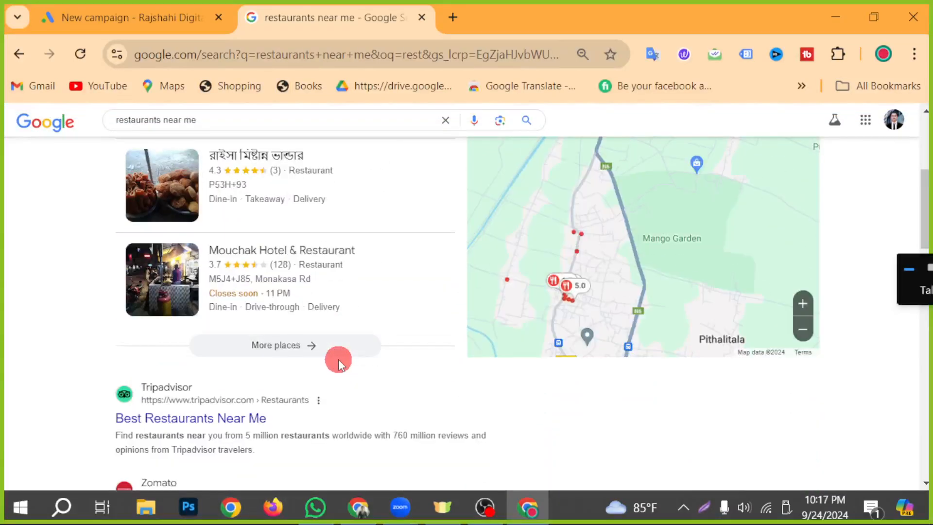
{"action": "scroll", "coordinate": [338, 360], "scroll_direction": "up", "scroll_amount": 5}
- Return to the new Google Ads campaign and choose Local shop visits and promotions as its objective
{"action": "left_click", "coordinate": [98, 19]}
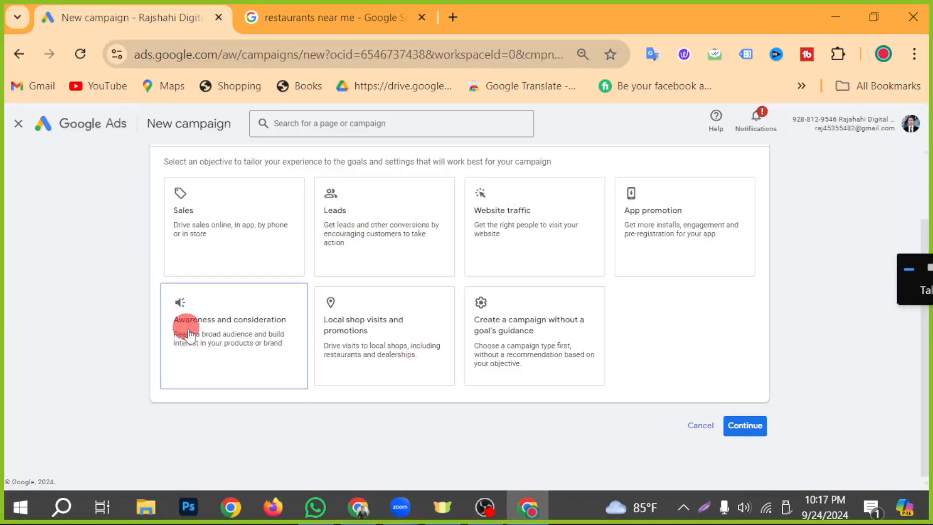
{"action": "scroll", "coordinate": [146, 340], "scroll_direction": "up", "scroll_amount": 2}
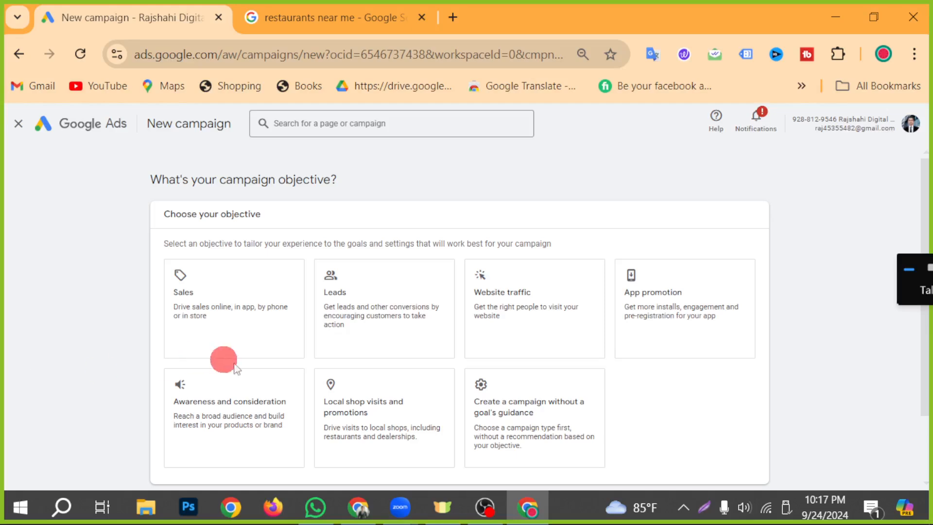
{"action": "left_click", "coordinate": [369, 441]}
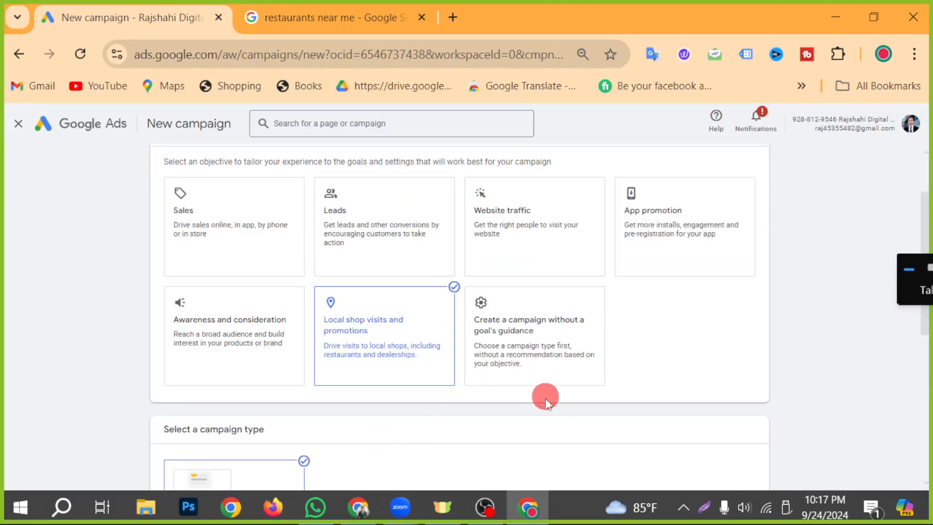
- Review the new campaign's Performance Max type, conversion goals, campaign feeds and final URL sections
{"action": "scroll", "coordinate": [438, 427], "scroll_direction": "down", "scroll_amount": 2}
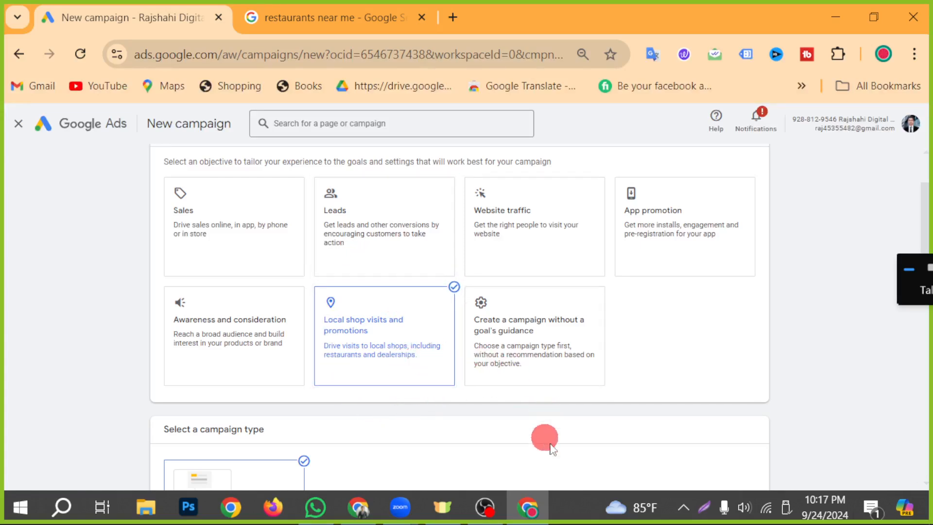
{"action": "scroll", "coordinate": [321, 369], "scroll_direction": "down", "scroll_amount": 2}
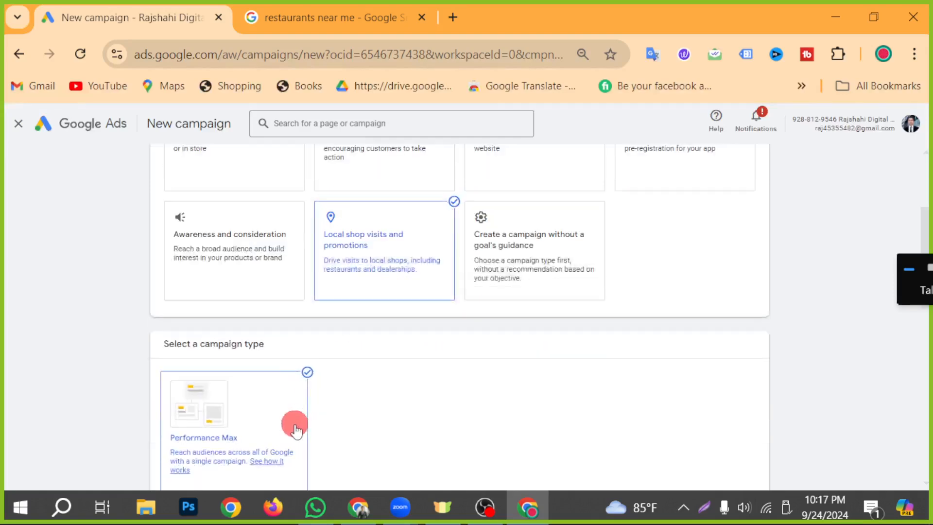
{"action": "scroll", "coordinate": [197, 349], "scroll_direction": "down", "scroll_amount": 4}
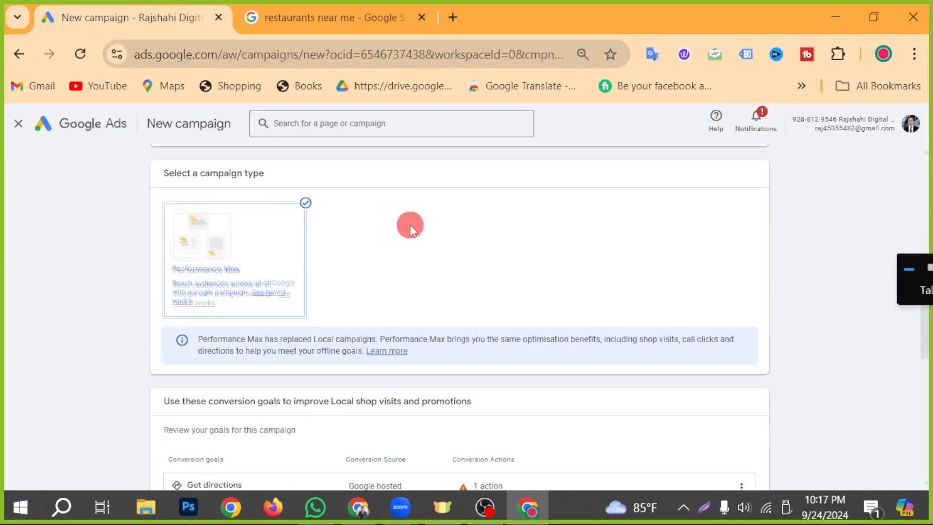
{"action": "scroll", "coordinate": [177, 369], "scroll_direction": "down", "scroll_amount": 6}
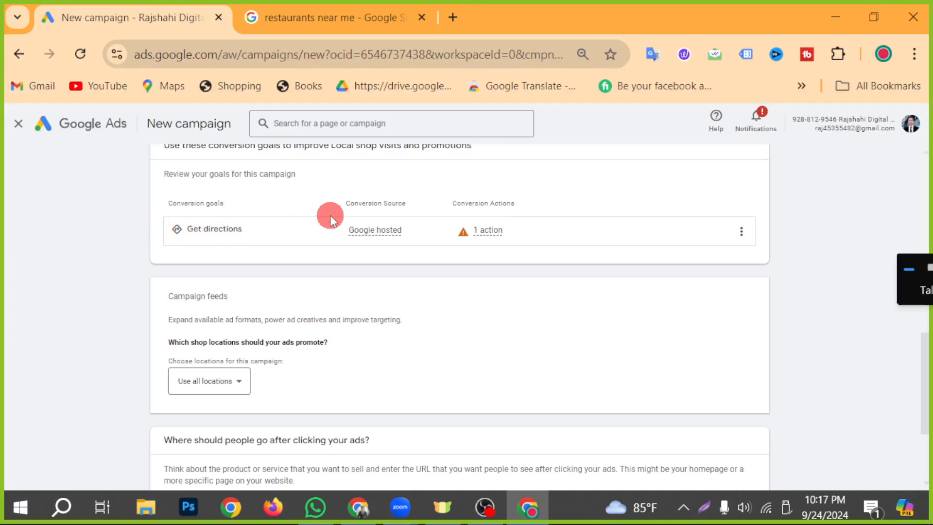
{"action": "scroll", "coordinate": [322, 299], "scroll_direction": "down", "scroll_amount": 3}
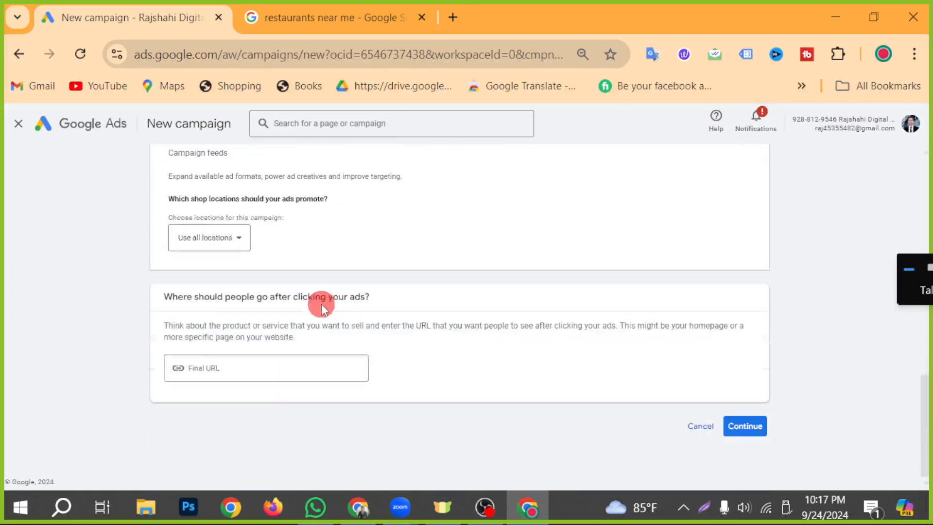
- Choose location groups as the source of the campaign's shop locations, opening the location group selection
{"action": "left_click", "coordinate": [223, 243]}
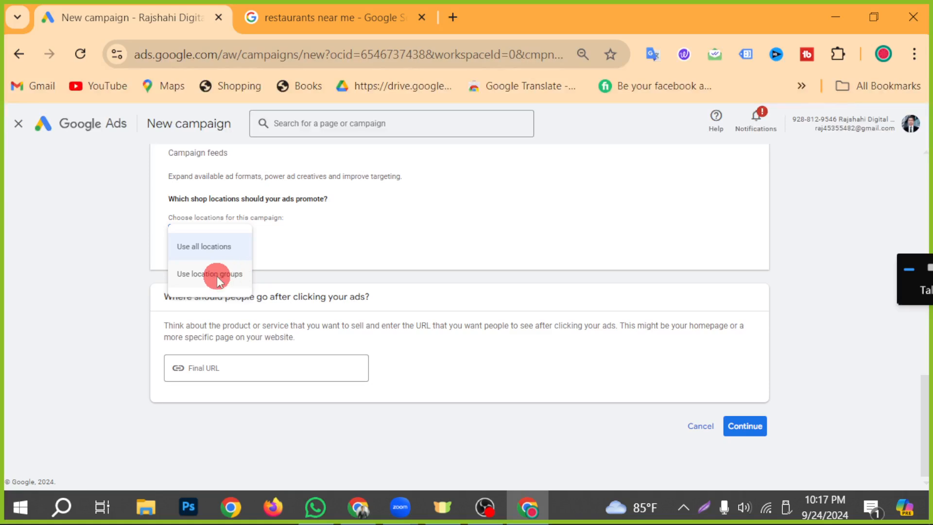
{"action": "left_click", "coordinate": [217, 272]}
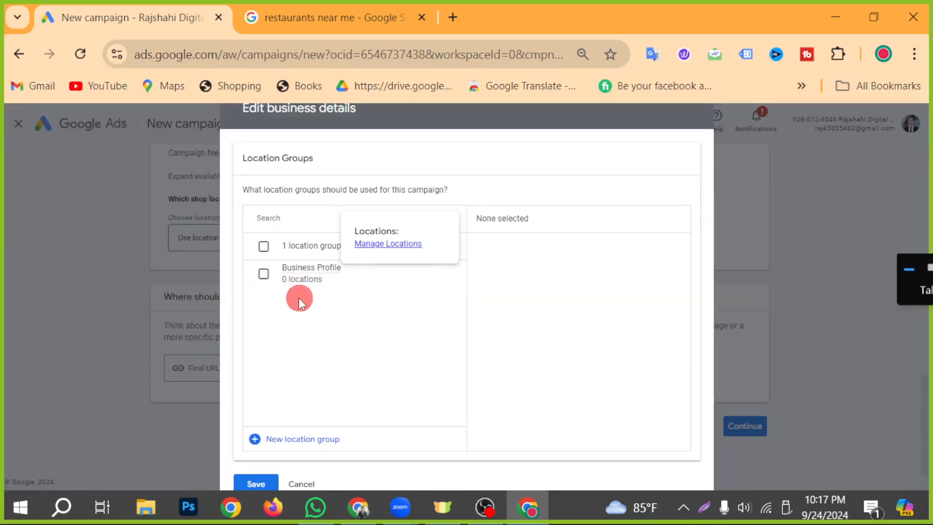
- Search Google for "google my business" in a new browser tab and open the Google Business Profile site
{"action": "left_click", "coordinate": [456, 22]}
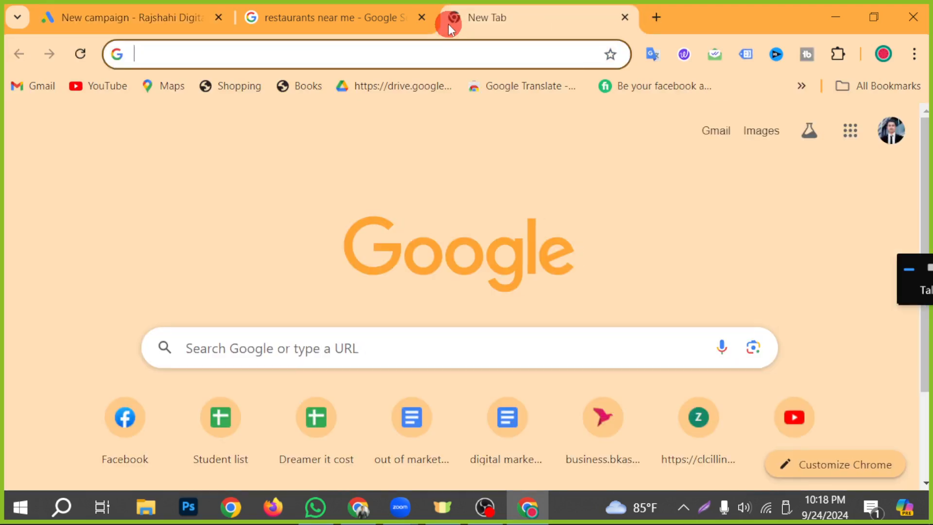
{"action": "type", "text": "googmey"}
{"action": "key", "text": "BackSpace"}
{"action": "key", "text": "BackSpace"}
{"action": "key", "text": "BackSpace"}
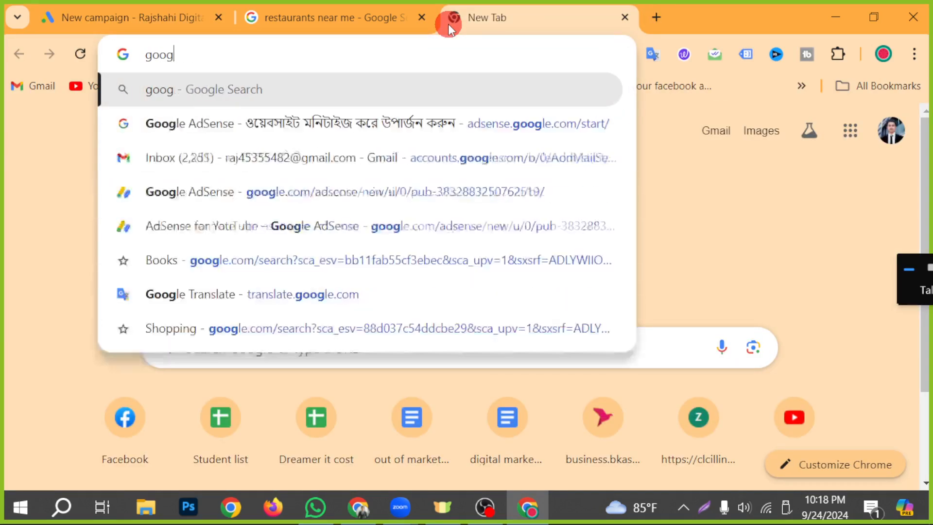
{"action": "type", "text": "le my"}
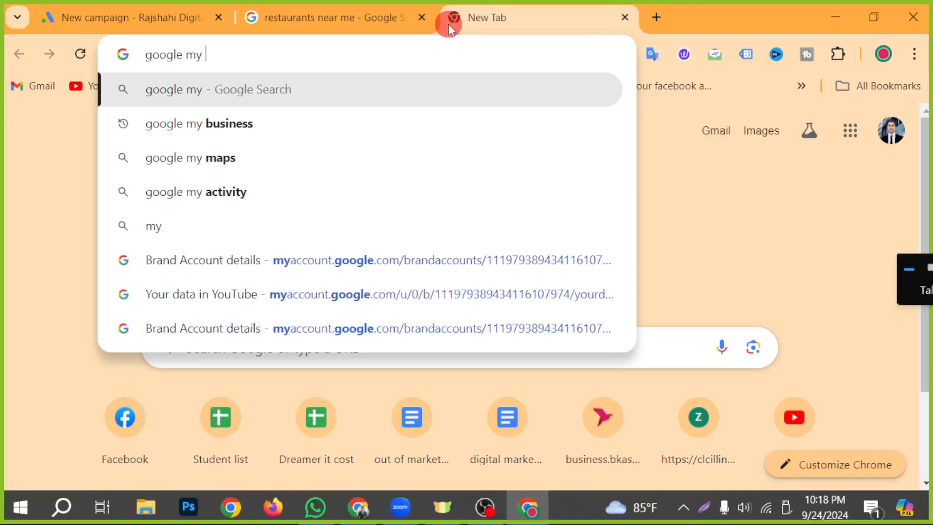
{"action": "left_click", "coordinate": [298, 127]}
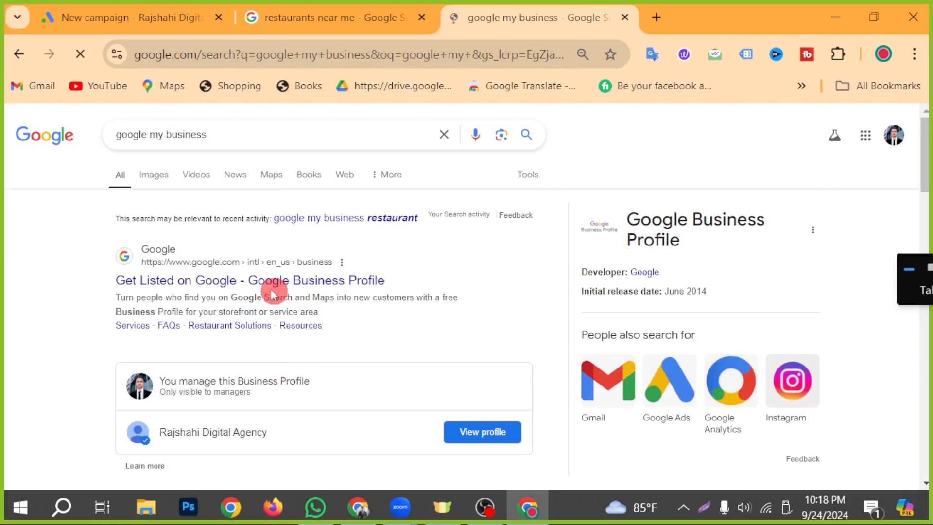
{"action": "left_click", "coordinate": [256, 285]}
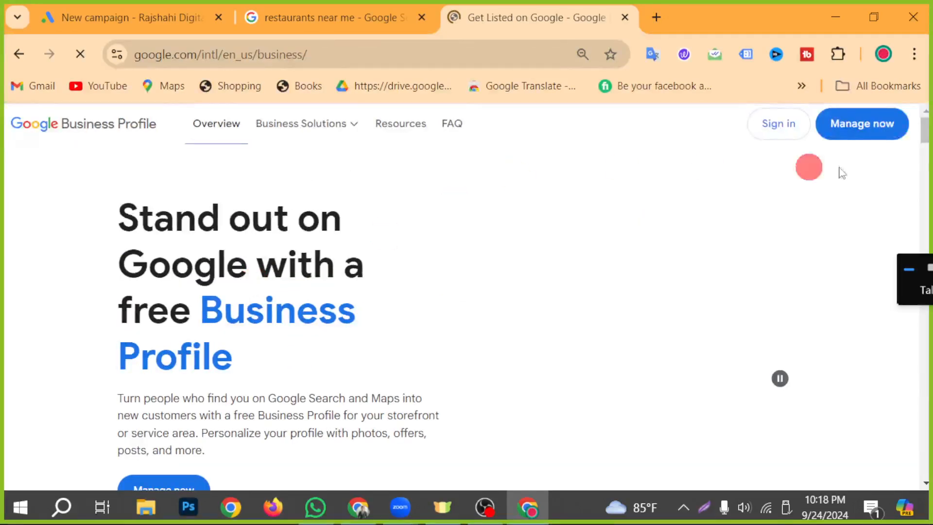
- Look over the Google Business Profile overview page and open the management view of the agency's own profile
{"action": "scroll", "coordinate": [287, 324], "scroll_direction": "down", "scroll_amount": 7}
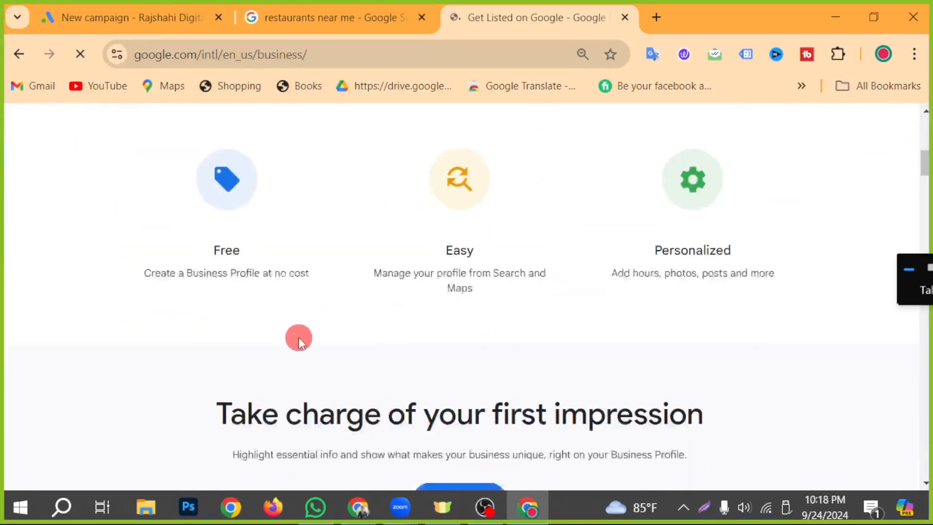
{"action": "scroll", "coordinate": [298, 335], "scroll_direction": "up", "scroll_amount": 6}
{"action": "scroll", "coordinate": [294, 332], "scroll_direction": "down", "scroll_amount": 15}
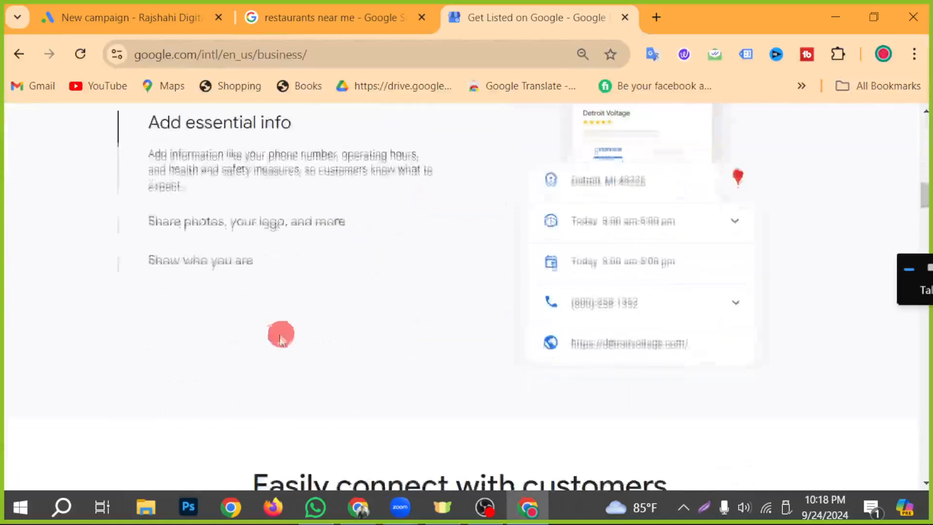
{"action": "scroll", "coordinate": [281, 333], "scroll_direction": "up", "scroll_amount": 10}
{"action": "scroll", "coordinate": [185, 362], "scroll_direction": "up", "scroll_amount": 5}
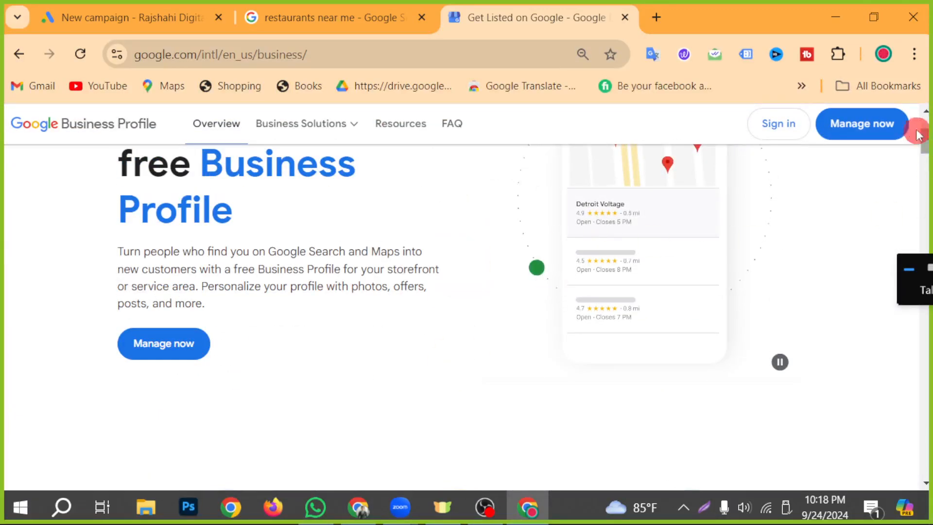
{"action": "left_click", "coordinate": [897, 126]}
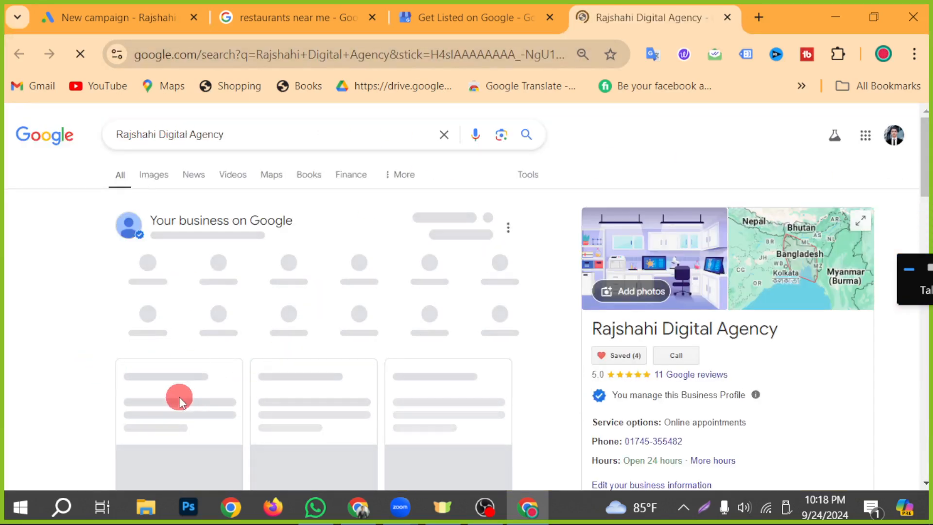
- Examine Rajshahi Digital Agency's business profile, including its management options, reviews, hours and missing information
{"action": "scroll", "coordinate": [167, 388], "scroll_direction": "down", "scroll_amount": 2}
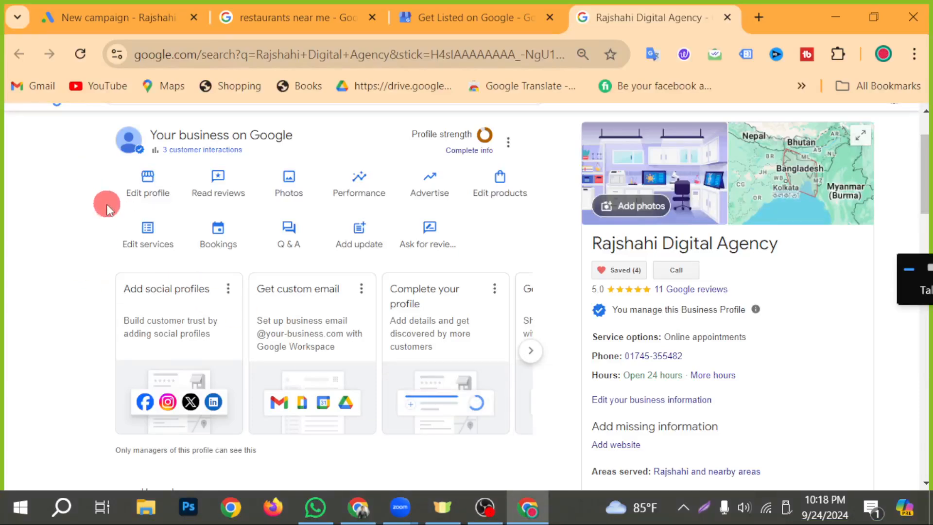
{"action": "scroll", "coordinate": [306, 334], "scroll_direction": "up", "scroll_amount": 2}
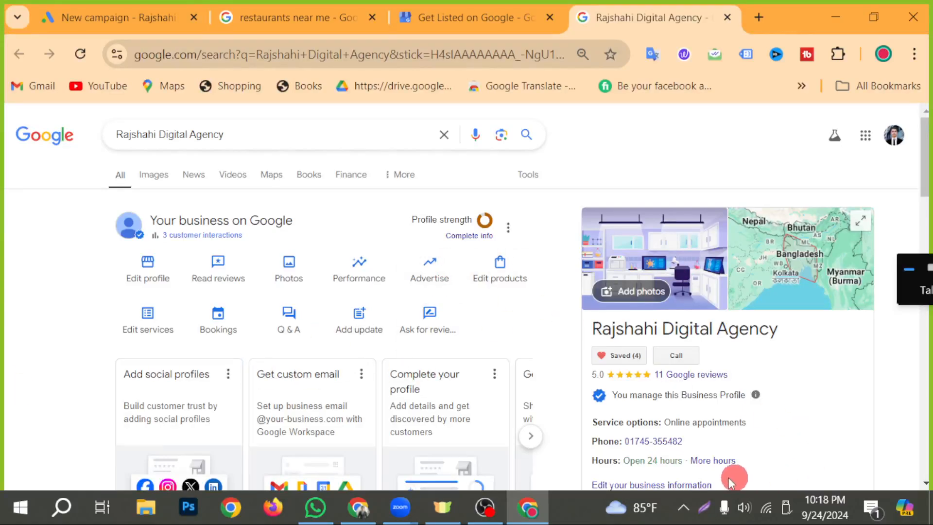
{"action": "scroll", "coordinate": [594, 444], "scroll_direction": "down", "scroll_amount": 2}
{"action": "scroll", "coordinate": [661, 326], "scroll_direction": "down", "scroll_amount": 2}
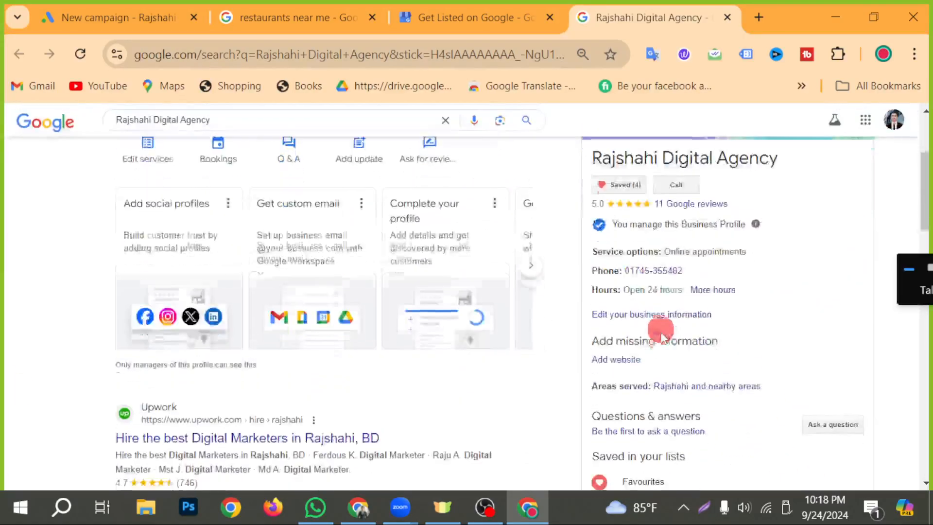
{"action": "scroll", "coordinate": [754, 306], "scroll_direction": "up", "scroll_amount": 4}
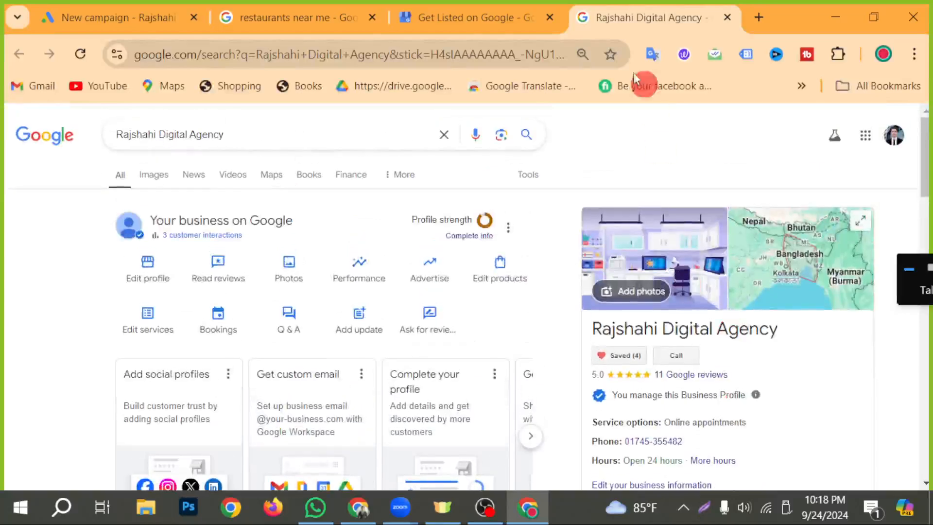
- Return to the new campaign, cancel the location group selection and keep Use all locations for the shop locations
{"action": "left_click", "coordinate": [98, 17]}
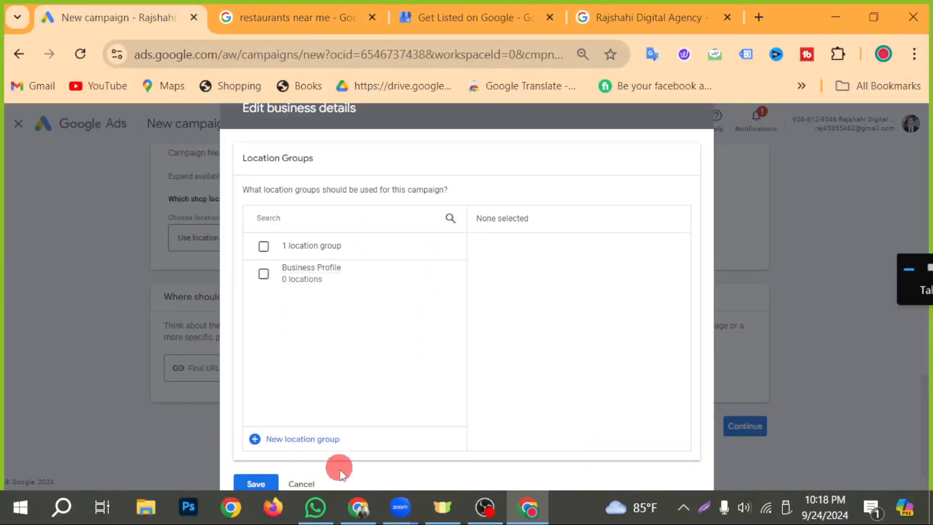
{"action": "left_click", "coordinate": [318, 483]}
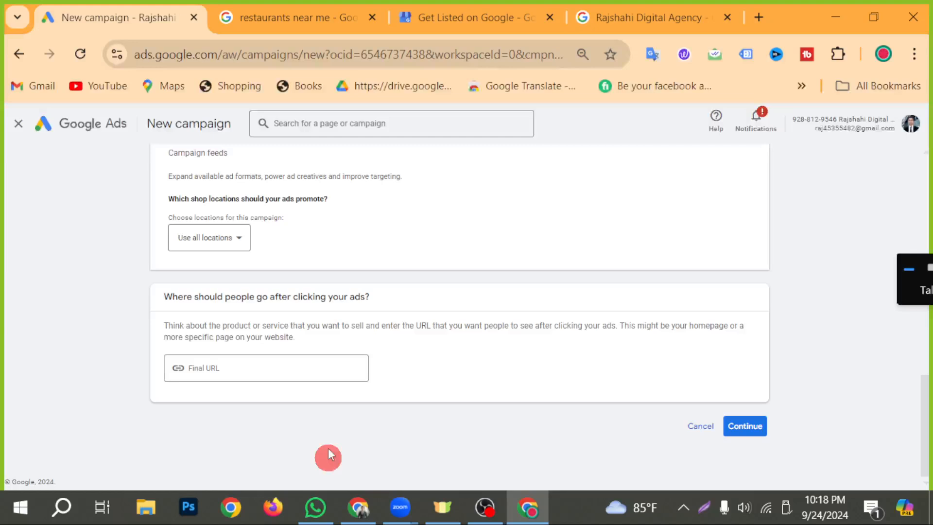
{"action": "left_click", "coordinate": [241, 246]}
{"action": "left_click", "coordinate": [226, 250]}
{"action": "left_click", "coordinate": [311, 371]}
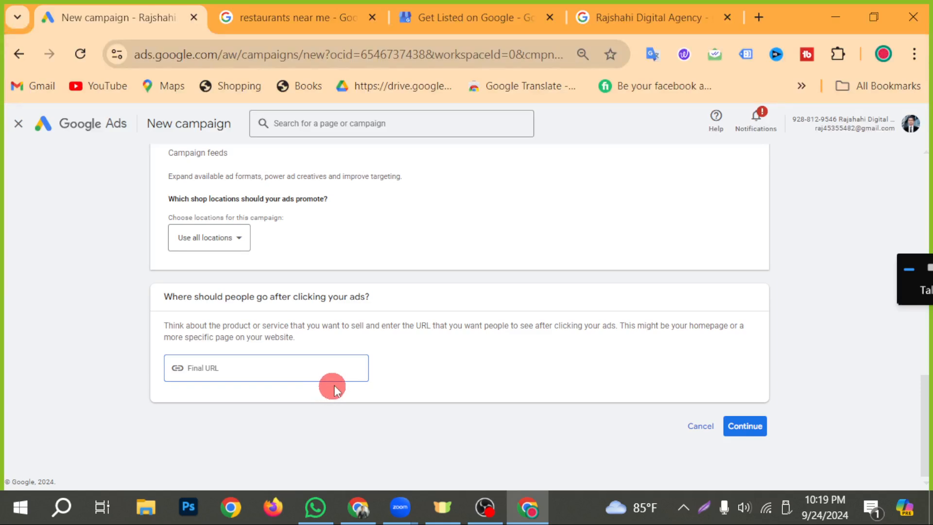
- Enter the website address dreameritschool.com in a new browser tab and select it without loading the site
{"action": "left_click", "coordinate": [761, 18]}
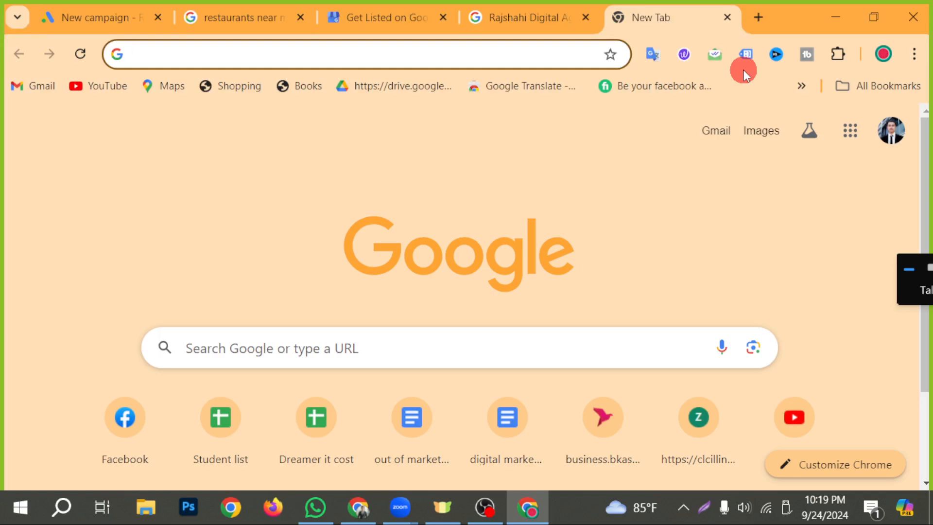
{"action": "type", "text": "dreameritschool.com"}
{"action": "left_click_drag", "start_coordinate": [400, 52], "coordinate": [104, 50]}
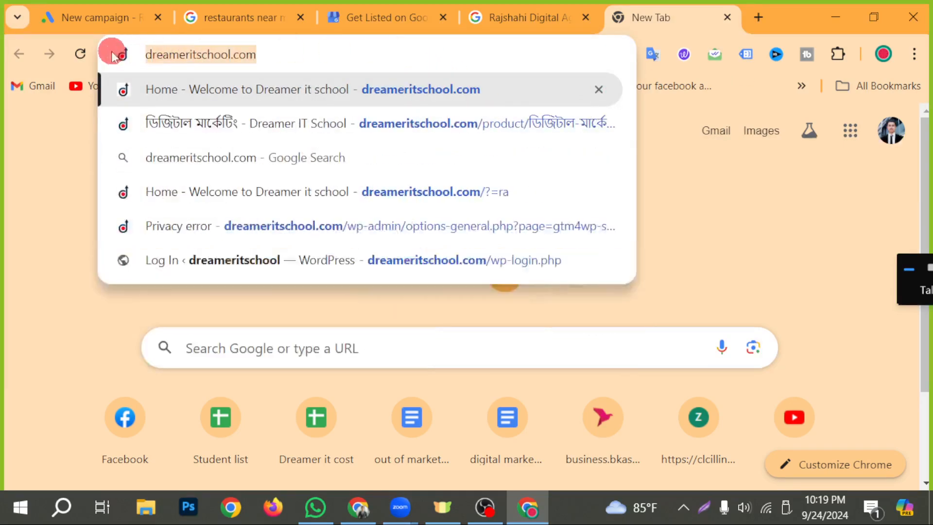
- Return to the "restaurants near me" results and open the full list of local places
{"action": "left_click", "coordinate": [237, 11]}
{"action": "scroll", "coordinate": [259, 319], "scroll_direction": "down", "scroll_amount": 10}
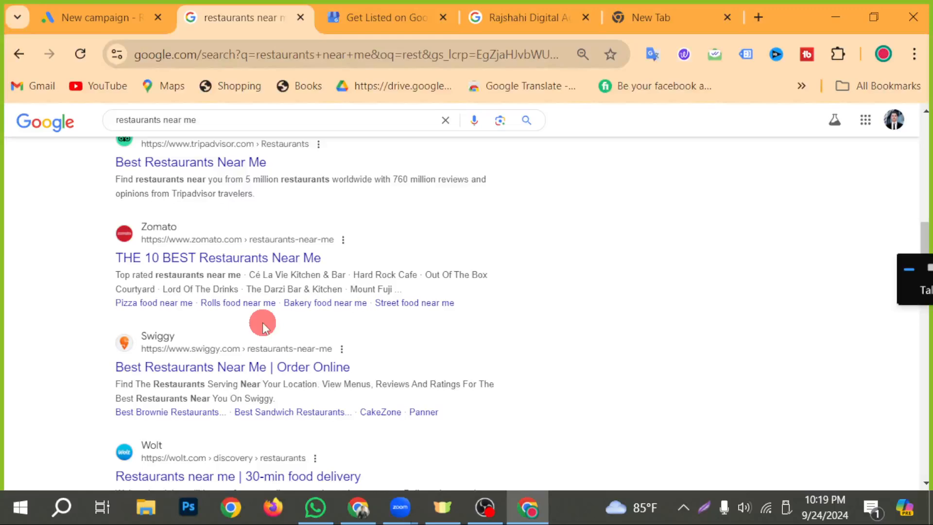
{"action": "scroll", "coordinate": [262, 323], "scroll_direction": "up", "scroll_amount": 3}
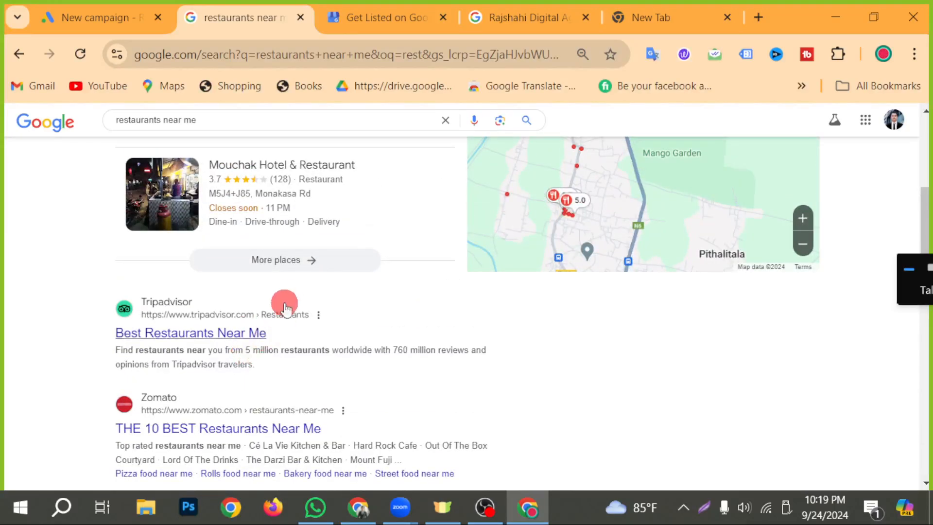
{"action": "left_click", "coordinate": [294, 268]}
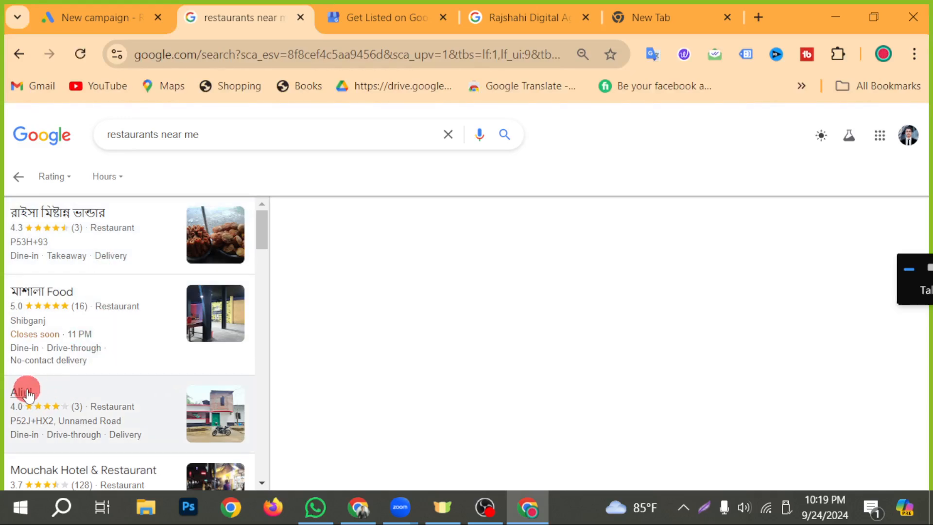
- Open the Mouchak Hotel & Restaurant listing and examine its contact options, address, hours and website information
{"action": "scroll", "coordinate": [26, 389], "scroll_direction": "down", "scroll_amount": 2}
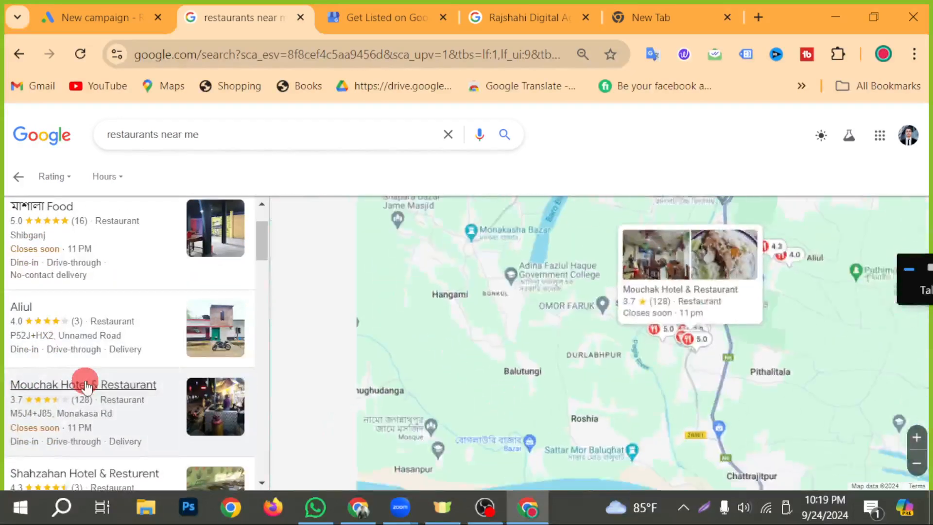
{"action": "left_click", "coordinate": [87, 387]}
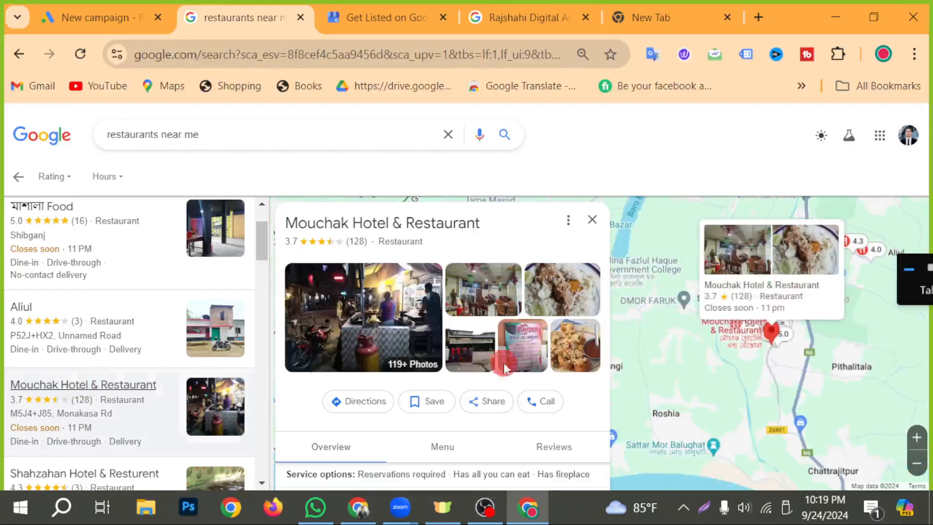
{"action": "scroll", "coordinate": [525, 345], "scroll_direction": "down", "scroll_amount": 2}
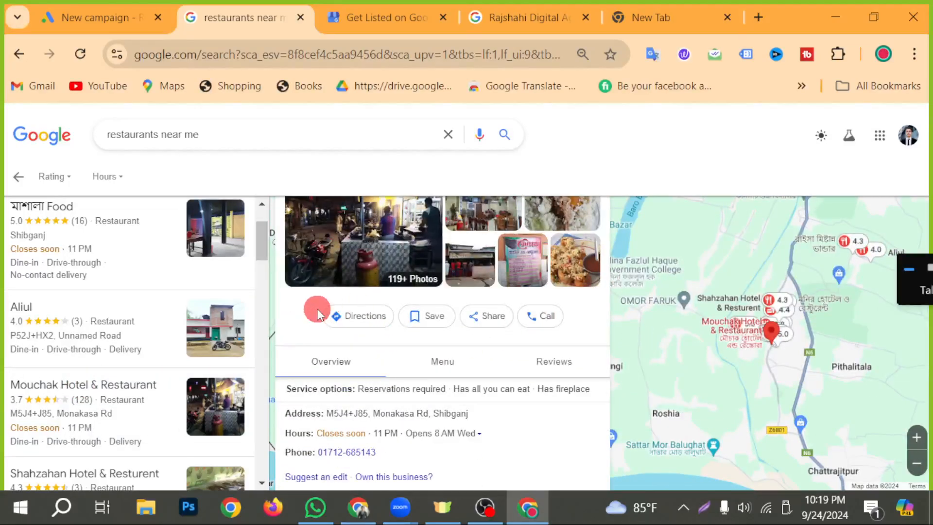
{"action": "scroll", "coordinate": [394, 438], "scroll_direction": "down", "scroll_amount": 2}
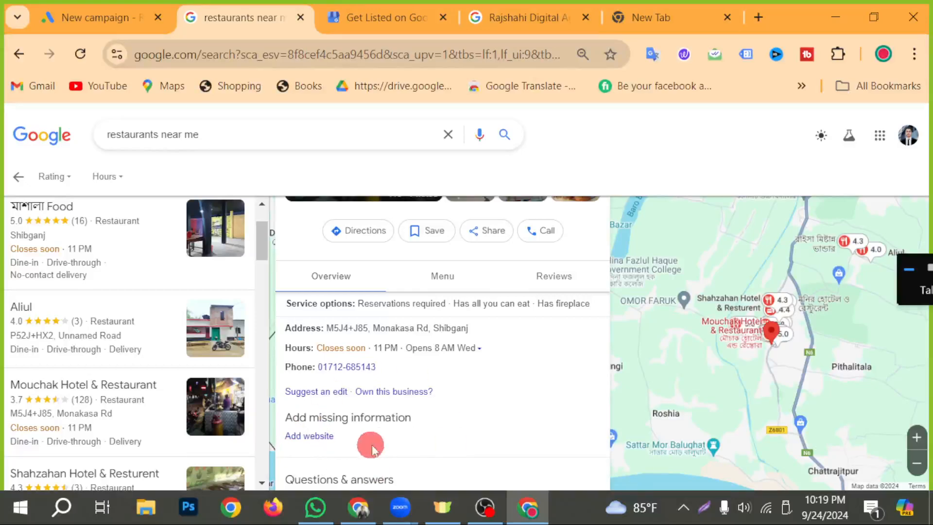
{"action": "scroll", "coordinate": [379, 443], "scroll_direction": "down", "scroll_amount": 3}
{"action": "scroll", "coordinate": [447, 437], "scroll_direction": "up", "scroll_amount": 10}
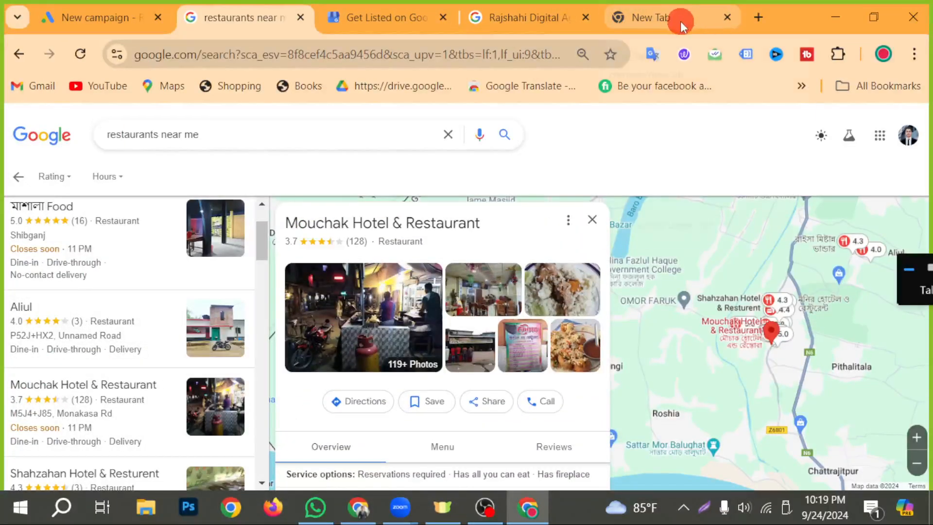
- Switch back to Rajshahi Digital Agency's business profile and check its name, service options and website information
{"action": "left_click", "coordinate": [475, 17]}
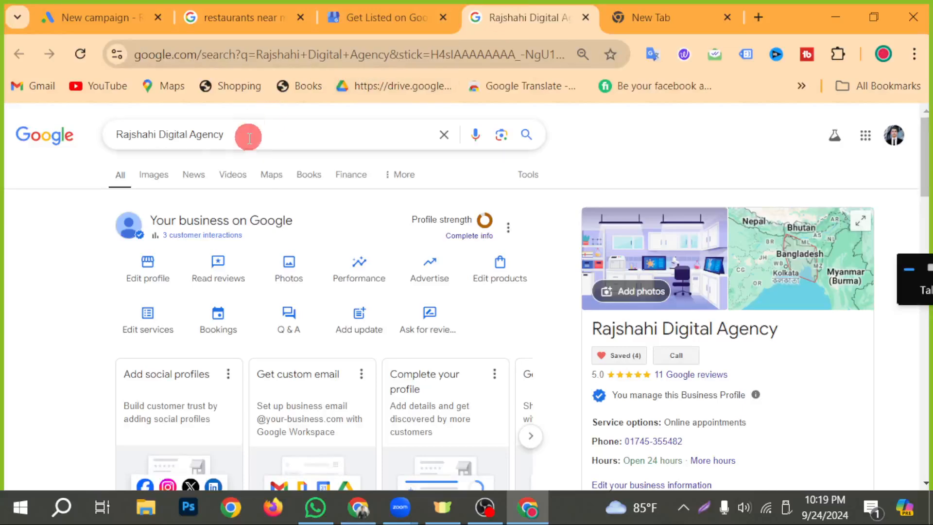
{"action": "left_click_drag", "start_coordinate": [248, 136], "coordinate": [114, 130]}
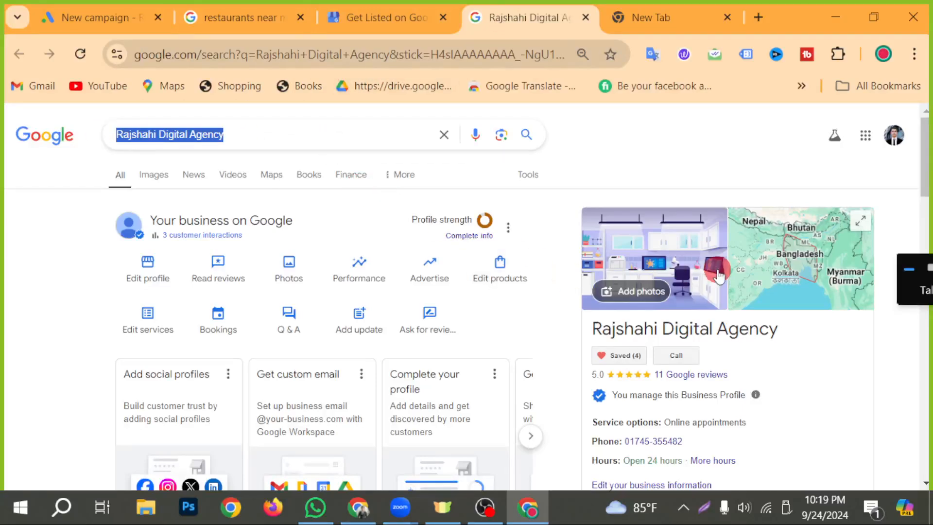
{"action": "scroll", "coordinate": [693, 337], "scroll_direction": "down", "scroll_amount": 2}
{"action": "scroll", "coordinate": [693, 336], "scroll_direction": "down", "scroll_amount": 2}
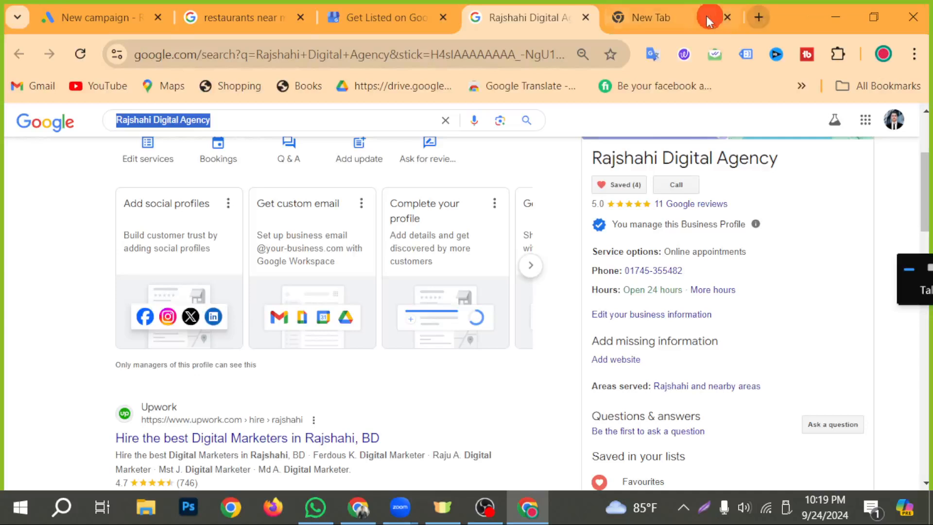
{"action": "left_click", "coordinate": [108, 15]}
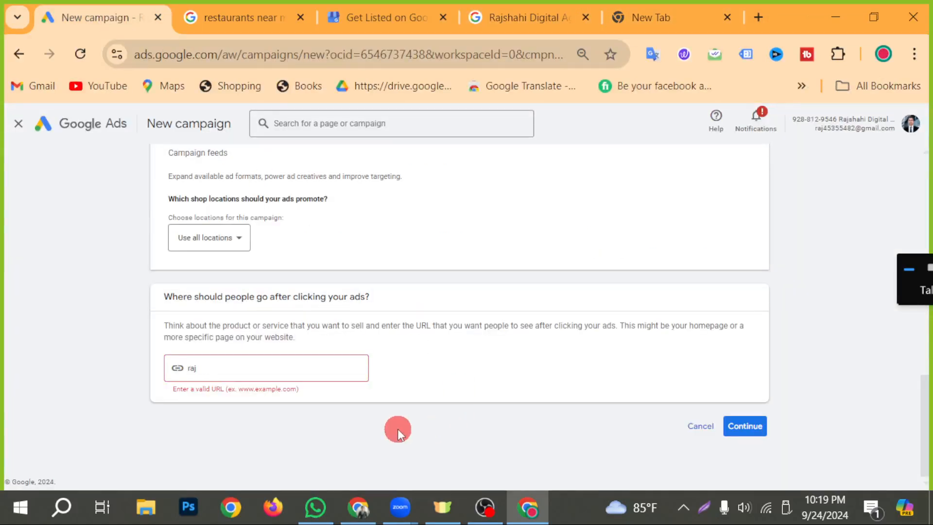
{"action": "key", "text": "BackSpace"}
{"action": "key", "text": "BackSpace"}
{"action": "key", "text": "BackSpace"}
{"action": "type", "text": "www.rajs"}
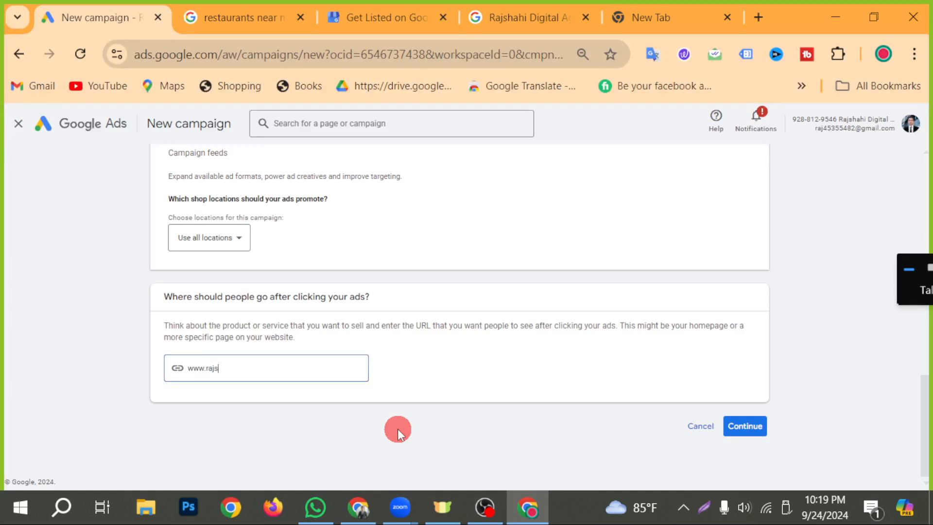
{"action": "type", "text": "hahi digital"}
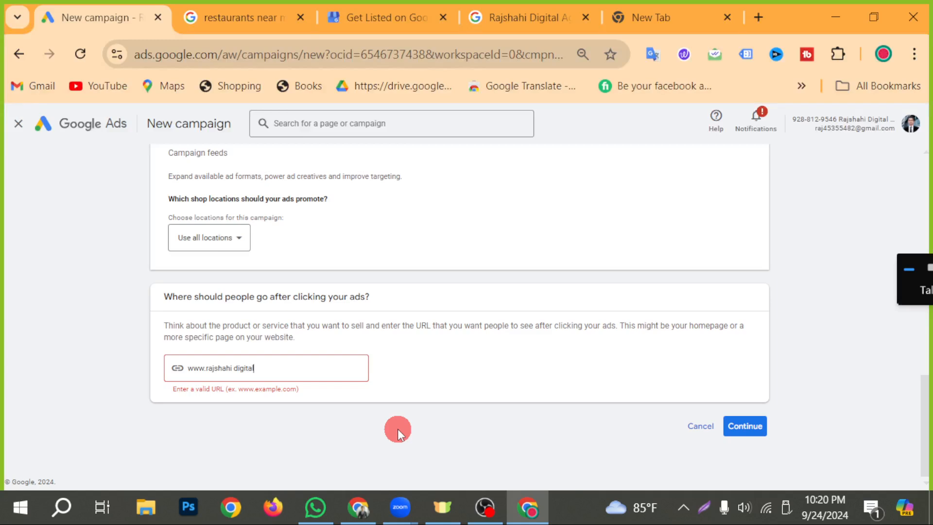
{"action": "key", "text": "BackSpace"}
{"action": "key", "text": "BackSpace"}
{"action": "key", "text": "BackSpace"}
{"action": "key", "text": "BackSpace"}
{"action": "key", "text": "BackSpace"}
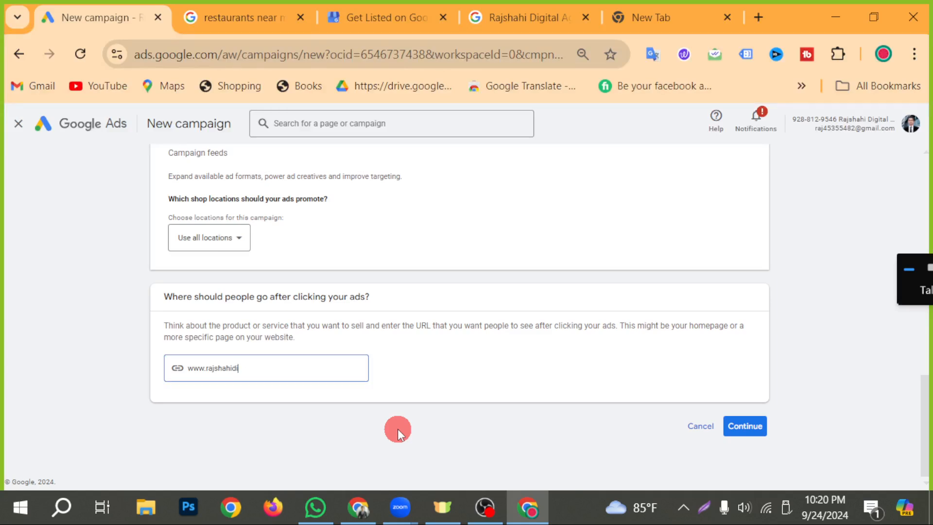
{"action": "type", "text": "digitalagency.com"}
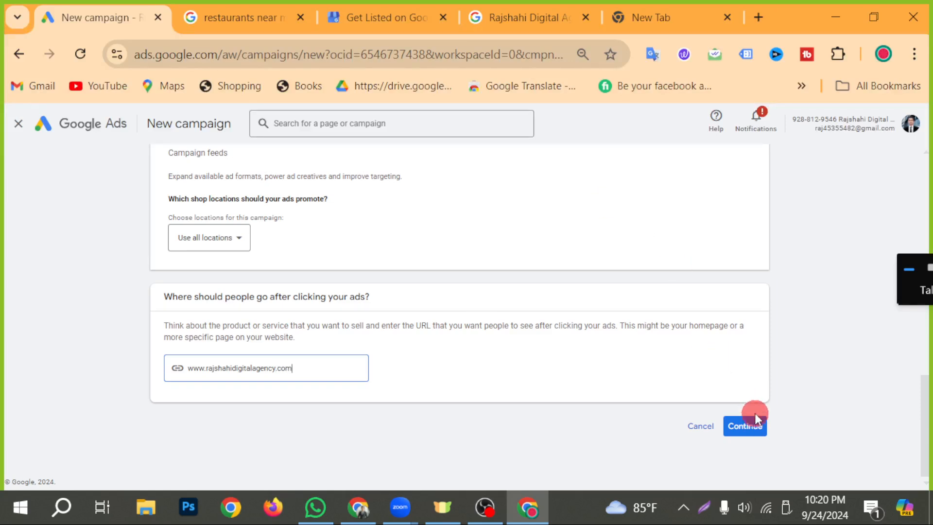
{"action": "left_click", "coordinate": [755, 419]}
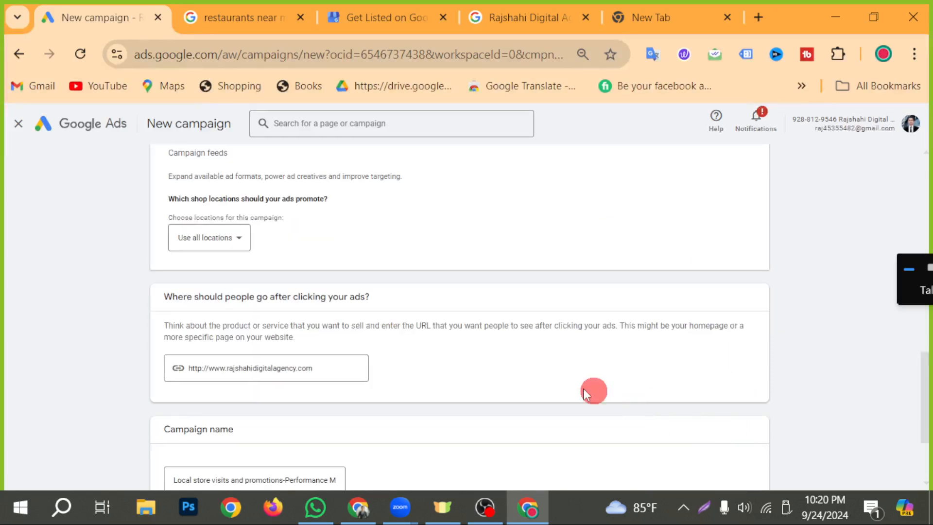
- Accept the suggested campaign name and start a new campaign instead of finishing a saved draft
{"action": "scroll", "coordinate": [584, 389], "scroll_direction": "down", "scroll_amount": 3}
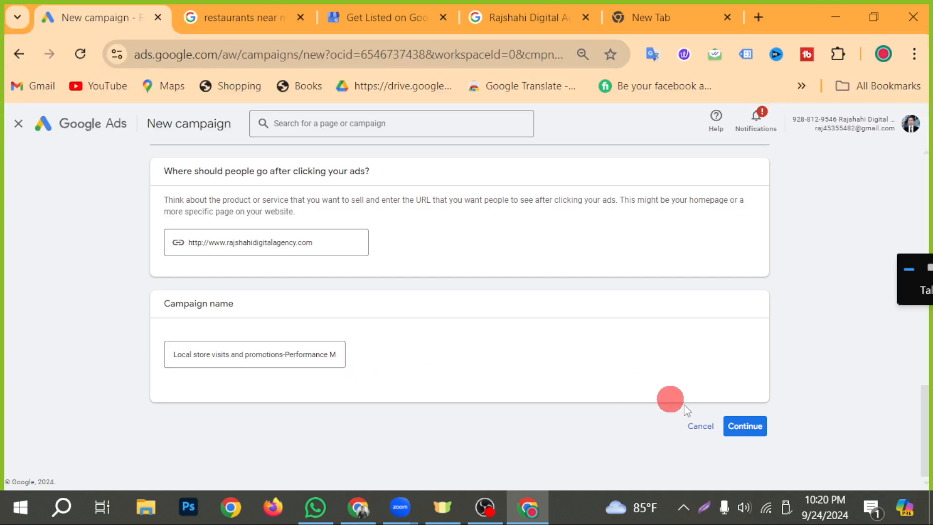
{"action": "left_click", "coordinate": [745, 427]}
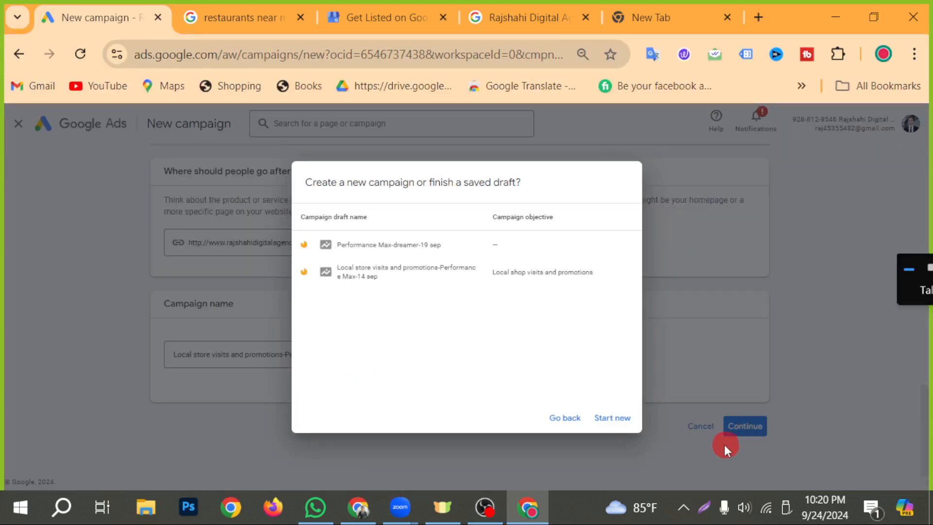
{"action": "left_click", "coordinate": [610, 418]}
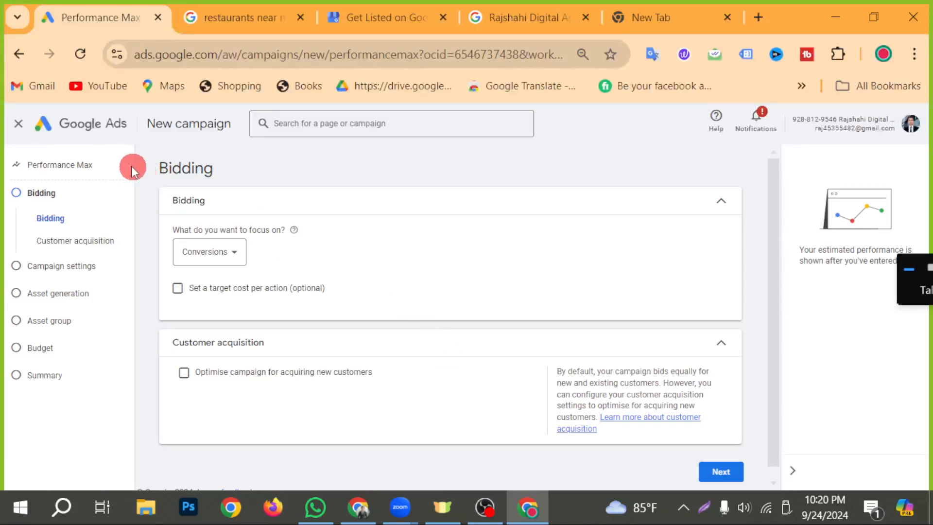
- Choose Conversions as the bidding focus for the Performance Max campaign
{"action": "left_click", "coordinate": [212, 259]}
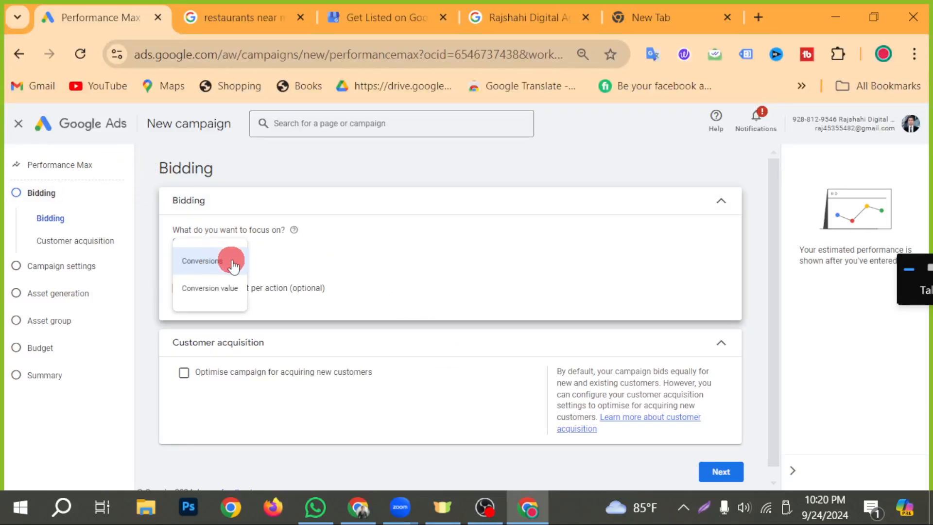
{"action": "left_click", "coordinate": [222, 262]}
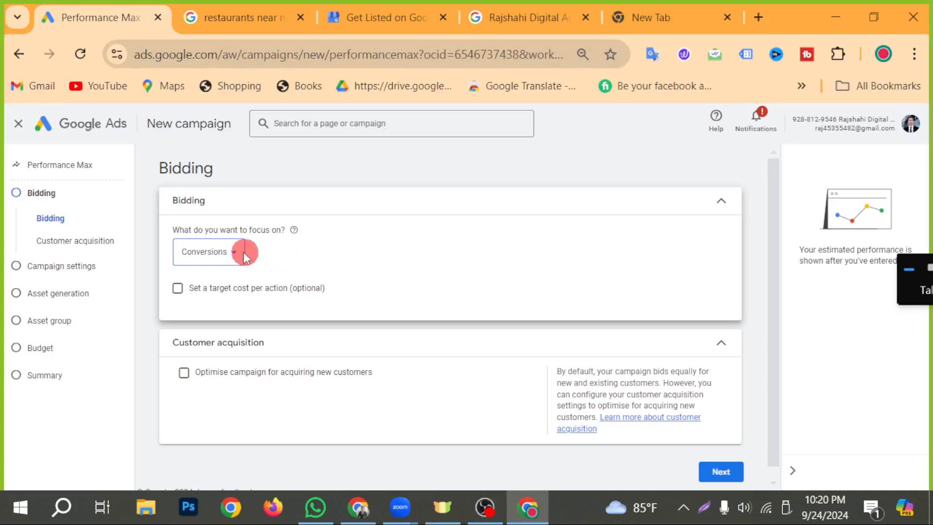
{"action": "left_click", "coordinate": [228, 254]}
{"action": "left_click", "coordinate": [223, 263]}
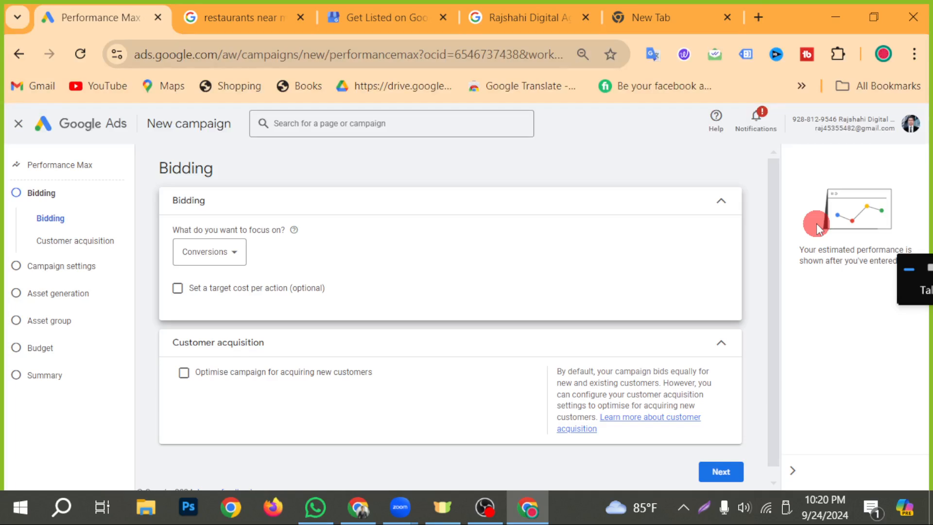
- Review Rajshahi Digital Agency's Google business profile and return to the campaign's bidding page
{"action": "left_click", "coordinate": [527, 17]}
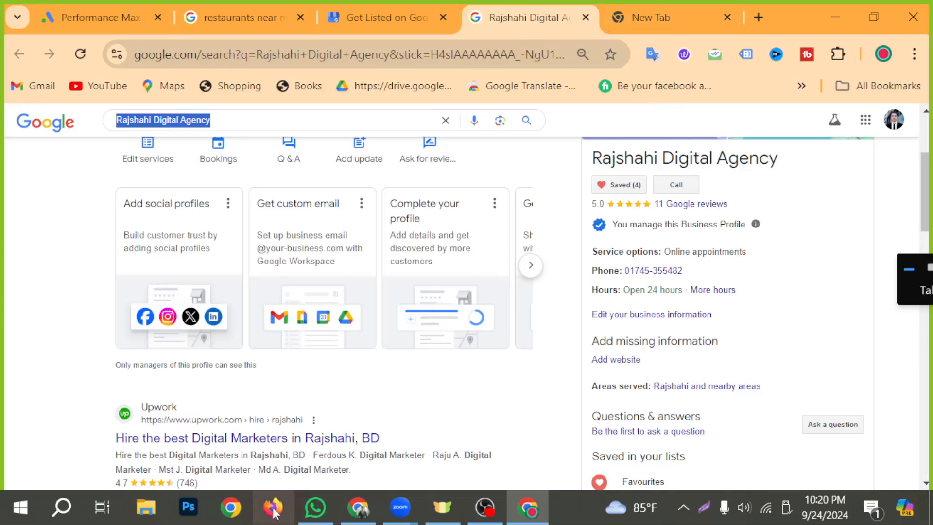
{"action": "scroll", "coordinate": [702, 310], "scroll_direction": "up", "scroll_amount": 4}
{"action": "scroll", "coordinate": [615, 381], "scroll_direction": "down", "scroll_amount": 2}
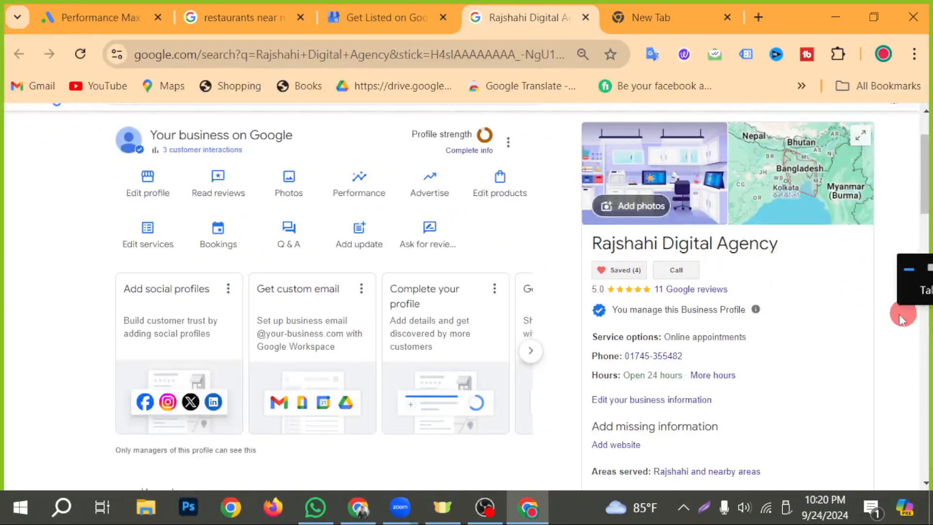
{"action": "left_click", "coordinate": [89, 8]}
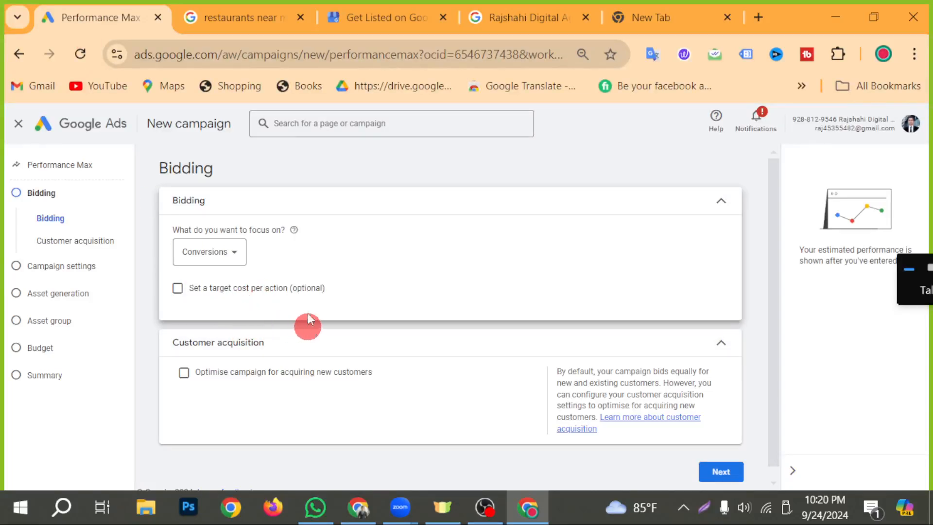
- Proceed from bidding to the campaign settings and add Bengali to the customer languages
{"action": "left_click", "coordinate": [724, 478]}
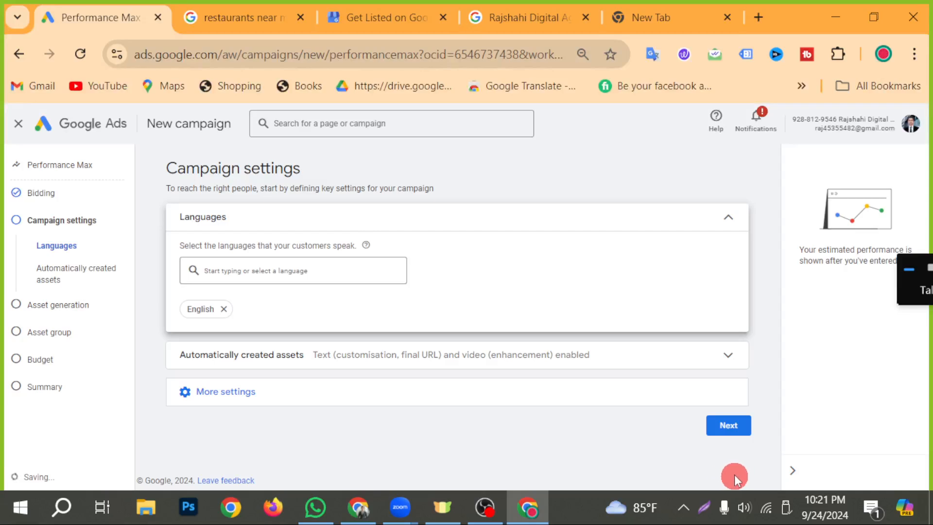
{"action": "left_click", "coordinate": [302, 274]}
{"action": "scroll", "coordinate": [302, 277], "scroll_direction": "down", "scroll_amount": 2}
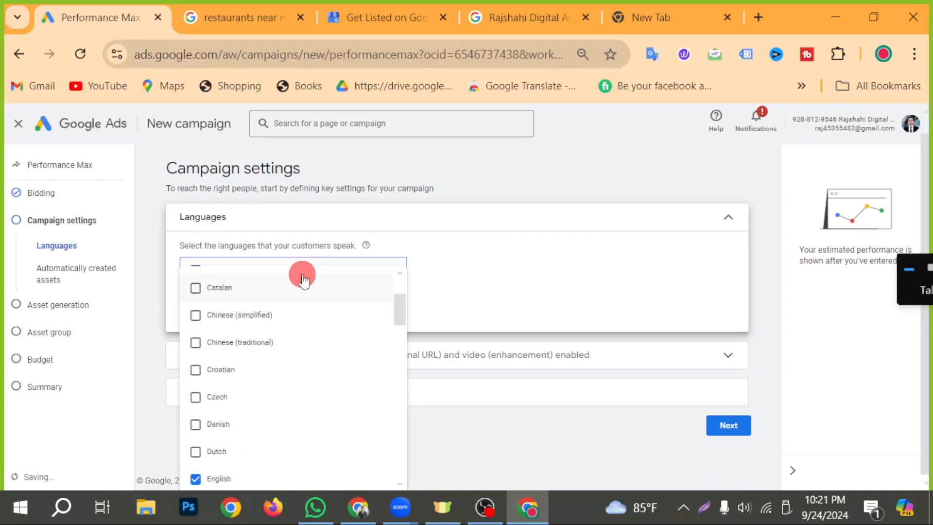
{"action": "type", "text": "be"}
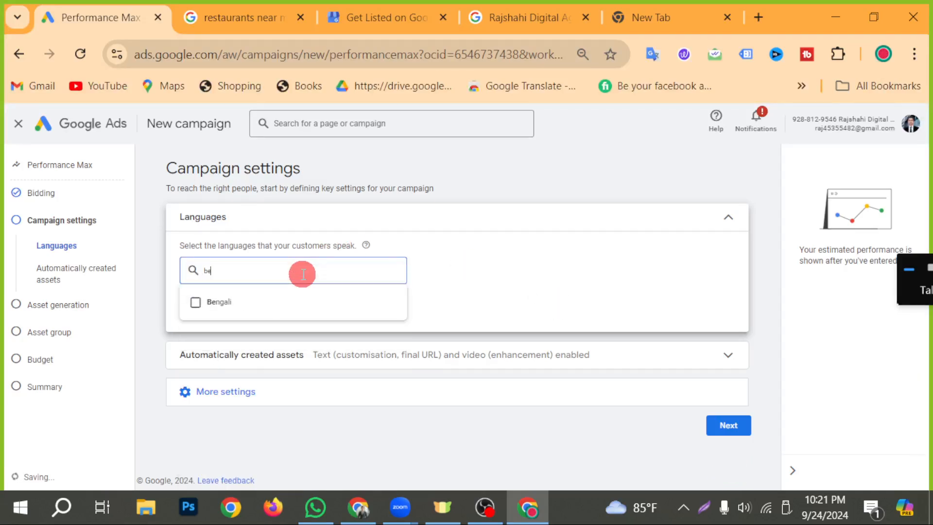
{"action": "left_click", "coordinate": [260, 306]}
{"action": "left_click", "coordinate": [515, 284]}
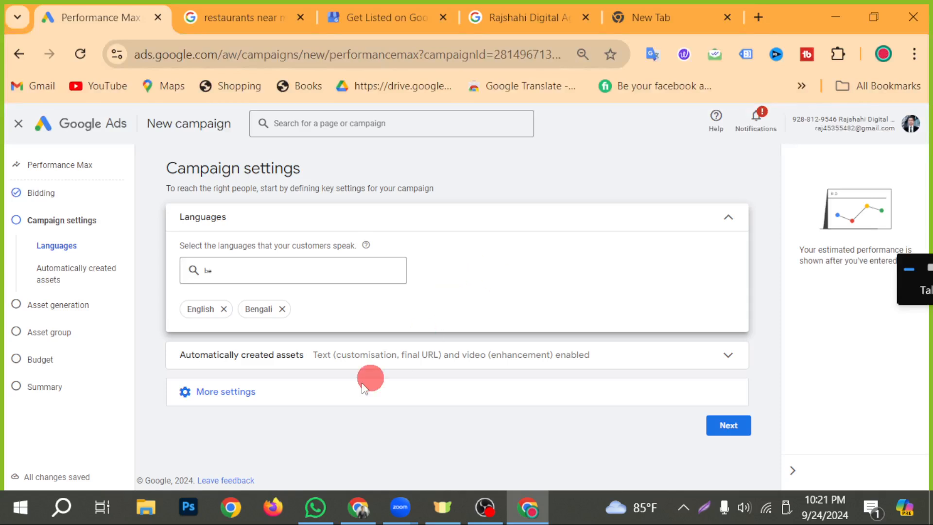
- Check the additional campaign settings and proceed past AI asset generation to add the assets manually
{"action": "left_click", "coordinate": [266, 391]}
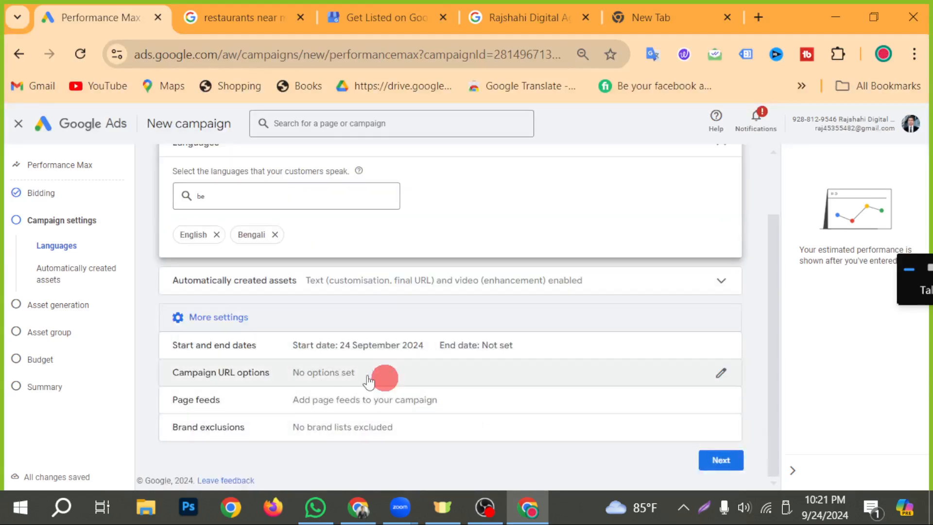
{"action": "left_click", "coordinate": [724, 460]}
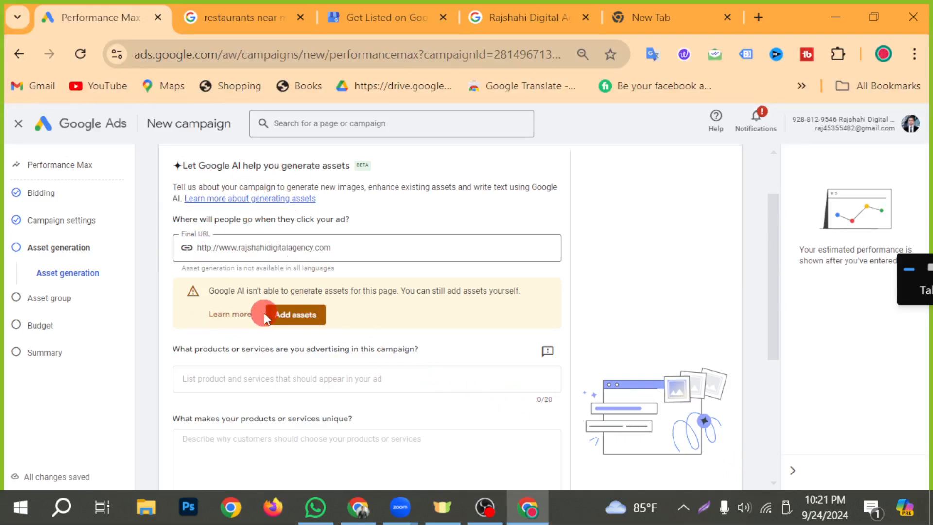
{"action": "left_click", "coordinate": [300, 317]}
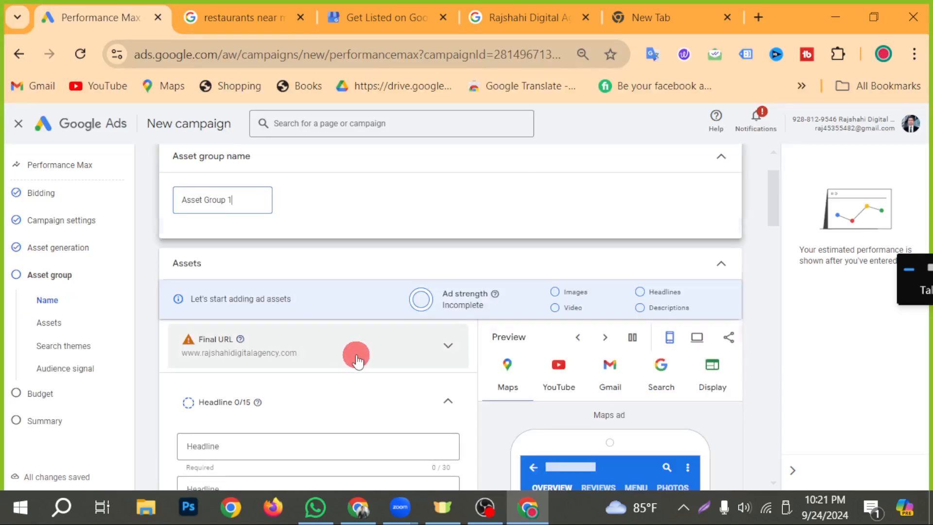
{"action": "scroll", "coordinate": [357, 361], "scroll_direction": "down", "scroll_amount": 3}
{"action": "scroll", "coordinate": [357, 361], "scroll_direction": "up", "scroll_amount": 1}
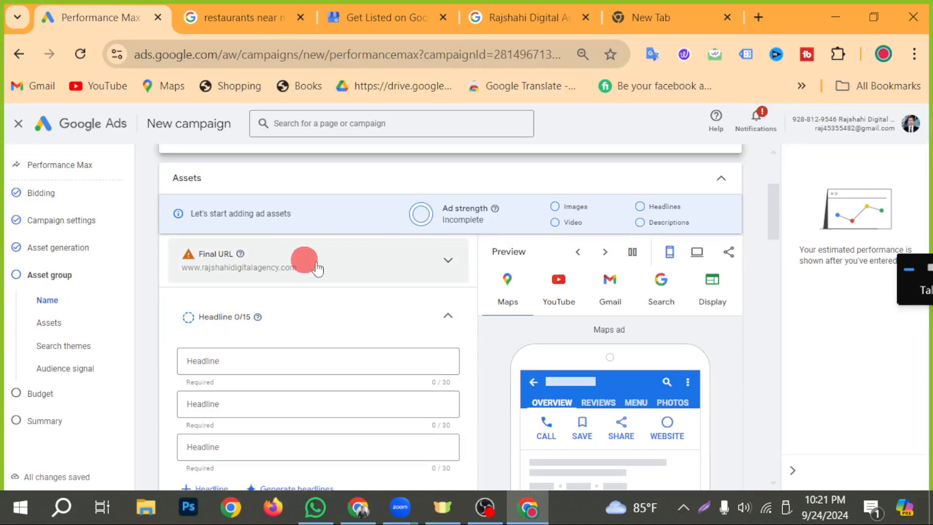
{"action": "left_click", "coordinate": [412, 262]}
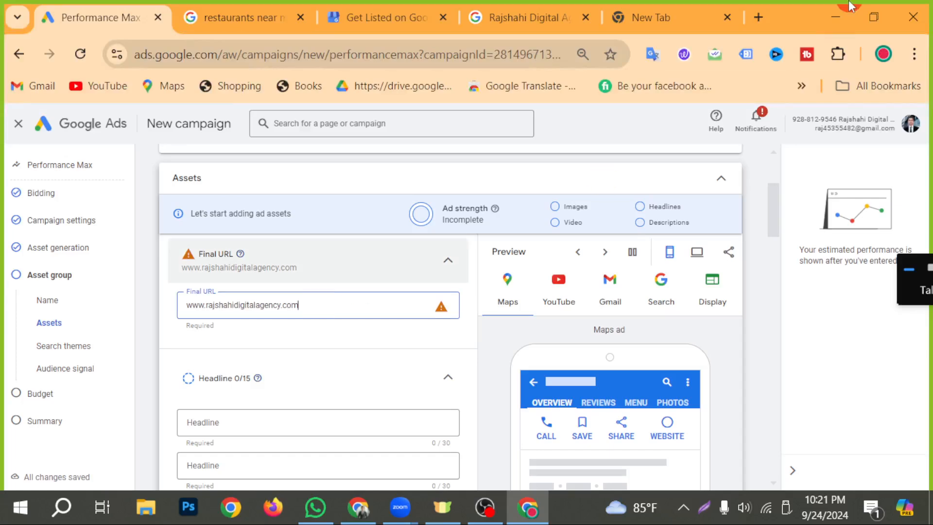
{"action": "left_click", "coordinate": [687, 18]}
{"action": "type", "text": "d"}
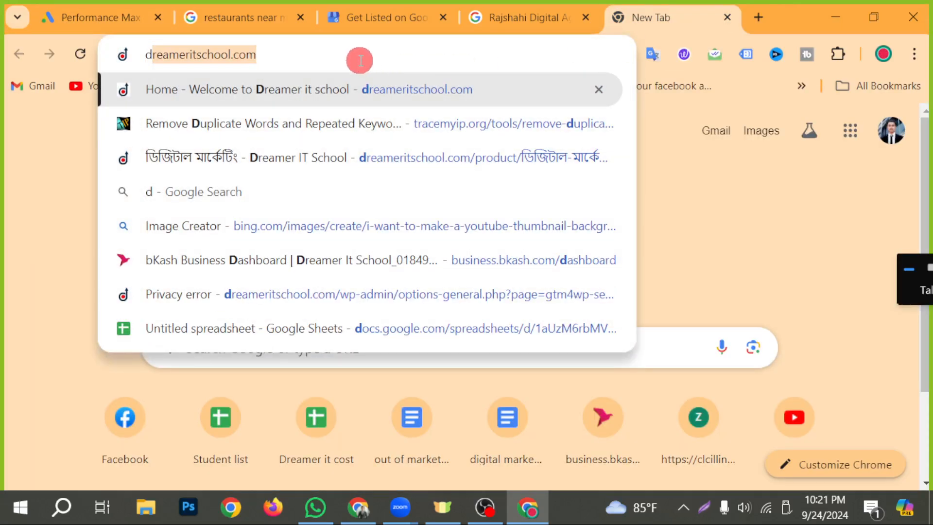
{"action": "key", "text": "Return"}
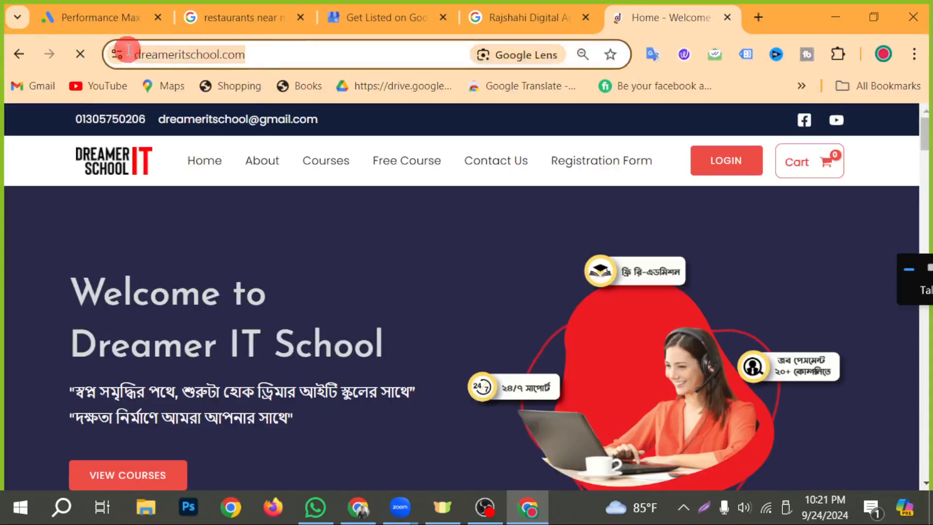
{"action": "left_click", "coordinate": [98, 17]}
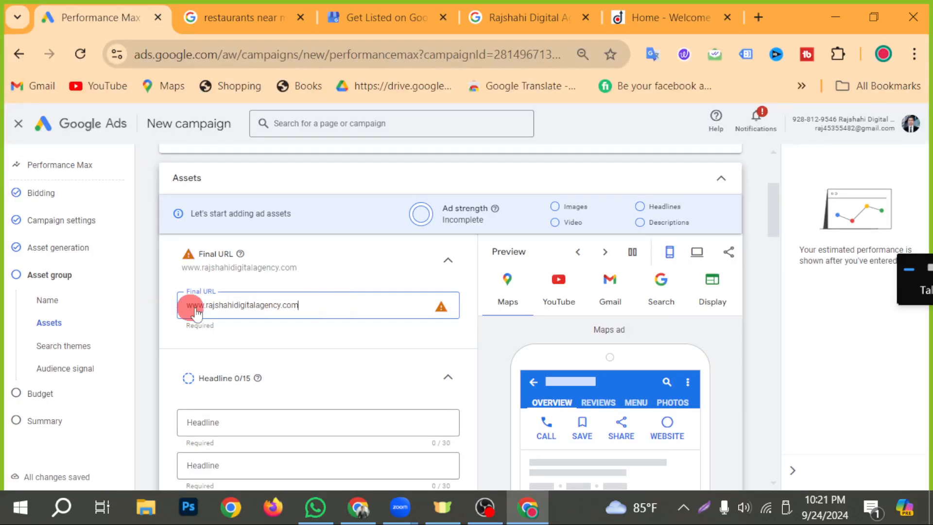
{"action": "left_click_drag", "start_coordinate": [188, 305], "coordinate": [303, 307]}
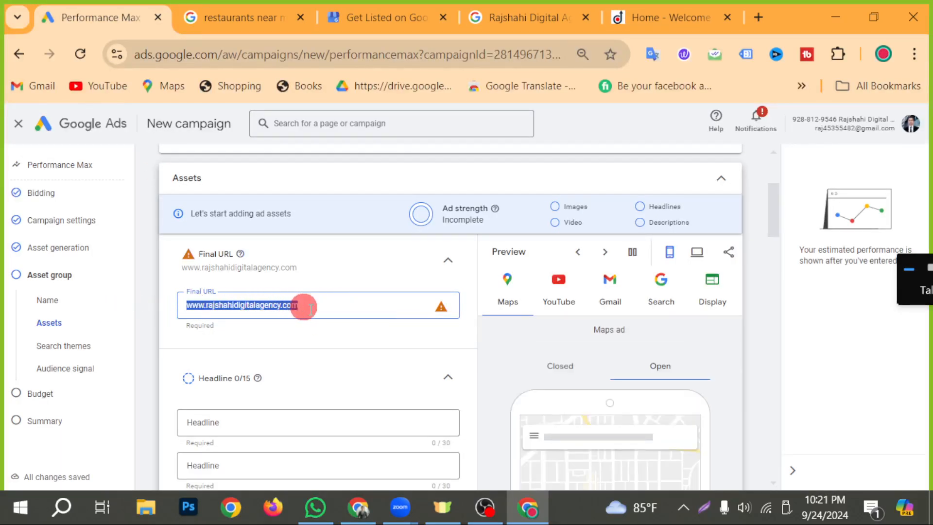
{"action": "type", "text": "https://dreameritschool.com/"}
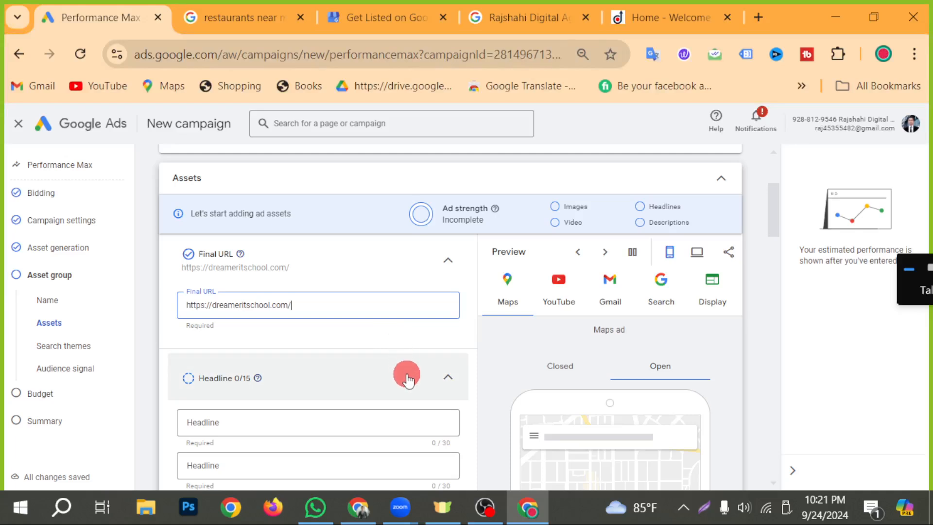
- Open the AI-generated headlines and pick Professional Marketing Help, Expert Marketing Services, Visit Our Website and Get Help When You Need It
{"action": "scroll", "coordinate": [311, 369], "scroll_direction": "down", "scroll_amount": 1}
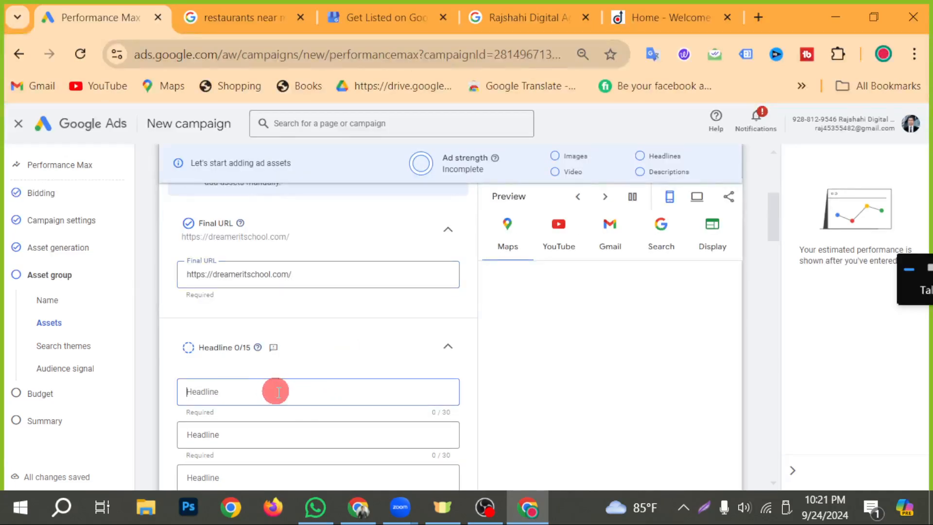
{"action": "scroll", "coordinate": [282, 379], "scroll_direction": "down", "scroll_amount": 3}
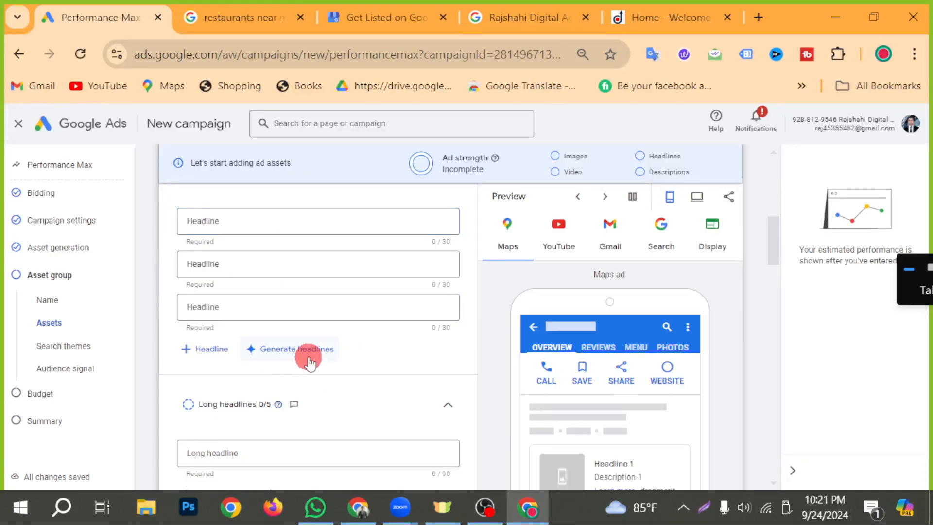
{"action": "left_click", "coordinate": [308, 359]}
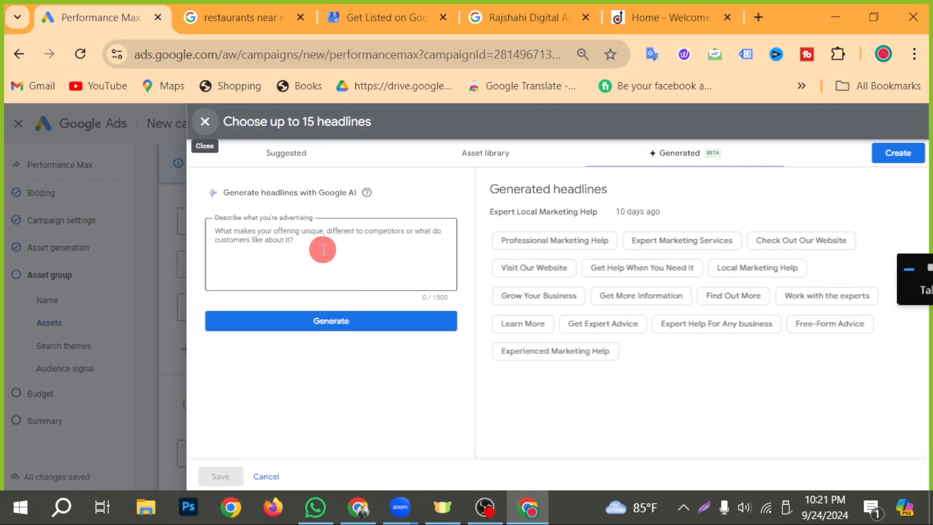
{"action": "left_click", "coordinate": [566, 240]}
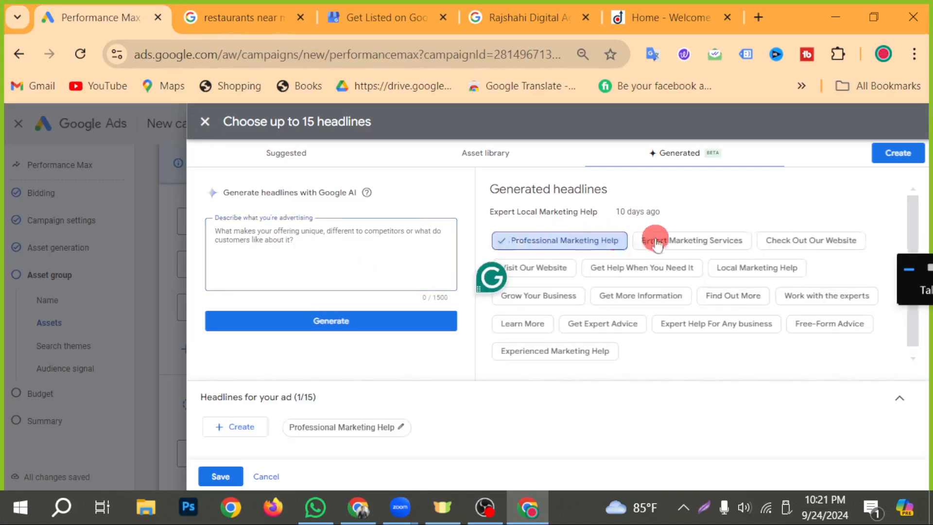
{"action": "left_click", "coordinate": [685, 243]}
{"action": "left_click", "coordinate": [538, 267]}
{"action": "left_click", "coordinate": [639, 269]}
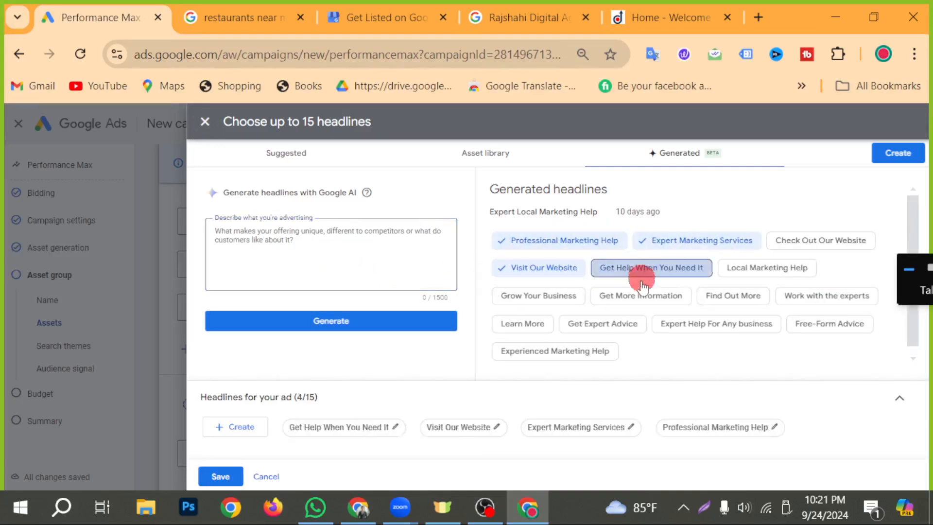
- Add the generated headlines Grow Your Business, Get More Information, Work with the experts, Learn More, Get Expert Advice and Find Out More
{"action": "left_click", "coordinate": [564, 301]}
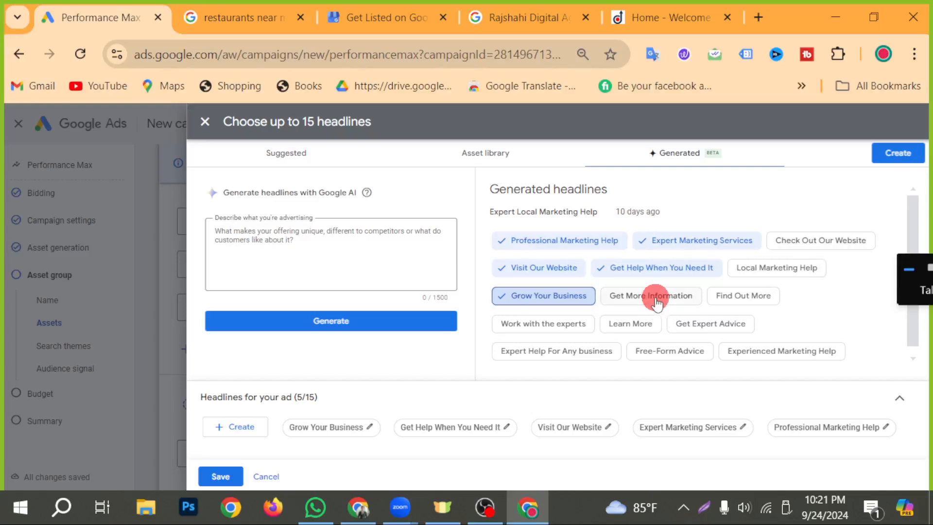
{"action": "left_click", "coordinate": [657, 297]}
{"action": "left_click", "coordinate": [564, 323]}
{"action": "left_click", "coordinate": [632, 323]}
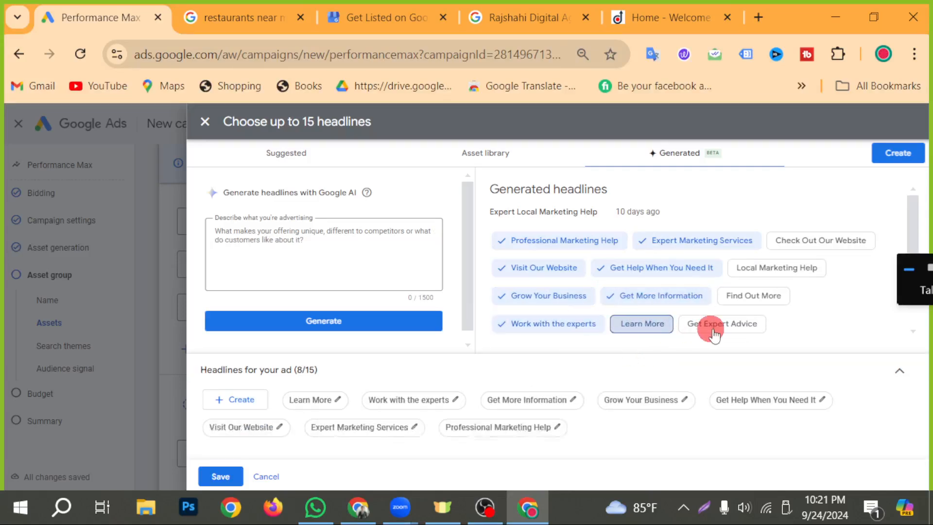
{"action": "left_click", "coordinate": [713, 326]}
{"action": "left_click", "coordinate": [761, 297]}
- Add Expert Help For Any business, Free-Form Advice, Experienced Marketing Help, Local Marketing Help and Check Out Our Website, and save the headlines
{"action": "scroll", "coordinate": [681, 296], "scroll_direction": "down", "scroll_amount": 1}
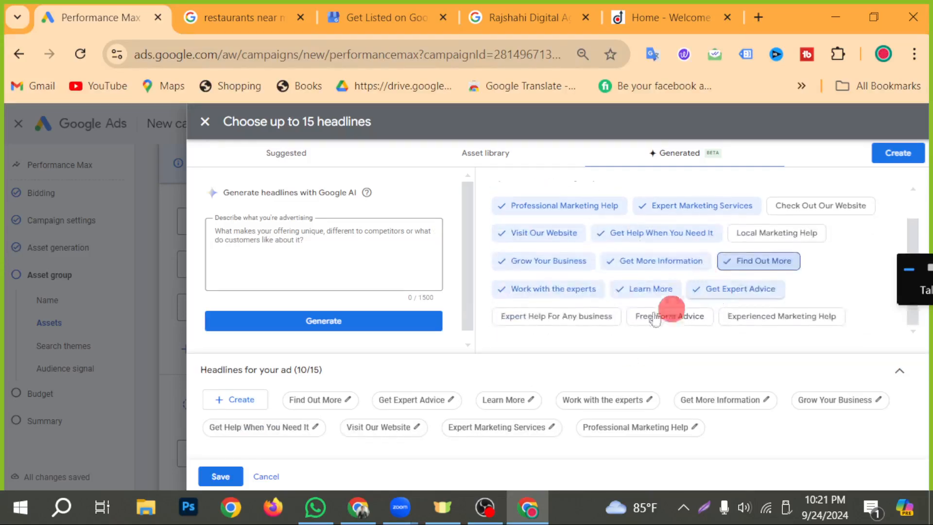
{"action": "left_click", "coordinate": [539, 316]}
{"action": "scroll", "coordinate": [651, 301], "scroll_direction": "down", "scroll_amount": 1}
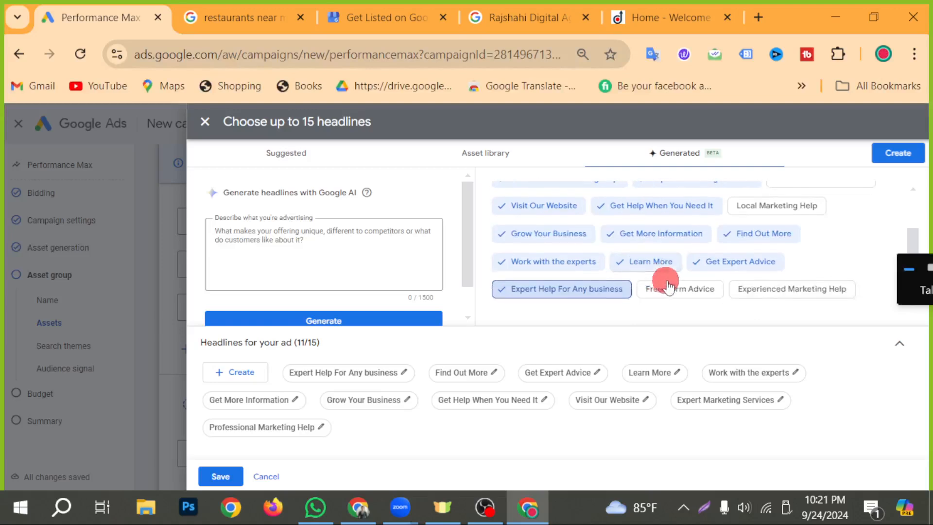
{"action": "left_click", "coordinate": [699, 297]}
{"action": "left_click", "coordinate": [775, 291]}
{"action": "scroll", "coordinate": [686, 245], "scroll_direction": "up", "scroll_amount": 1}
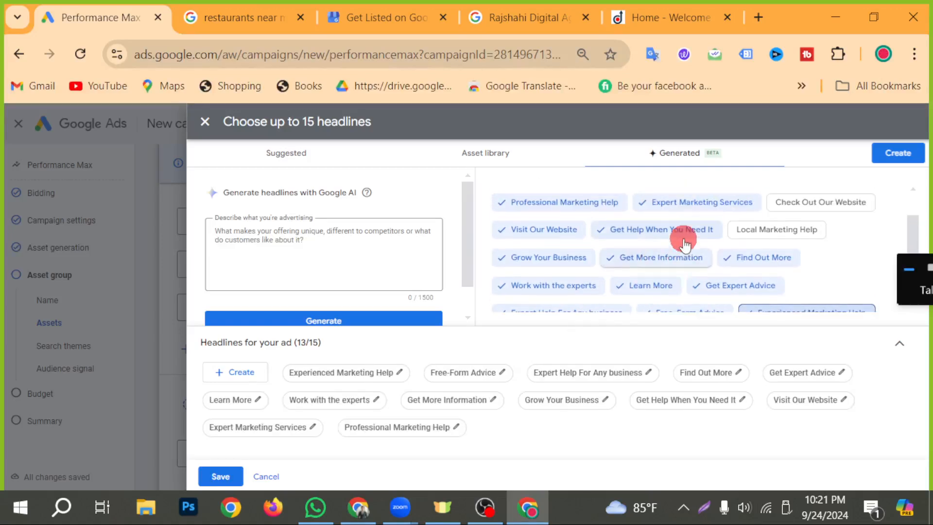
{"action": "scroll", "coordinate": [685, 243], "scroll_direction": "up", "scroll_amount": 1}
{"action": "left_click", "coordinate": [774, 265]}
{"action": "left_click", "coordinate": [783, 242]}
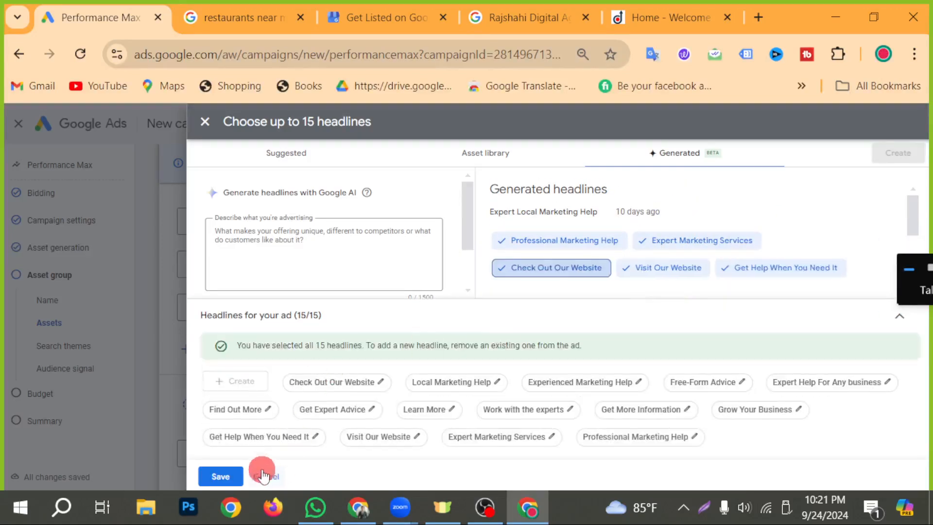
{"action": "left_click", "coordinate": [220, 475]}
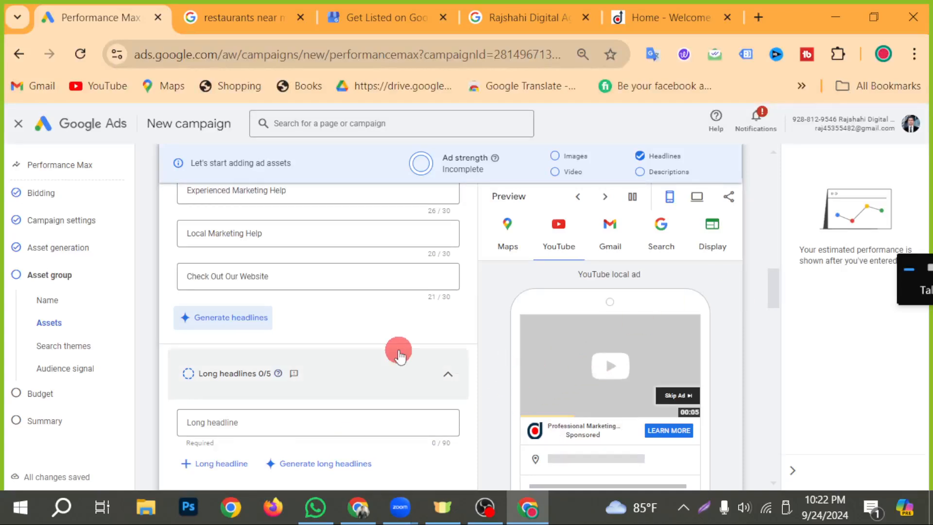
- Open the long headline generator and select the generated long headline "Home - Welcome to Dreamer it school"
{"action": "scroll", "coordinate": [398, 354], "scroll_direction": "down", "scroll_amount": 2}
{"action": "left_click", "coordinate": [319, 337]}
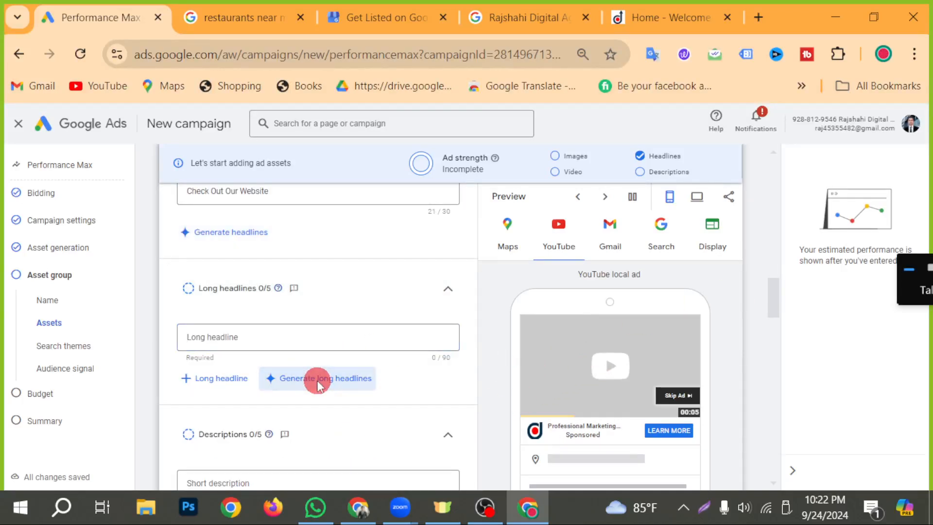
{"action": "left_click", "coordinate": [318, 379]}
{"action": "left_click", "coordinate": [583, 241]}
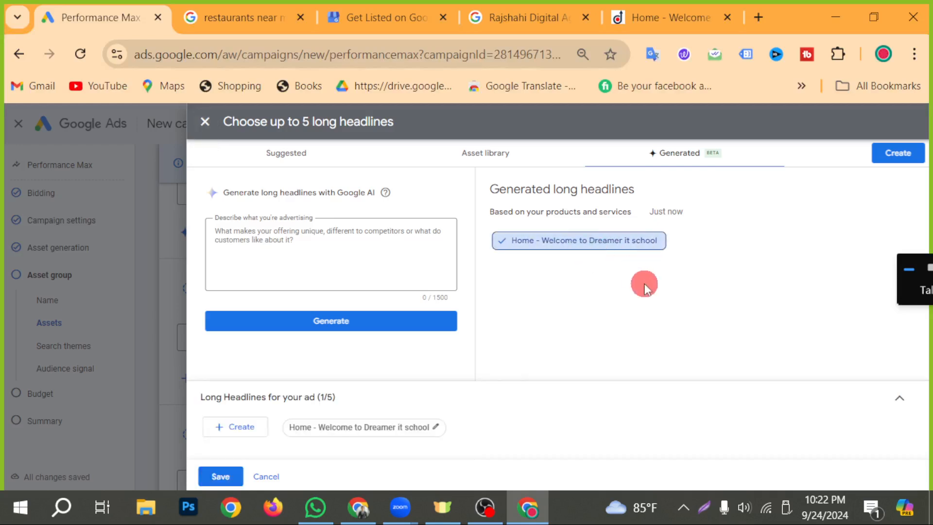
{"action": "left_click", "coordinate": [346, 274]}
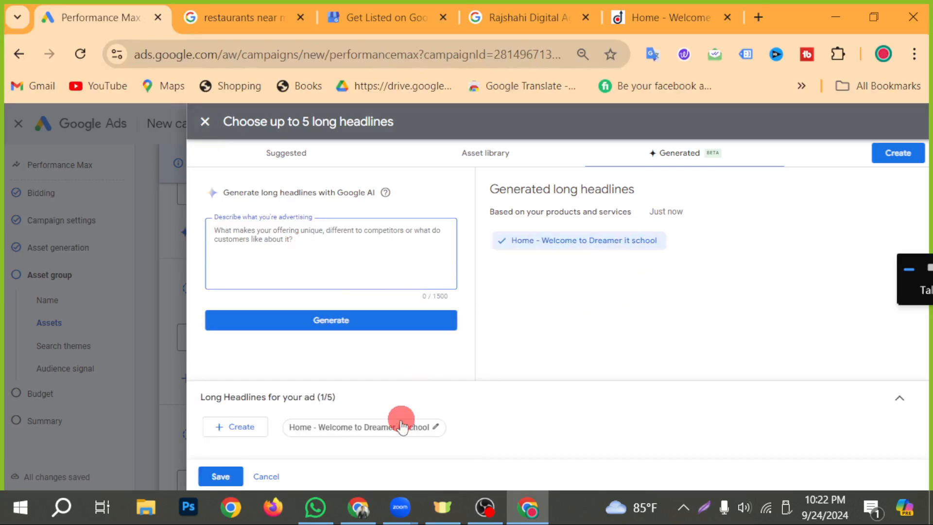
{"action": "left_click", "coordinate": [238, 429]}
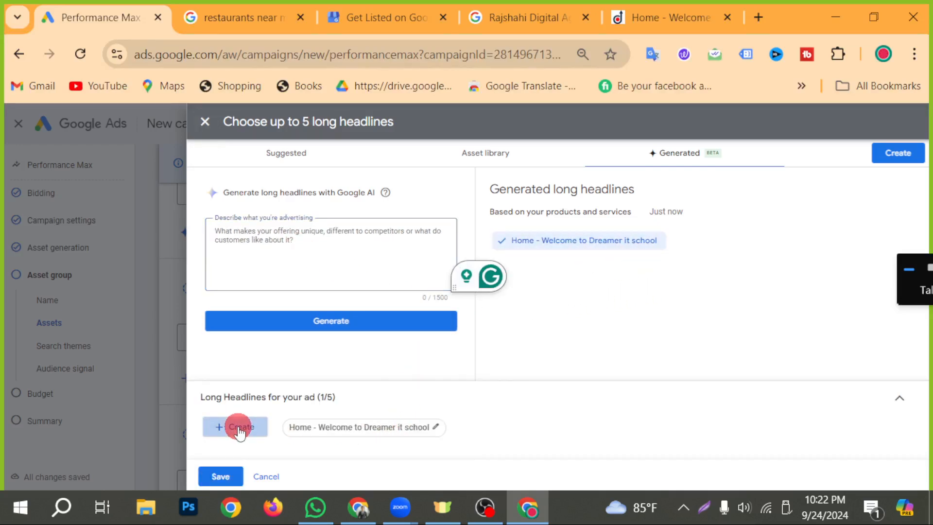
{"action": "left_click", "coordinate": [346, 423]}
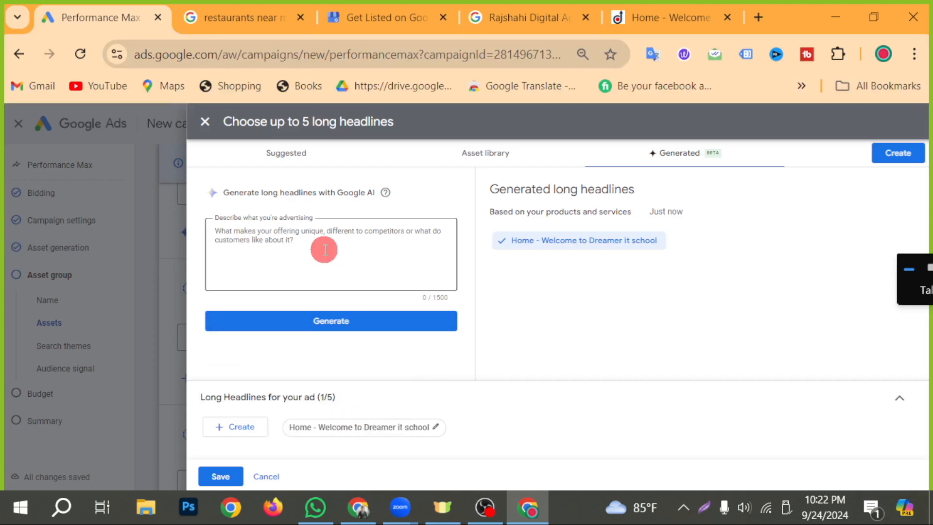
{"action": "left_click", "coordinate": [325, 250]}
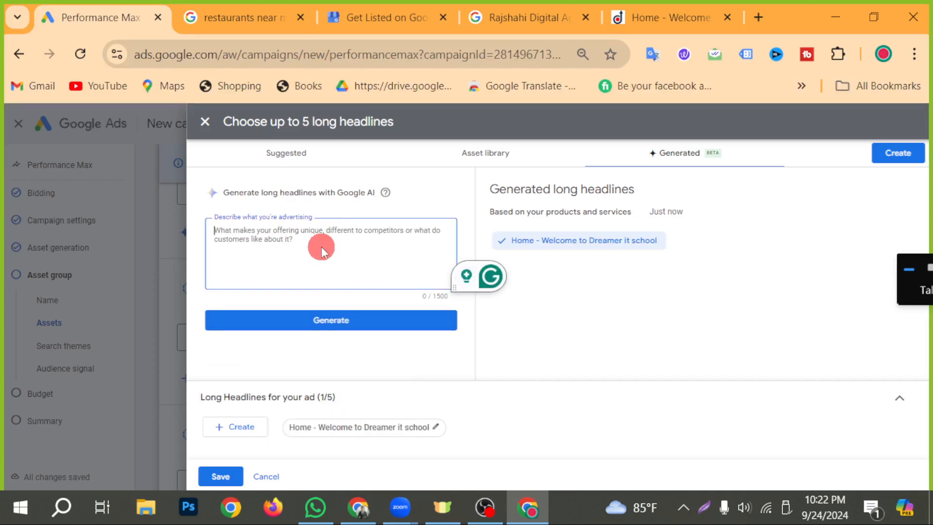
{"action": "type", "text": "win"}
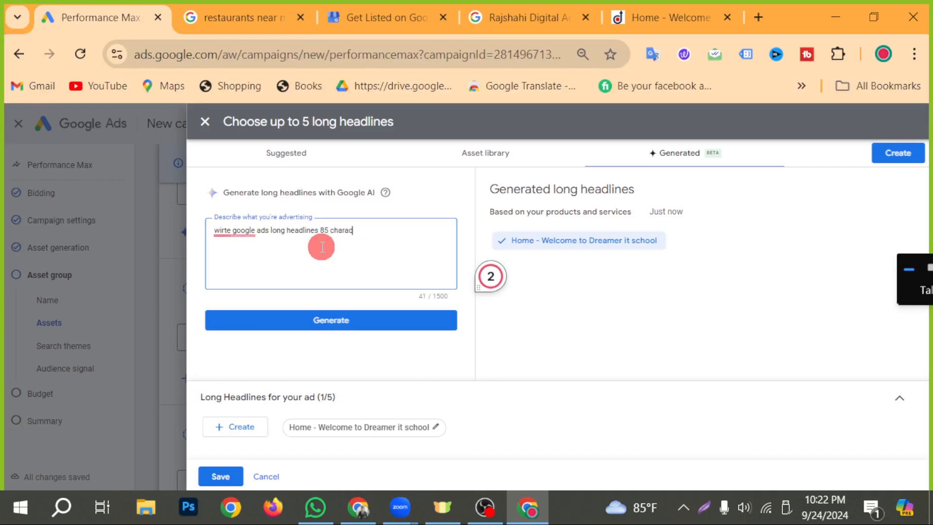
{"action": "key", "text": "BackSpace"}
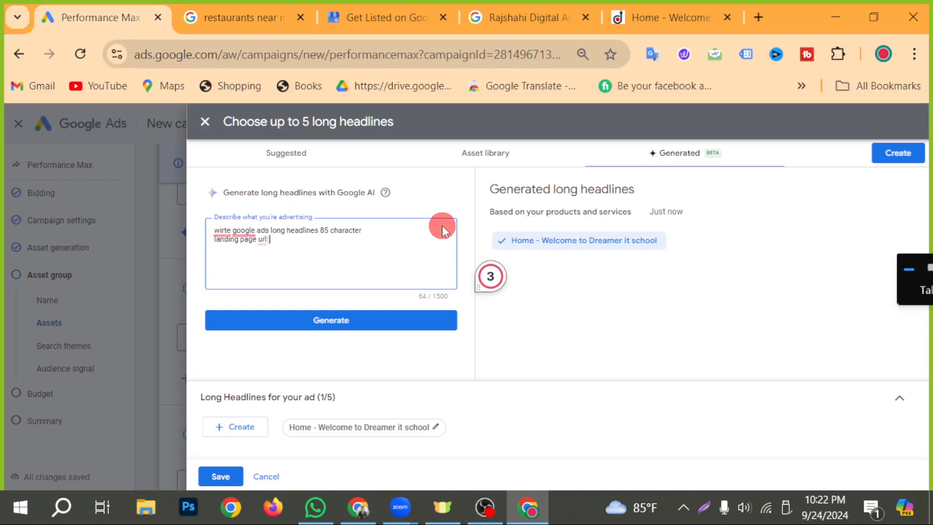
{"action": "type", "text": "https://dreameritschool.com/"}
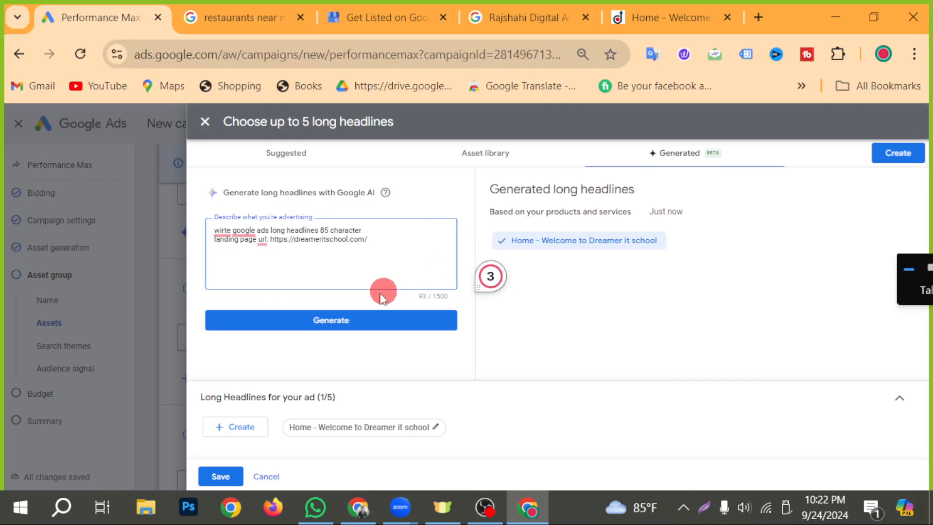
{"action": "left_click", "coordinate": [354, 316]}
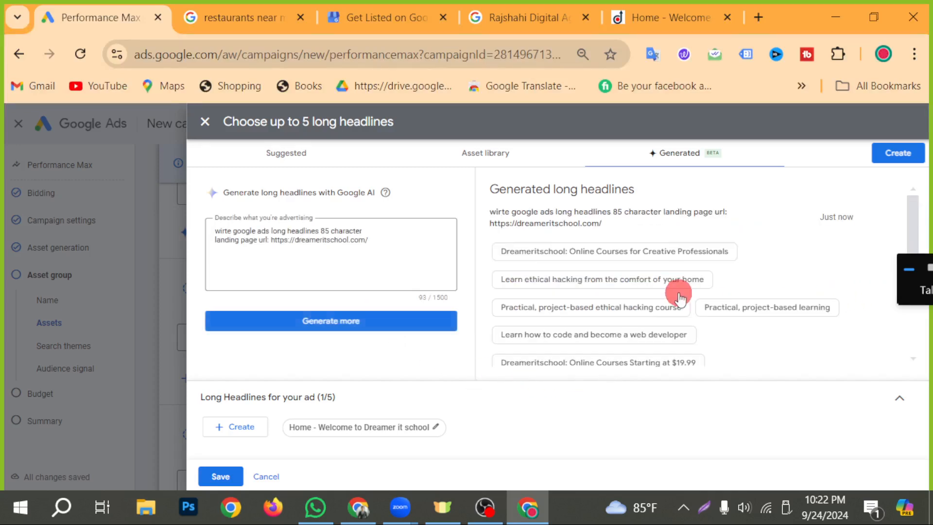
- Select the first four newly generated long headlines, from Online Courses for Creative Professionals to Practical, project-based learning, and save the selection
{"action": "left_click", "coordinate": [558, 250]}
{"action": "left_click", "coordinate": [606, 278]}
{"action": "left_click", "coordinate": [590, 311]}
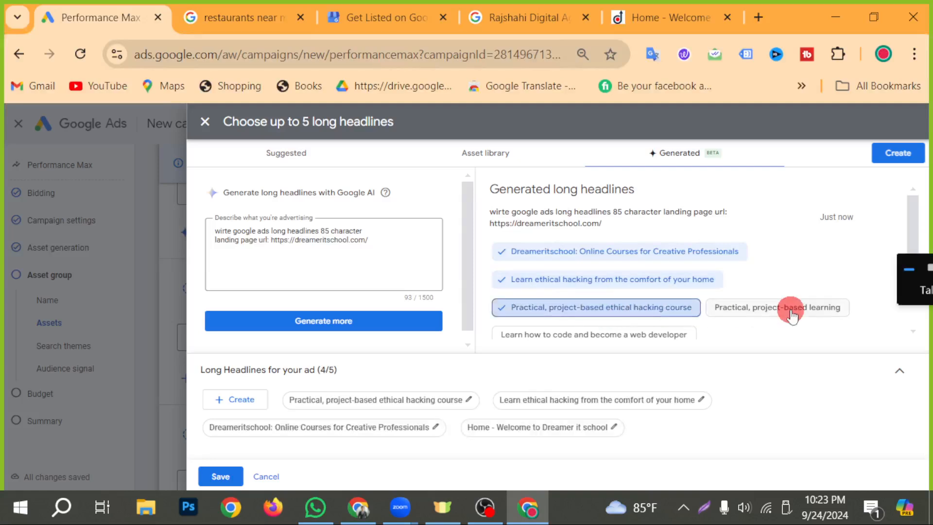
{"action": "left_click", "coordinate": [765, 308]}
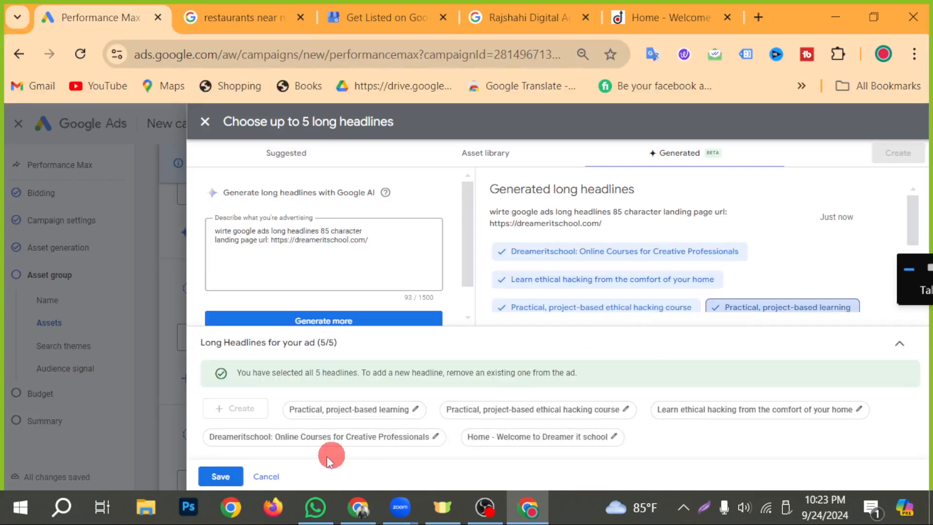
{"action": "left_click", "coordinate": [220, 477]}
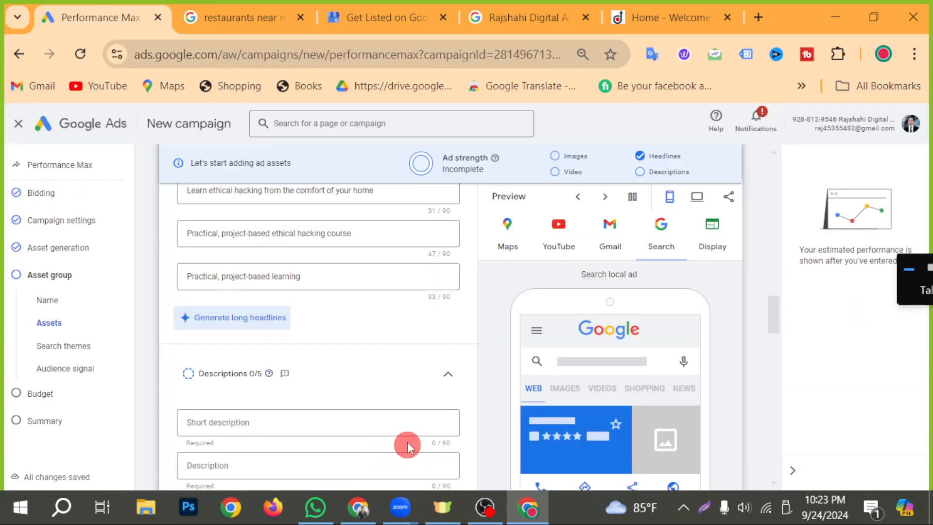
- Generate ad descriptions with Google AI from the prefilled long-headline prompt containing the dreameritschool.com landing page URL
{"action": "scroll", "coordinate": [374, 355], "scroll_direction": "down", "scroll_amount": 2}
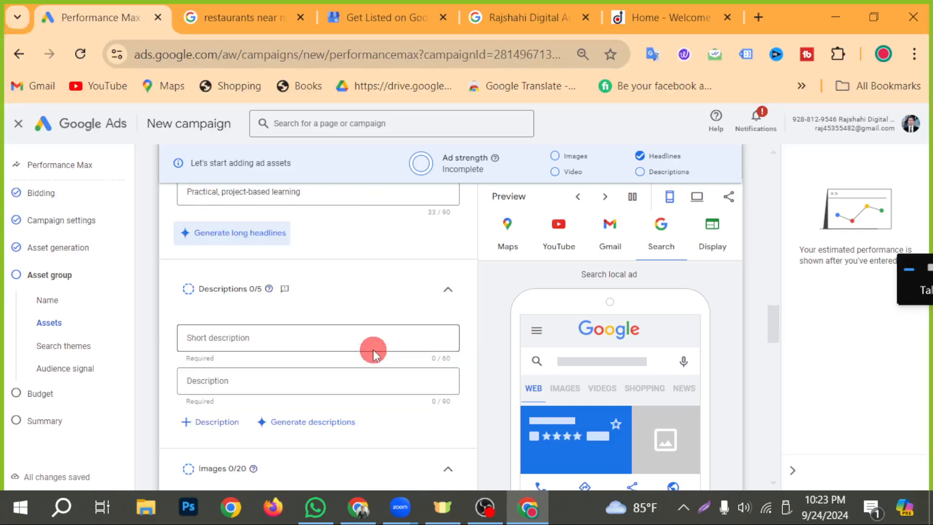
{"action": "left_click", "coordinate": [340, 337]}
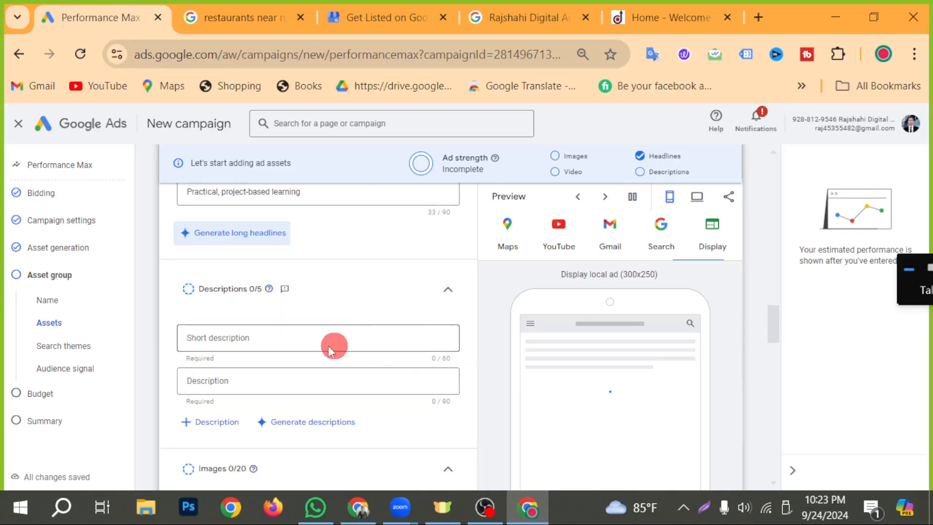
{"action": "scroll", "coordinate": [377, 341], "scroll_direction": "up", "scroll_amount": 2}
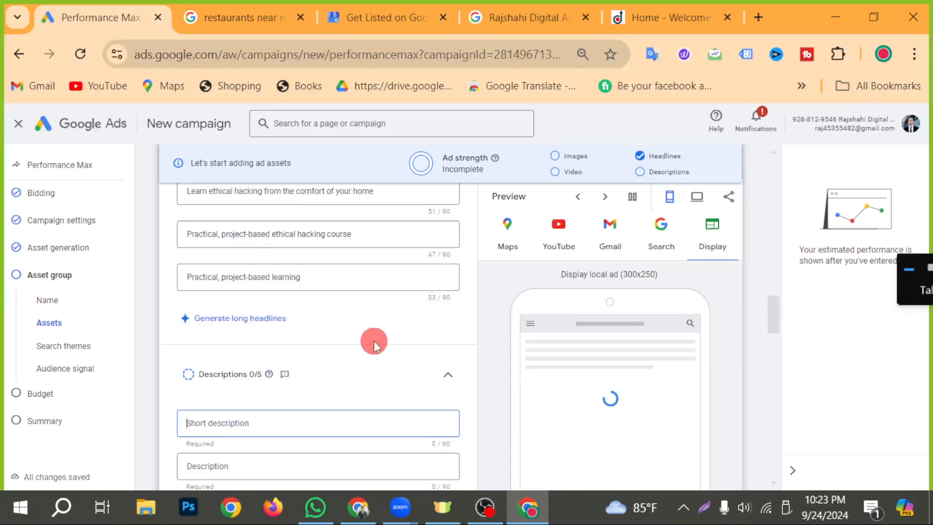
{"action": "scroll", "coordinate": [375, 343], "scroll_direction": "down", "scroll_amount": 2}
{"action": "left_click", "coordinate": [307, 431]}
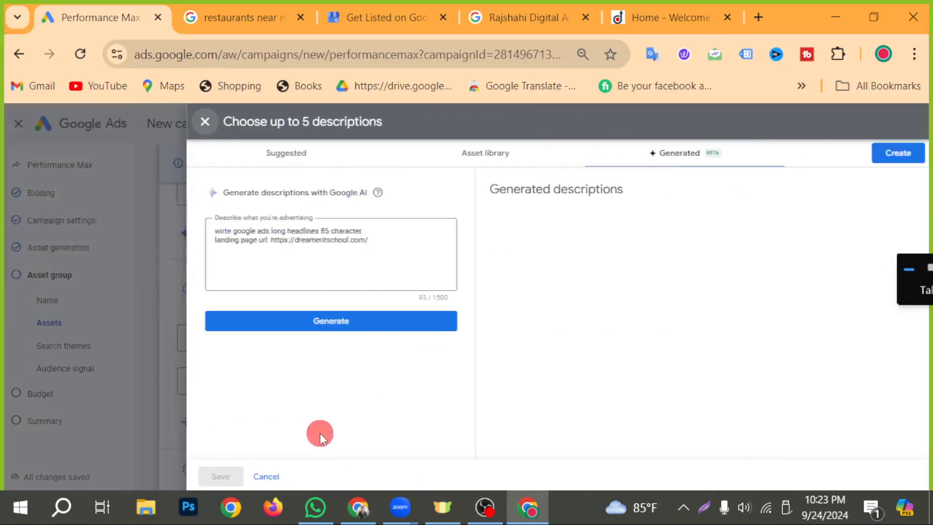
{"action": "left_click", "coordinate": [381, 321]}
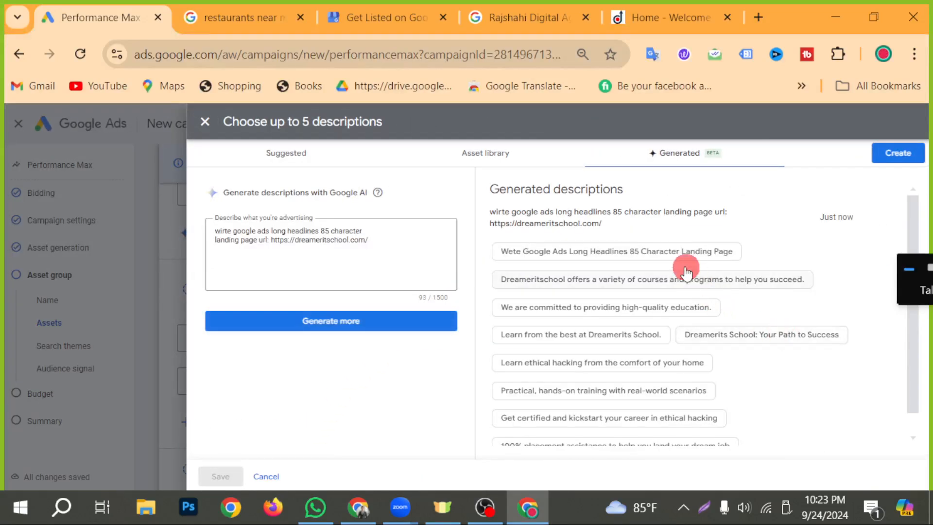
- Select the first five generated descriptions, including "Dreamerits School: Your Path to Success" and "Learn from the best at Dreamerits School.", and save them
{"action": "left_click", "coordinate": [681, 252]}
{"action": "left_click", "coordinate": [685, 280]}
{"action": "left_click", "coordinate": [593, 308]}
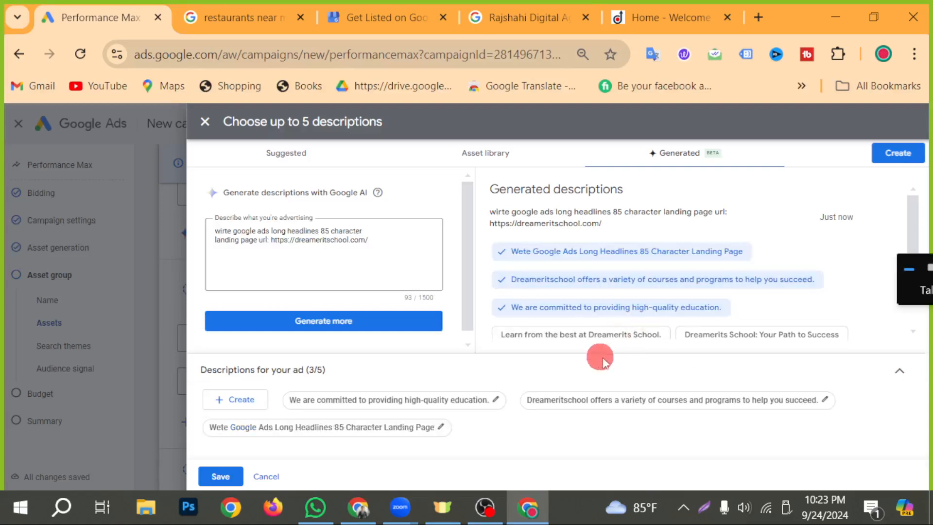
{"action": "left_click", "coordinate": [756, 335]}
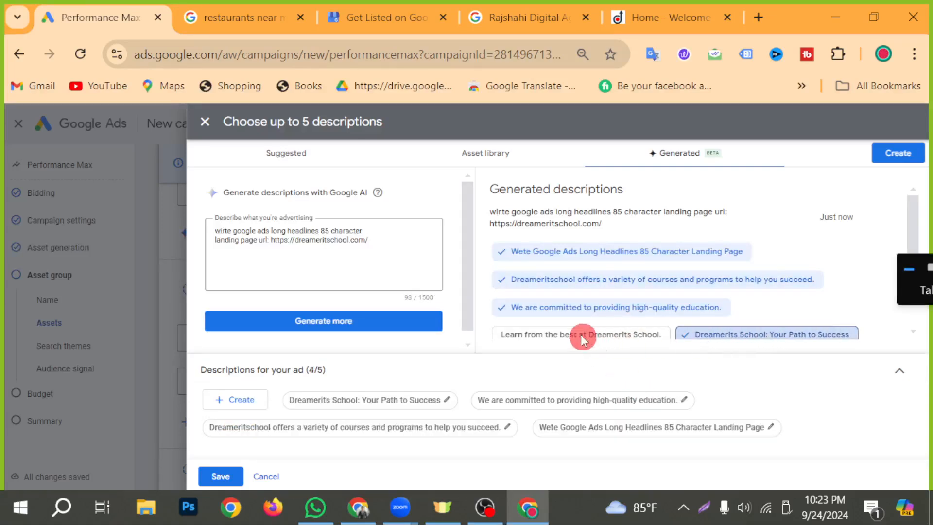
{"action": "left_click", "coordinate": [583, 334]}
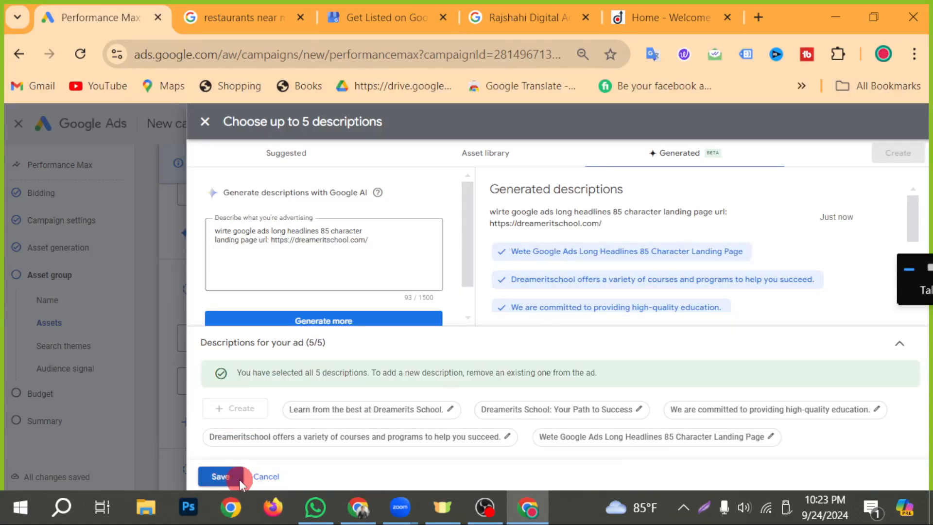
{"action": "left_click", "coordinate": [220, 476]}
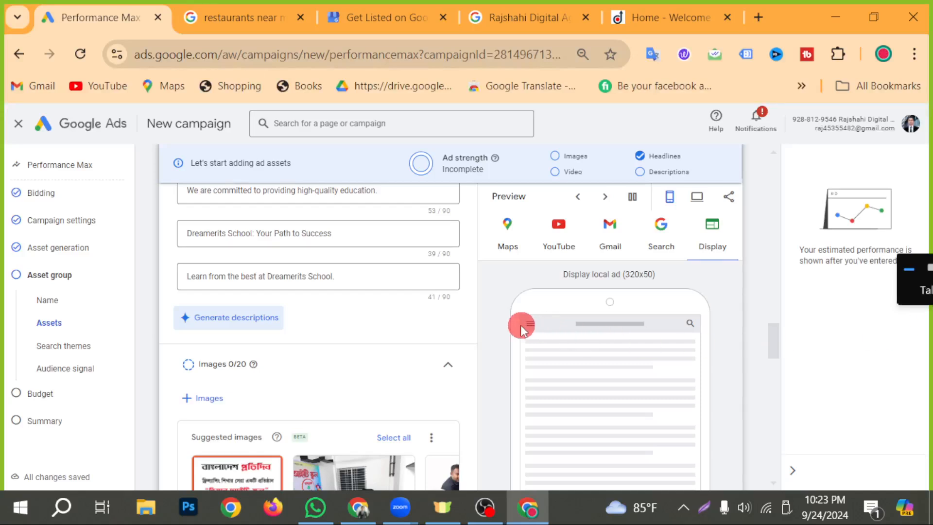
- Examine the images, logos, business name and video sections along with the Display and Maps ad previews
{"action": "scroll", "coordinate": [520, 325], "scroll_direction": "down", "scroll_amount": 2}
{"action": "scroll", "coordinate": [338, 296], "scroll_direction": "down", "scroll_amount": 2}
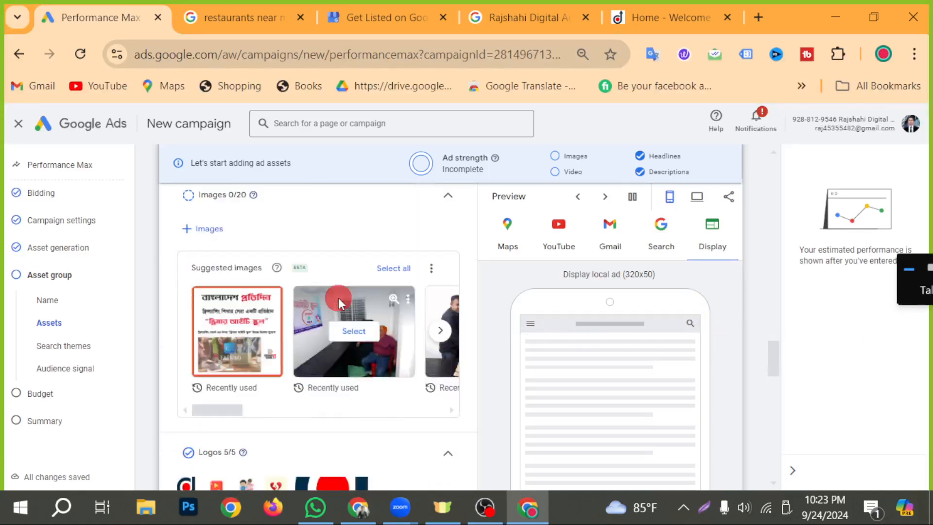
{"action": "scroll", "coordinate": [341, 301], "scroll_direction": "up", "scroll_amount": 2}
{"action": "scroll", "coordinate": [369, 336], "scroll_direction": "up", "scroll_amount": 2}
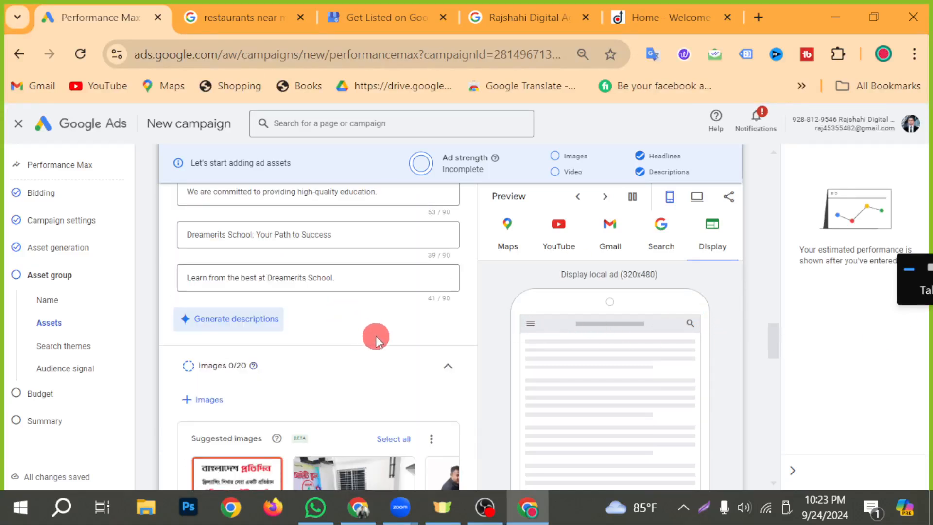
{"action": "scroll", "coordinate": [375, 336], "scroll_direction": "down", "scroll_amount": 2}
{"action": "mouse_move", "coordinate": [389, 424]}
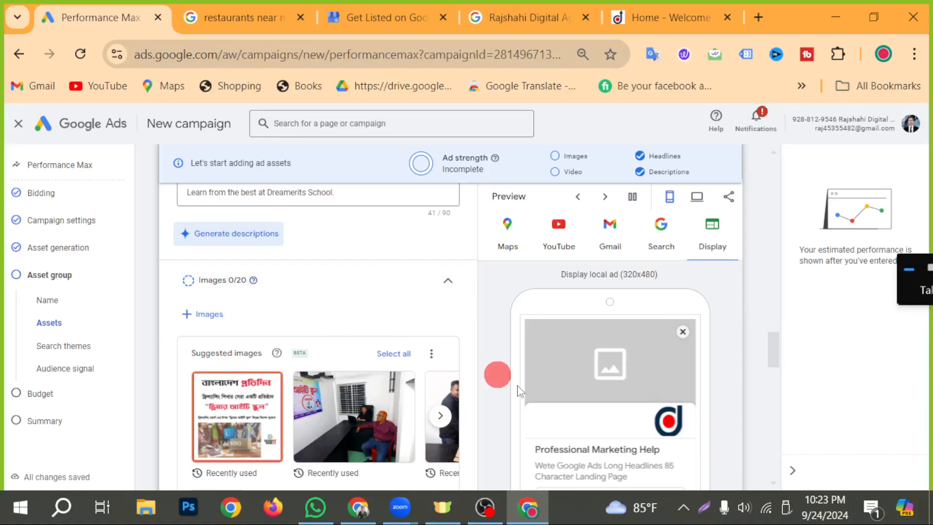
{"action": "scroll", "coordinate": [624, 411], "scroll_direction": "down", "scroll_amount": 3}
{"action": "scroll", "coordinate": [624, 411], "scroll_direction": "down", "scroll_amount": 3}
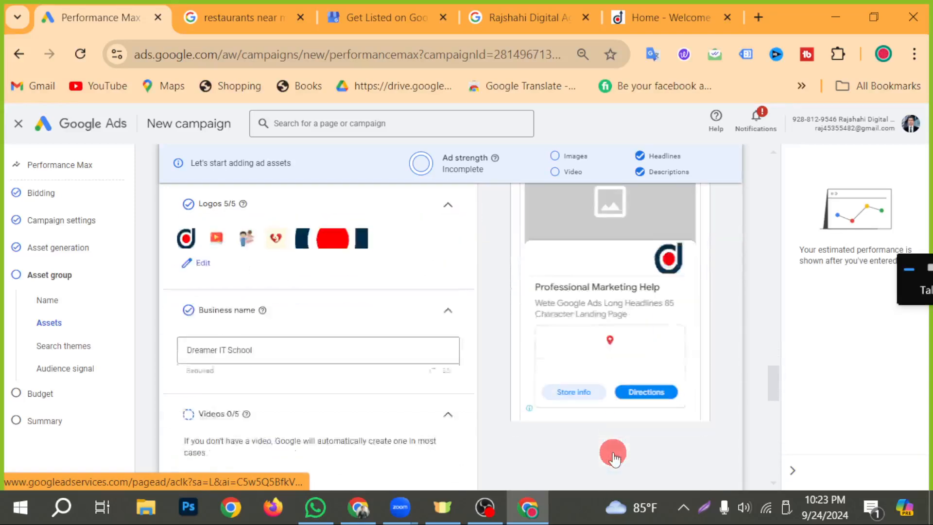
{"action": "scroll", "coordinate": [614, 448], "scroll_direction": "up", "scroll_amount": 2}
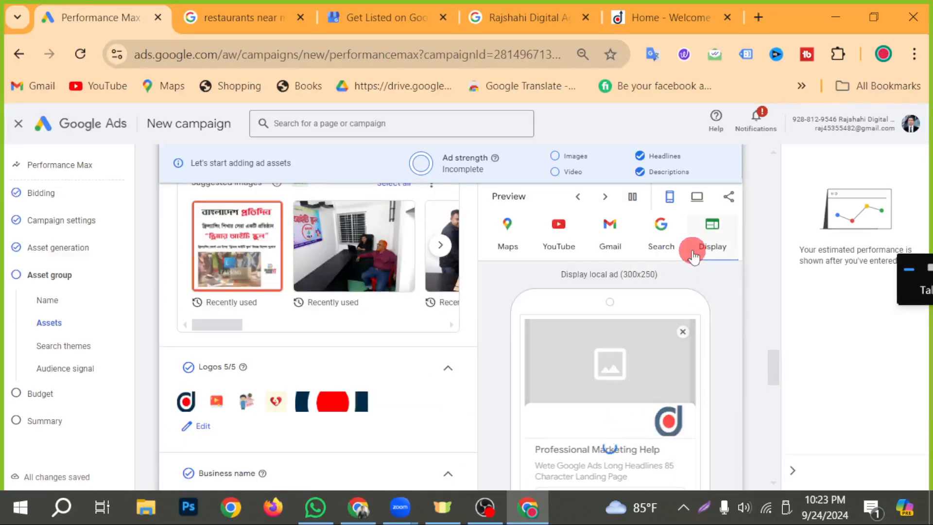
{"action": "left_click", "coordinate": [523, 237]}
{"action": "scroll", "coordinate": [564, 311], "scroll_direction": "down", "scroll_amount": 4}
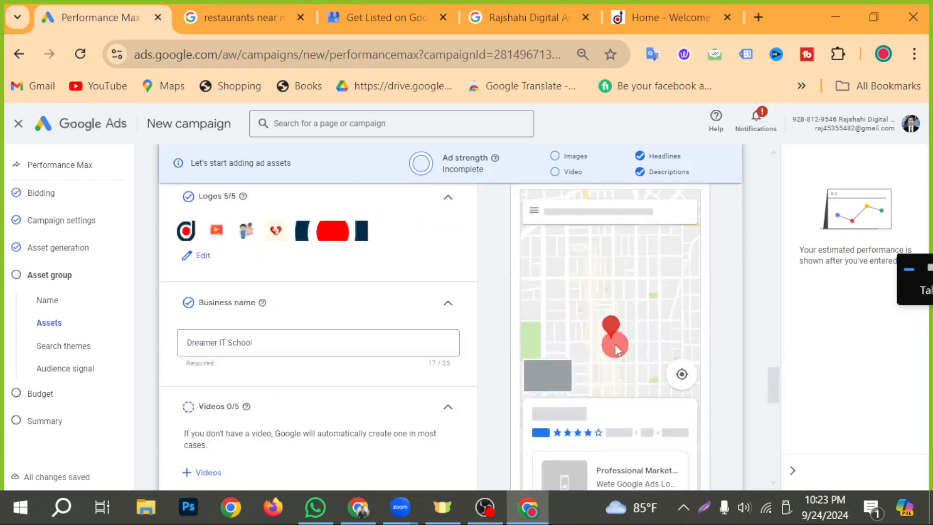
{"action": "scroll", "coordinate": [629, 380], "scroll_direction": "down", "scroll_amount": 2}
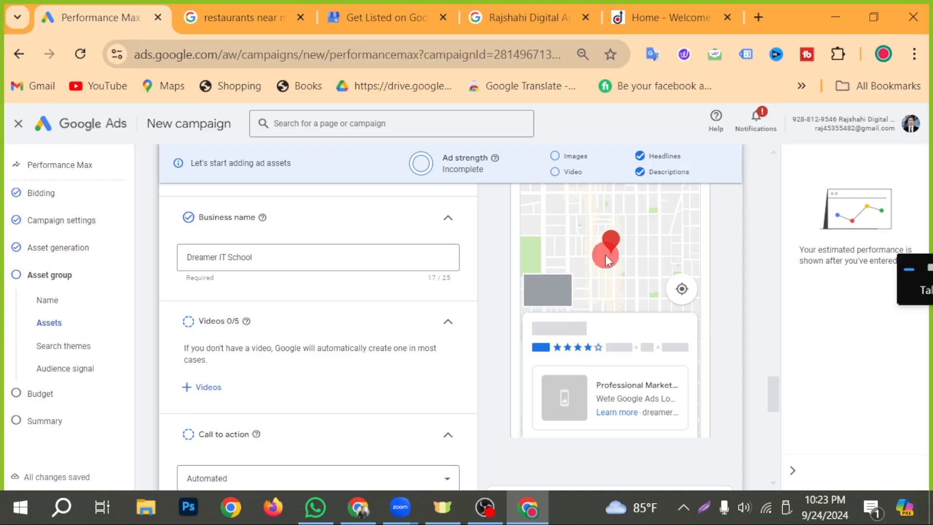
{"action": "scroll", "coordinate": [319, 325], "scroll_direction": "up", "scroll_amount": 2}
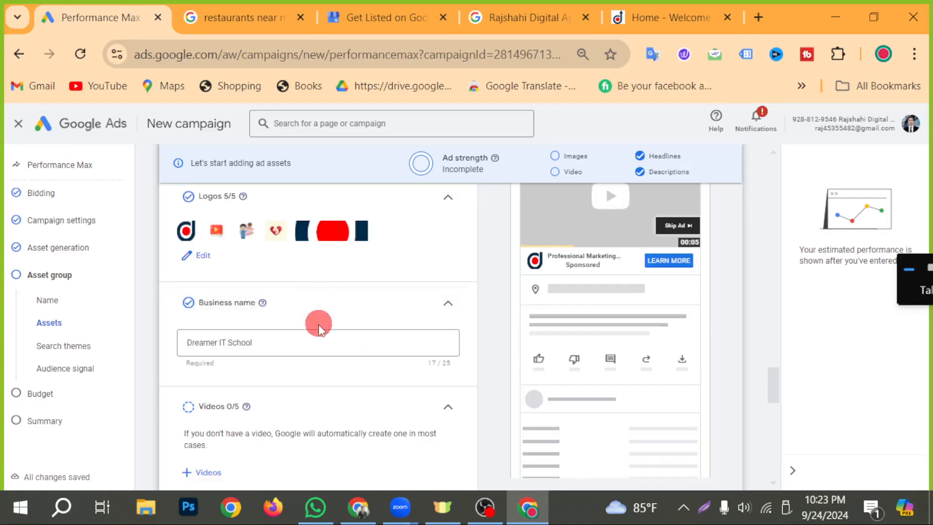
- Add all suggested images to the asset group
{"action": "scroll", "coordinate": [319, 330], "scroll_direction": "up", "scroll_amount": 8}
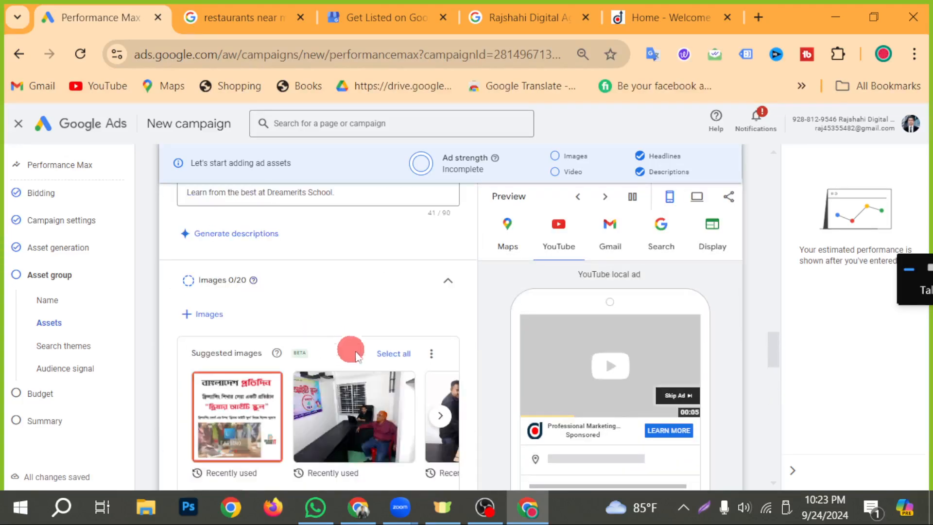
{"action": "left_click", "coordinate": [394, 354]}
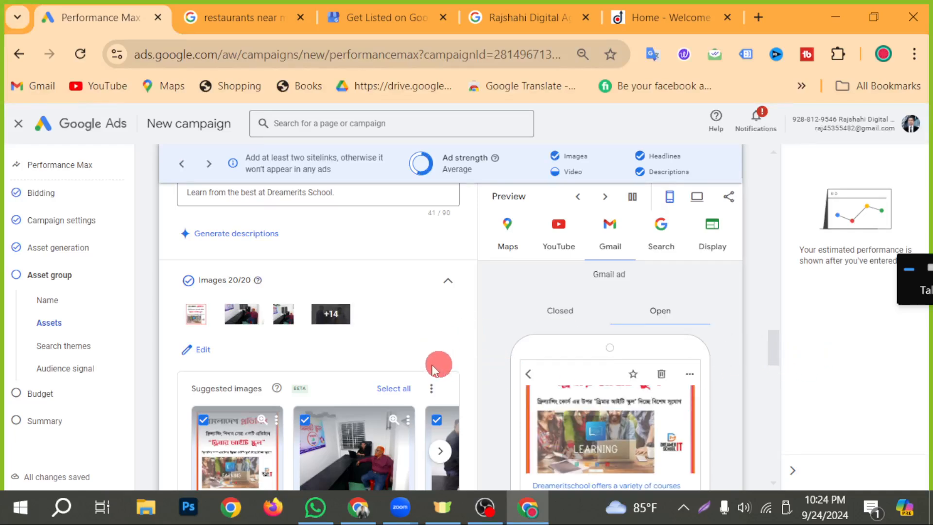
- Expand the additional asset types and open the form for adding a call asset to the campaign
{"action": "scroll", "coordinate": [381, 378], "scroll_direction": "down", "scroll_amount": 5}
{"action": "scroll", "coordinate": [381, 377], "scroll_direction": "down", "scroll_amount": 7}
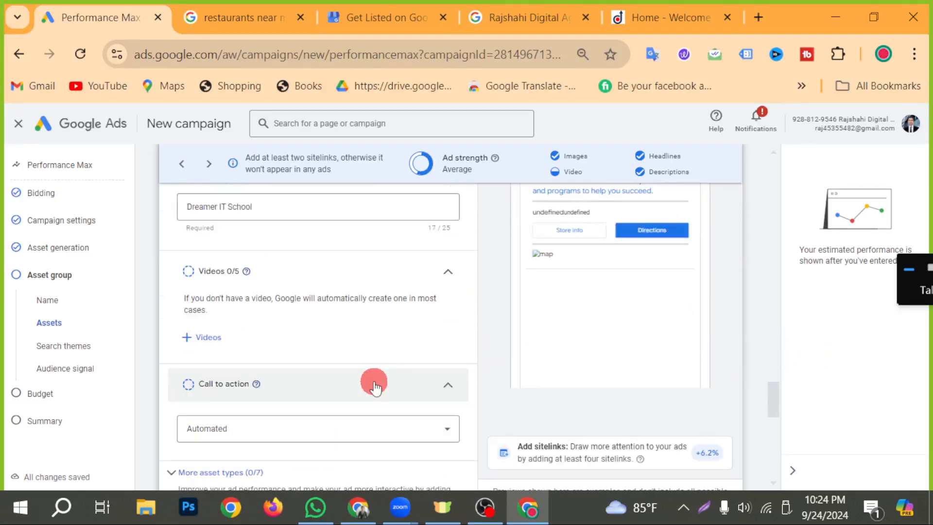
{"action": "scroll", "coordinate": [331, 372], "scroll_direction": "down", "scroll_amount": 2}
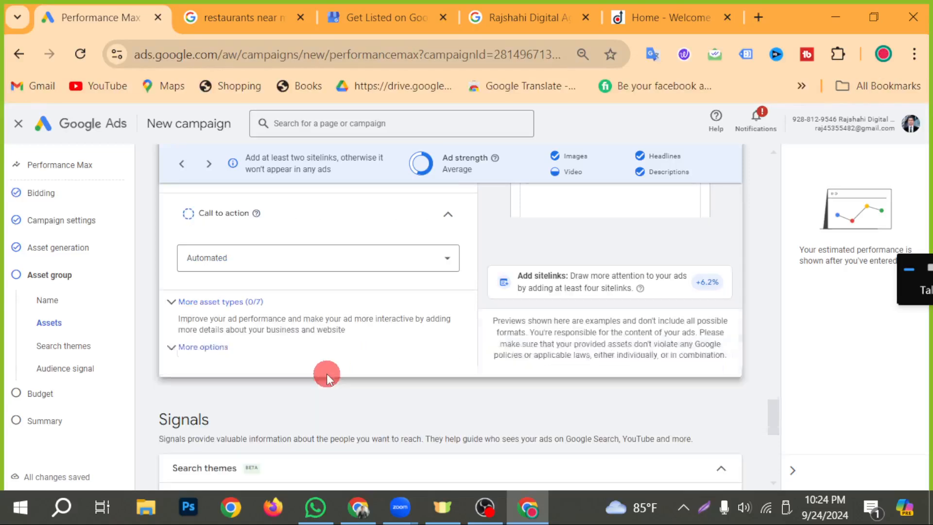
{"action": "left_click", "coordinate": [255, 302]}
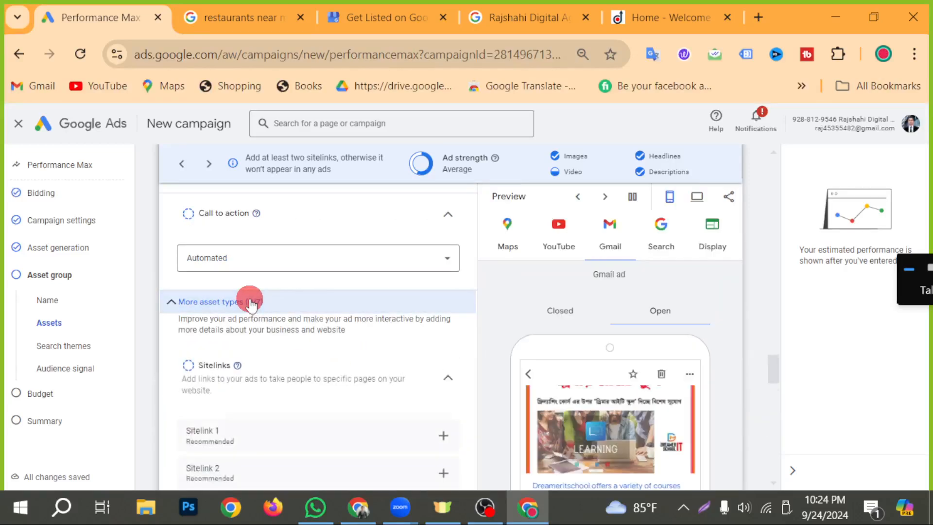
{"action": "scroll", "coordinate": [408, 376], "scroll_direction": "down", "scroll_amount": 8}
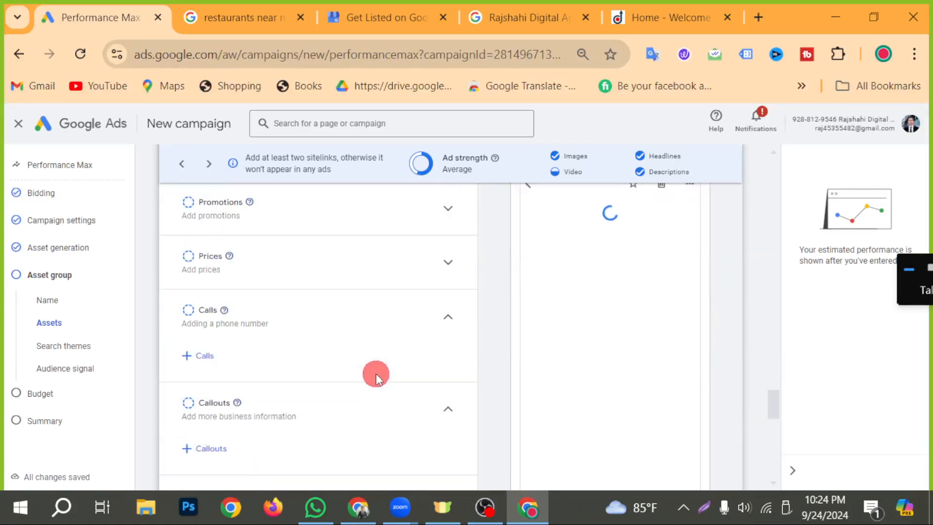
{"action": "scroll", "coordinate": [374, 376], "scroll_direction": "down", "scroll_amount": 2}
{"action": "scroll", "coordinate": [372, 373], "scroll_direction": "up", "scroll_amount": 2}
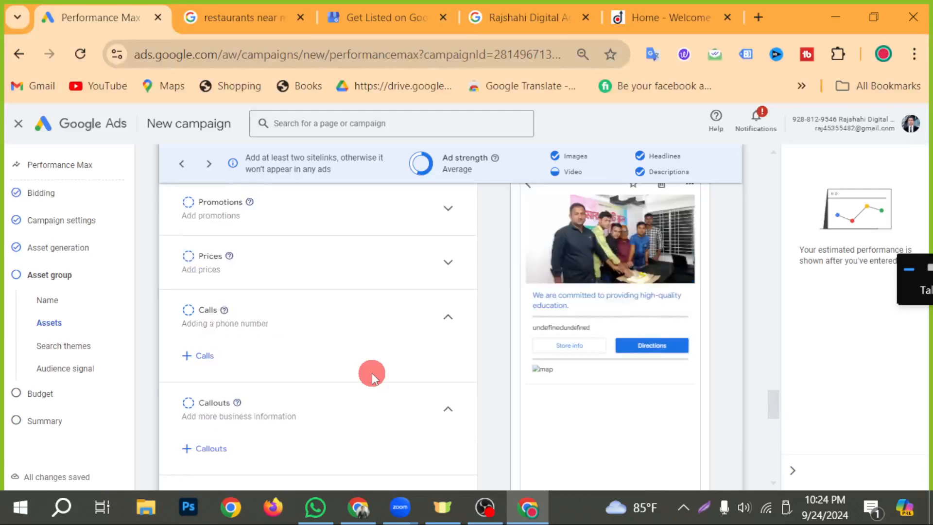
{"action": "left_click", "coordinate": [430, 325]}
{"action": "left_click", "coordinate": [184, 315]}
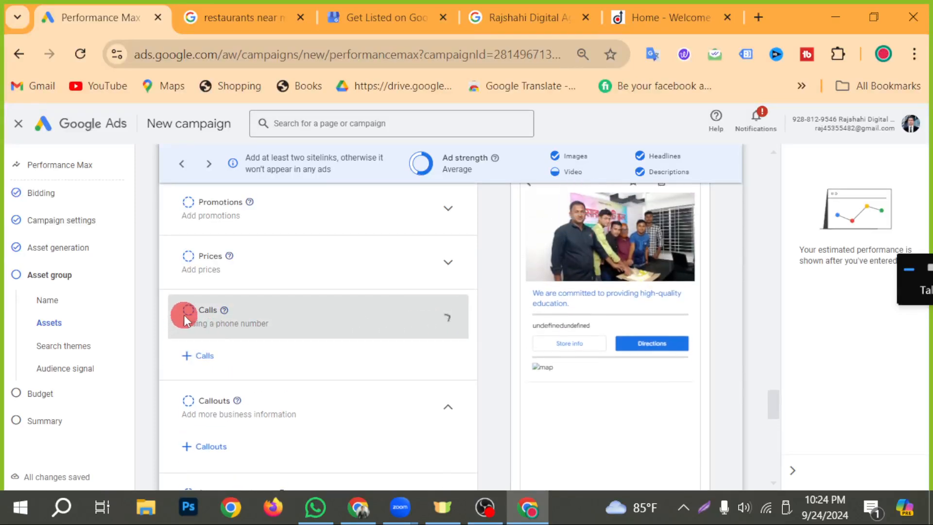
{"action": "left_click", "coordinate": [200, 357]}
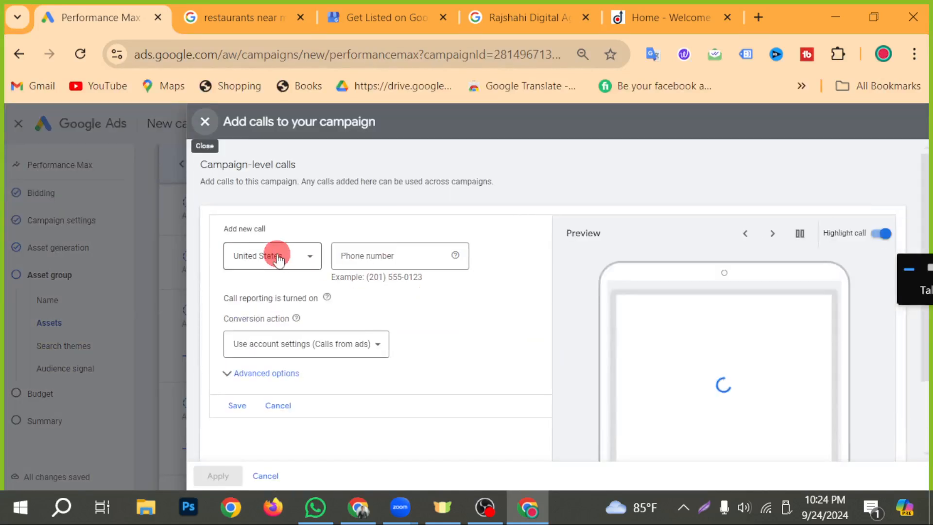
- Set the new call's country to Bangladesh, enter the business phone number and save the call
{"action": "left_click", "coordinate": [279, 257]}
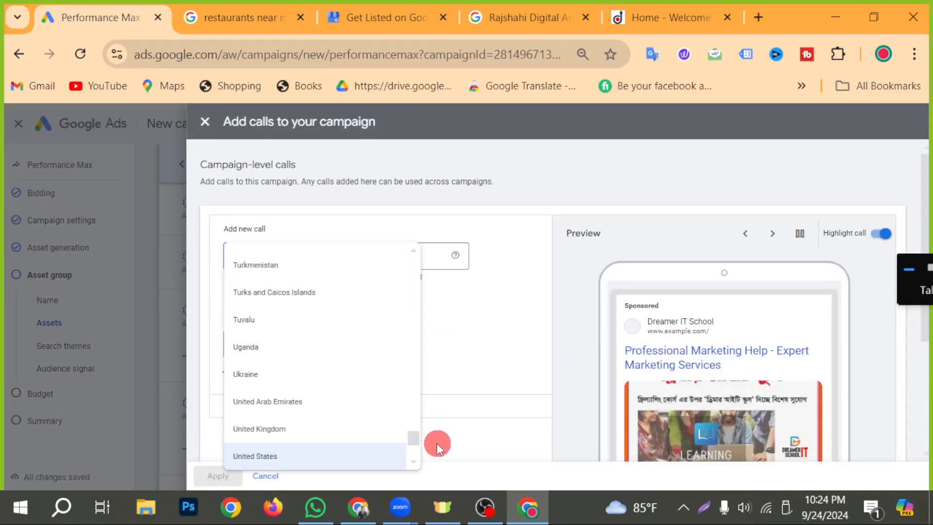
{"action": "left_click_drag", "start_coordinate": [421, 439], "coordinate": [410, 255]}
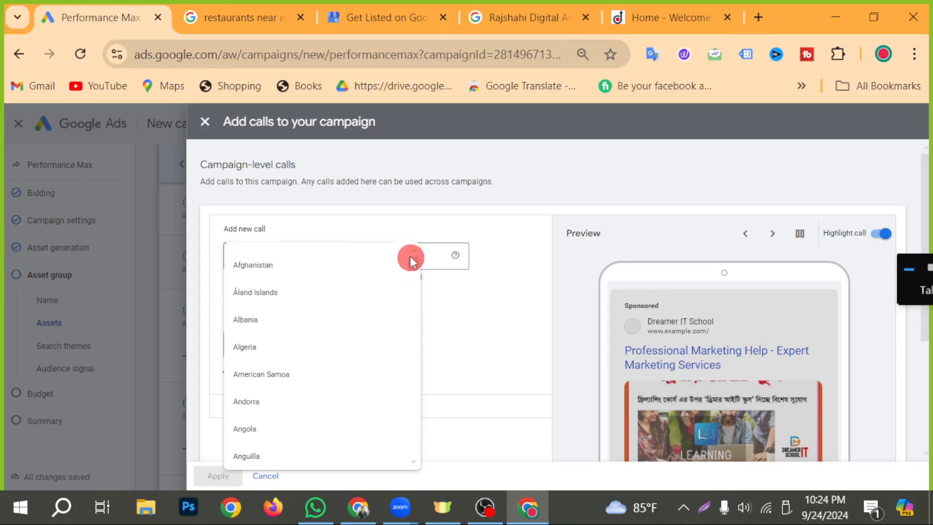
{"action": "scroll", "coordinate": [354, 350], "scroll_direction": "down", "scroll_amount": 9}
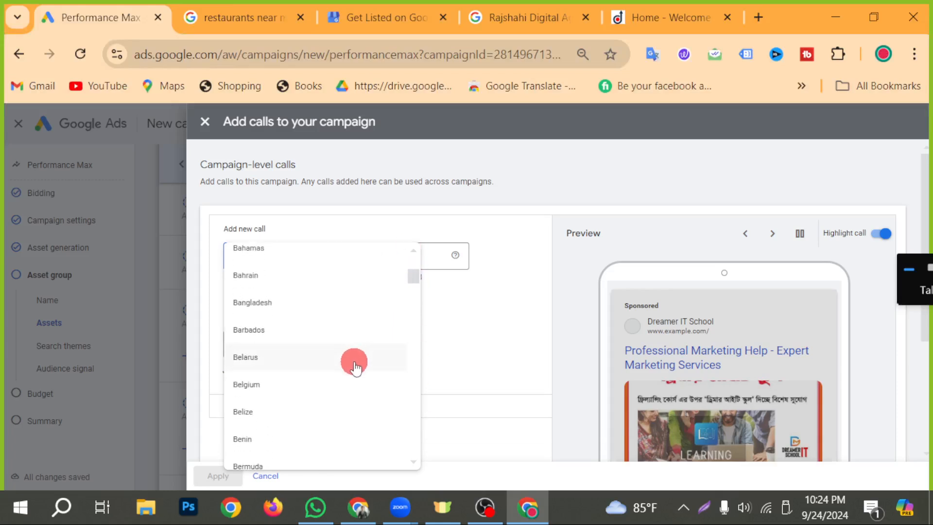
{"action": "left_click", "coordinate": [303, 312]}
{"action": "left_click", "coordinate": [386, 259]}
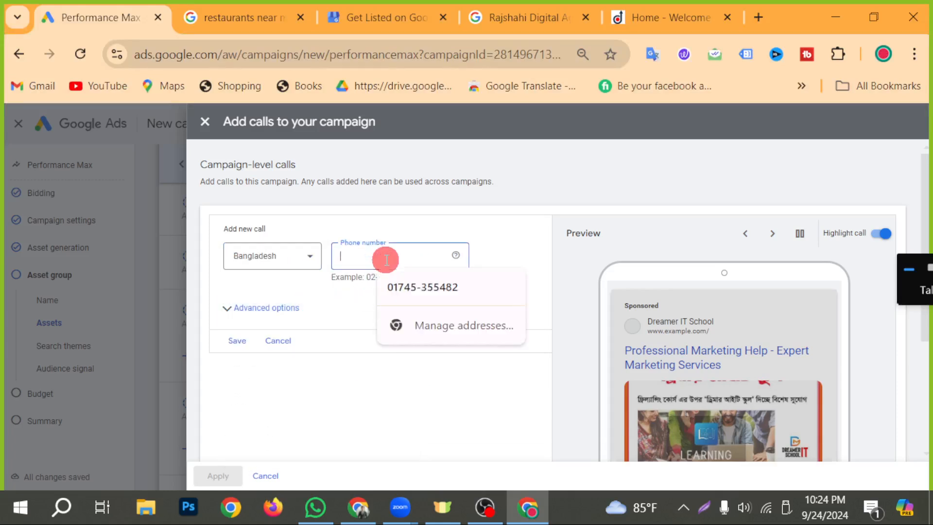
{"action": "left_click", "coordinate": [239, 343]}
{"action": "left_click", "coordinate": [375, 249]}
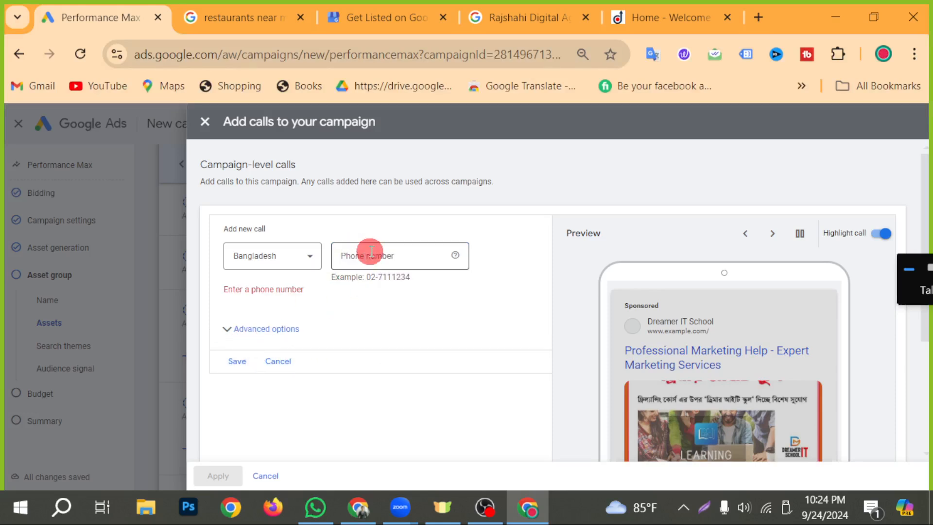
{"action": "left_click", "coordinate": [422, 287]}
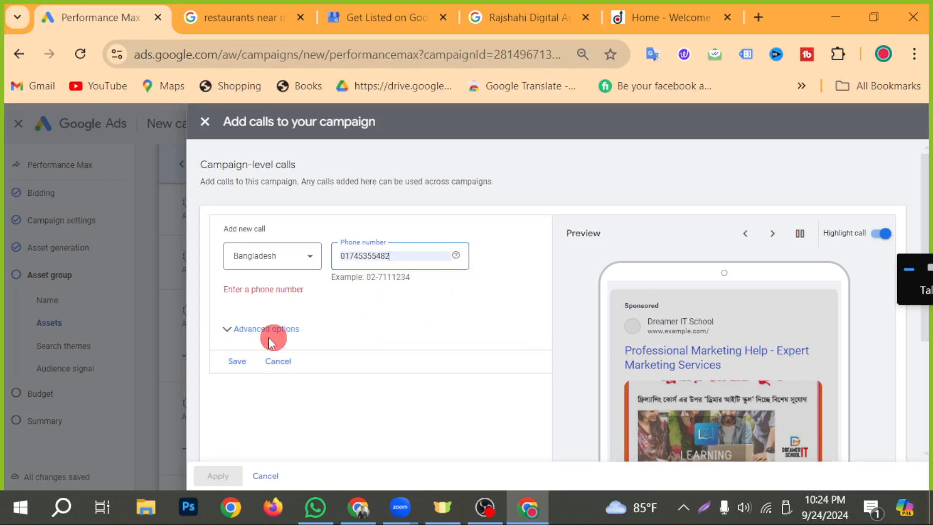
{"action": "left_click", "coordinate": [223, 364]}
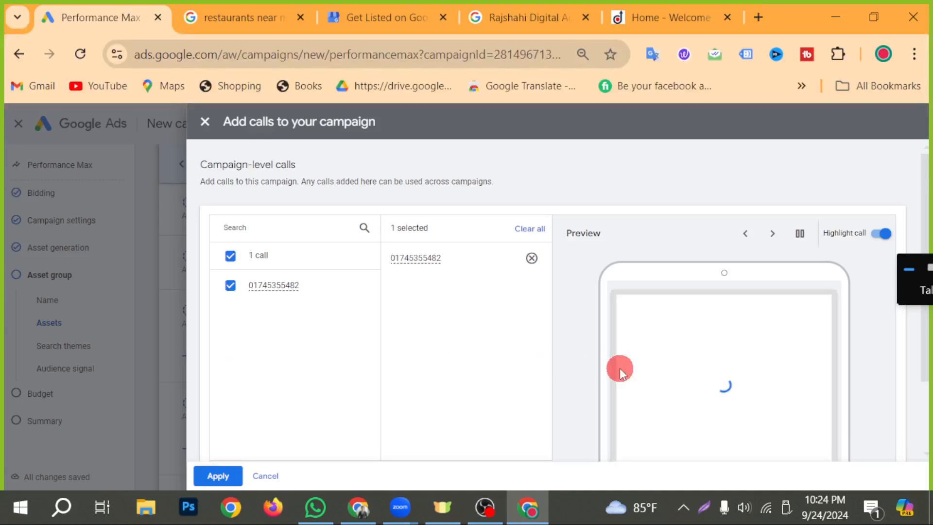
- Draw a red arrow to the call line in the ad preview on a screen capture, and discard the capture
{"action": "scroll", "coordinate": [778, 394], "scroll_direction": "down", "scroll_amount": 3}
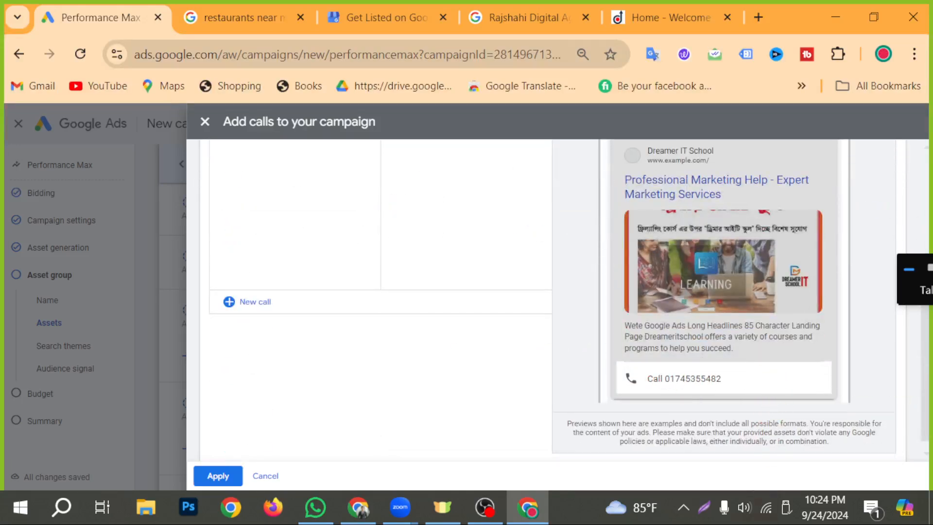
{"action": "left_click", "coordinate": [704, 507]}
{"action": "left_click", "coordinate": [729, 492]}
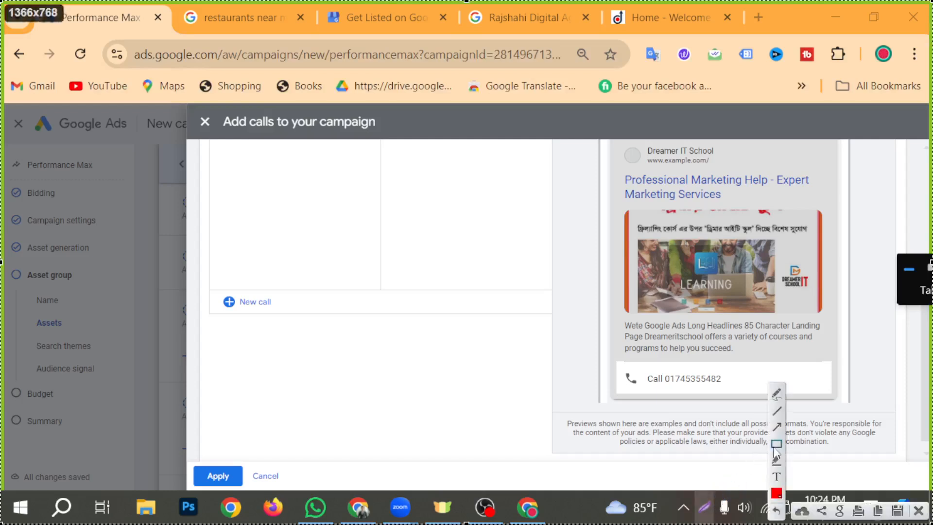
{"action": "left_click", "coordinate": [777, 427]}
{"action": "mouse_move", "coordinate": [465, 95]}
{"action": "left_mouse_down"}
{"action": "mouse_move", "coordinate": [493, 124]}
{"action": "mouse_move", "coordinate": [635, 376]}
{"action": "mouse_move", "coordinate": [653, 375]}
{"action": "left_mouse_up"}
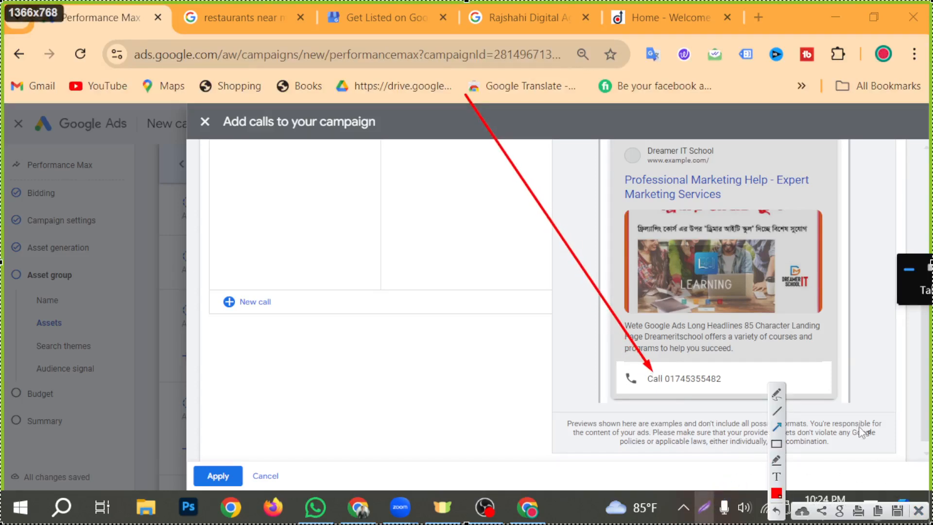
{"action": "left_click", "coordinate": [919, 511]}
- Apply the saved call to the campaign and review the asset group from Images through Sitelinks and Calls to Callouts
{"action": "left_click", "coordinate": [218, 476]}
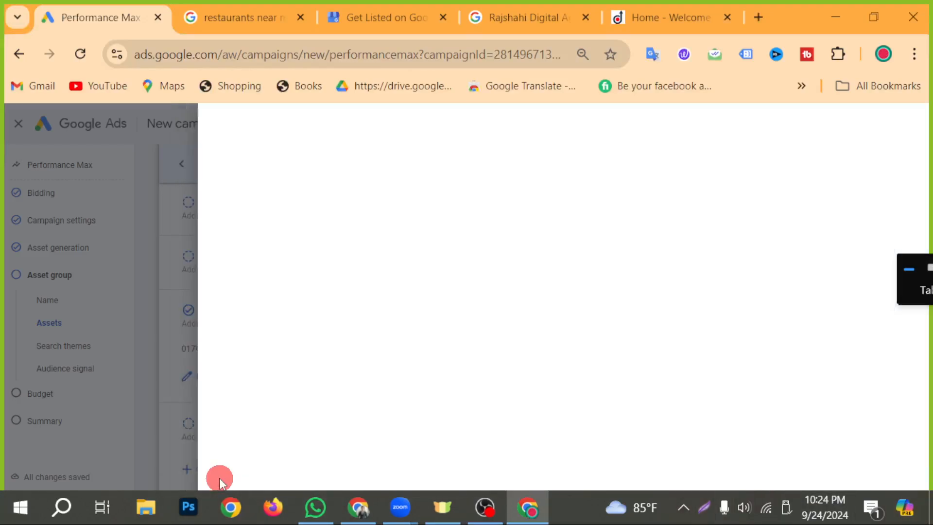
{"action": "scroll", "coordinate": [301, 311], "scroll_direction": "up", "scroll_amount": 10}
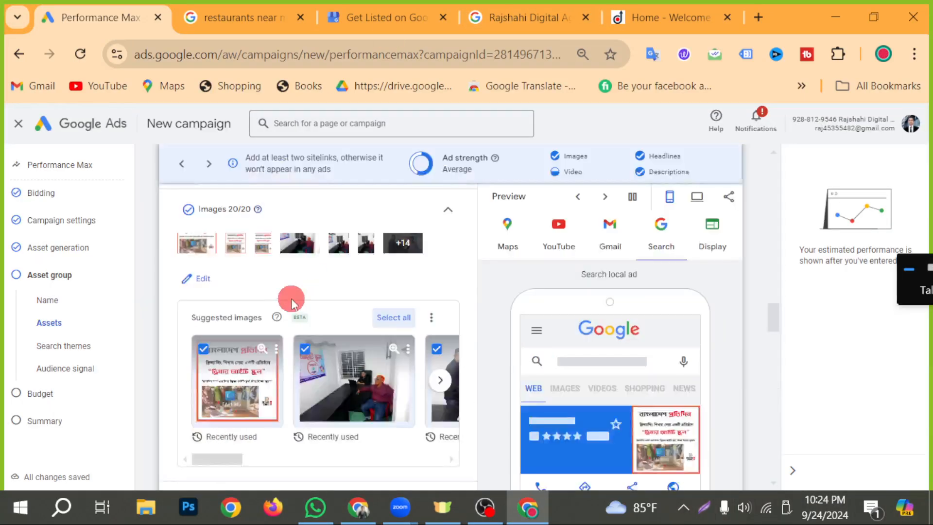
{"action": "scroll", "coordinate": [310, 308], "scroll_direction": "down", "scroll_amount": 5}
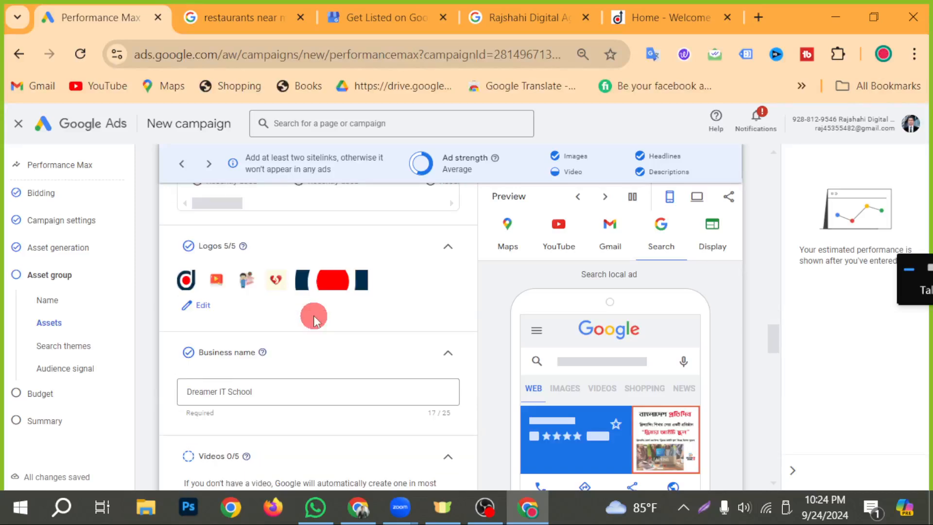
{"action": "scroll", "coordinate": [313, 316], "scroll_direction": "down", "scroll_amount": 6}
{"action": "scroll", "coordinate": [313, 318], "scroll_direction": "down", "scroll_amount": 3}
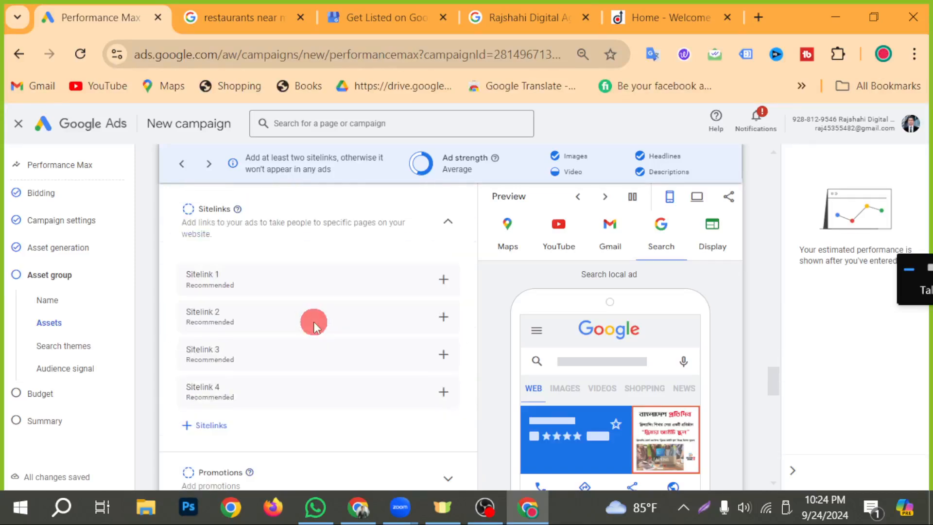
{"action": "scroll", "coordinate": [314, 322], "scroll_direction": "down", "scroll_amount": 5}
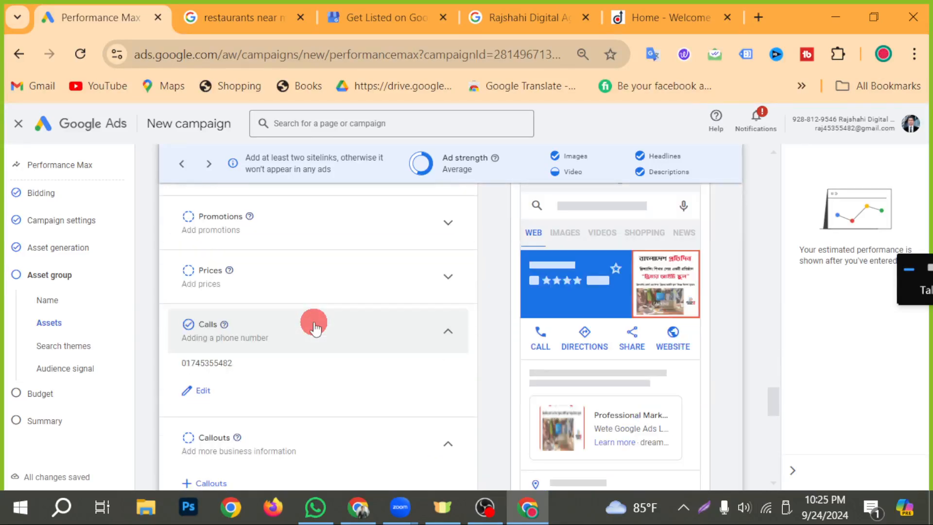
{"action": "scroll", "coordinate": [282, 360], "scroll_direction": "down", "scroll_amount": 2}
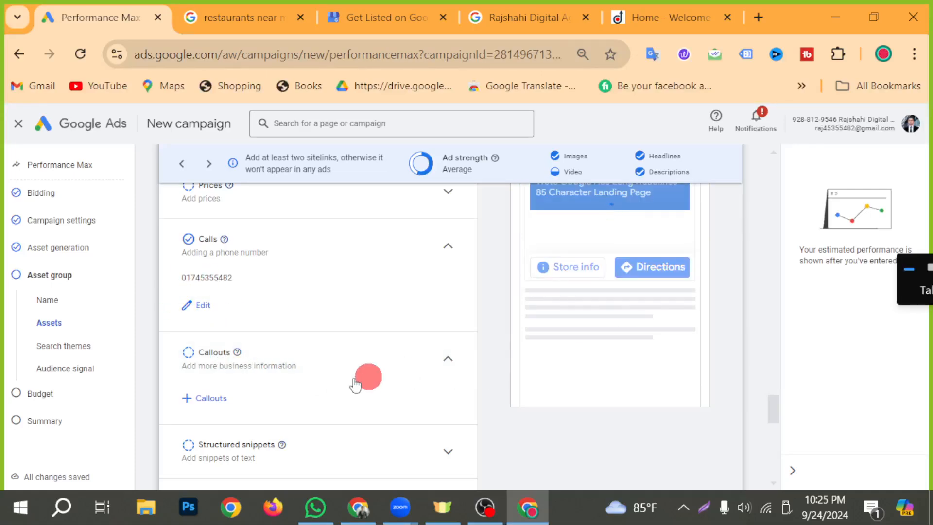
- Add the search themes "digital marketing course", "online course" and "graphic design course in bd" to the asset group's signals
{"action": "scroll", "coordinate": [294, 381], "scroll_direction": "down", "scroll_amount": 3}
{"action": "scroll", "coordinate": [294, 382], "scroll_direction": "down", "scroll_amount": 5}
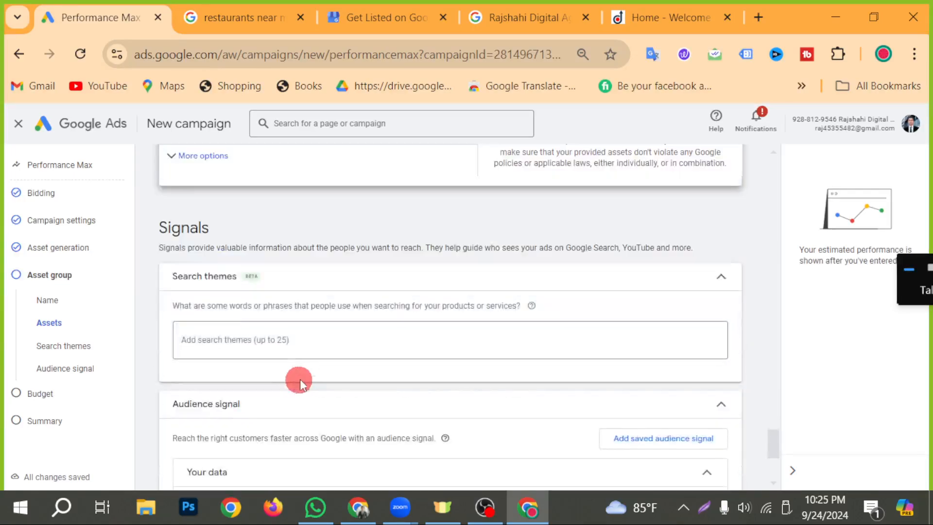
{"action": "scroll", "coordinate": [300, 379], "scroll_direction": "down", "scroll_amount": 2}
{"action": "left_click", "coordinate": [258, 270]}
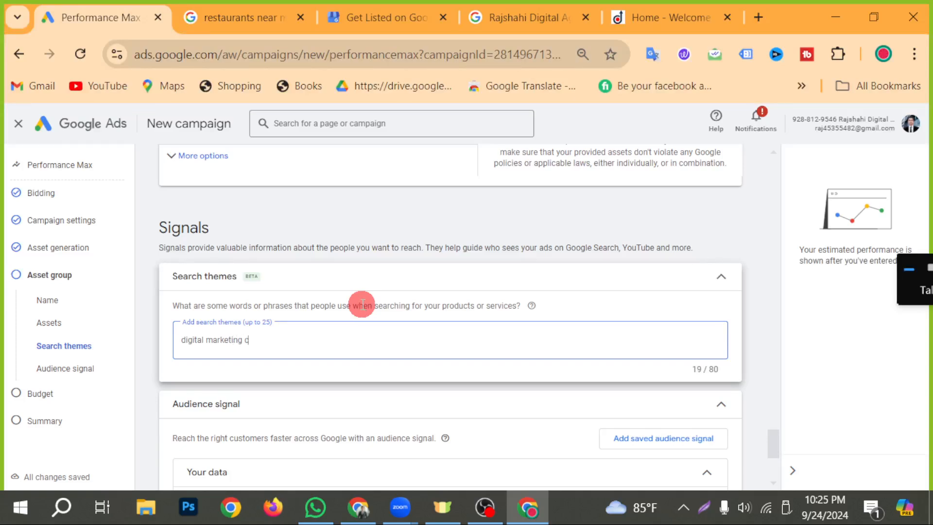
{"action": "key", "text": "Return"}
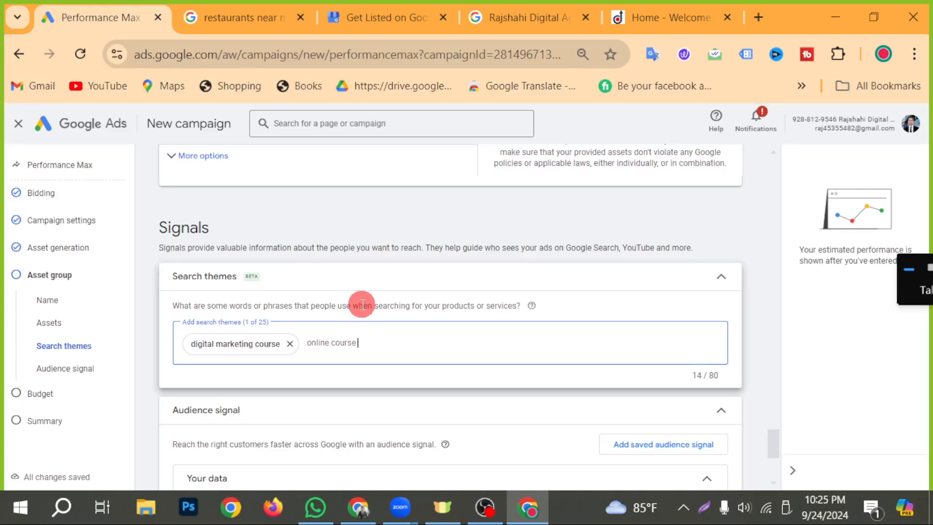
{"action": "key", "text": "Return"}
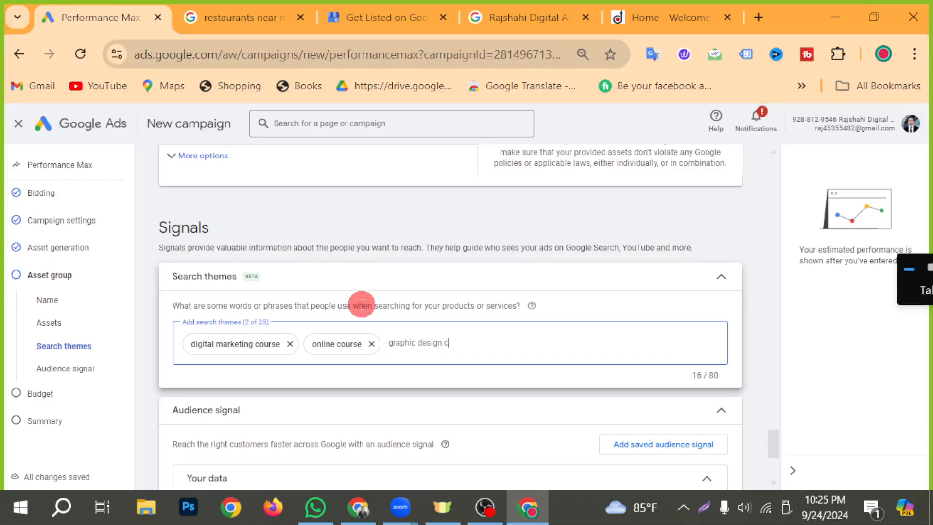
{"action": "type", "text": "d"}
{"action": "key", "text": "Return"}
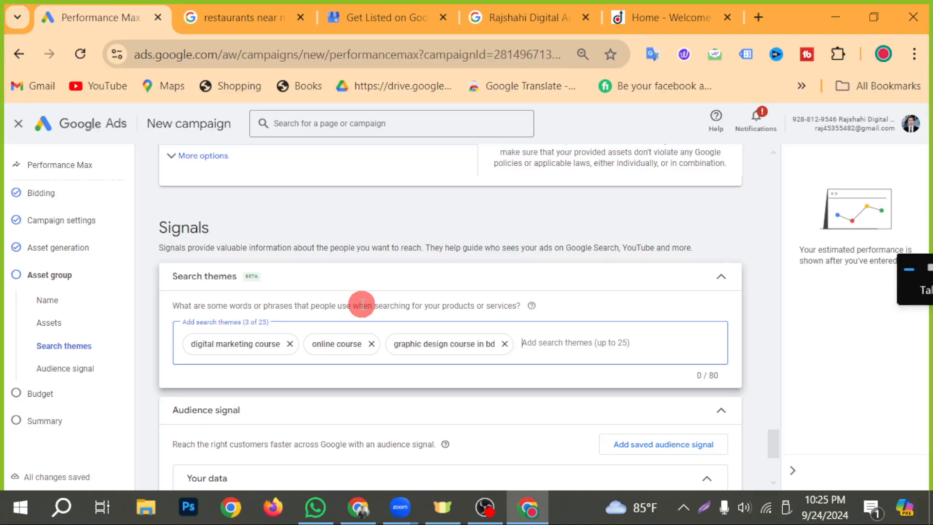
- Add Graduating Soon, Bachelor's Degree and Education Sector as interests and detailed demographics in the audience signal
{"action": "scroll", "coordinate": [360, 308], "scroll_direction": "down", "scroll_amount": 2}
{"action": "scroll", "coordinate": [419, 365], "scroll_direction": "down", "scroll_amount": 3}
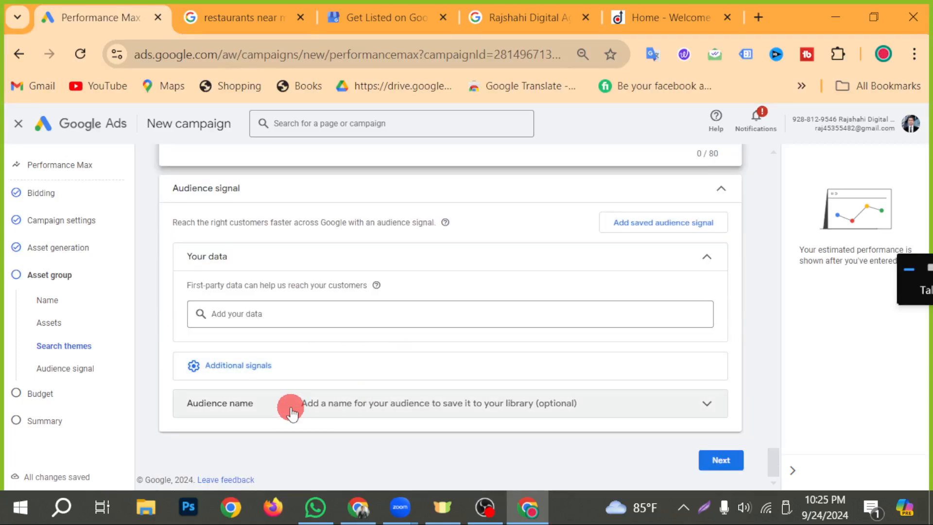
{"action": "left_click", "coordinate": [266, 375]}
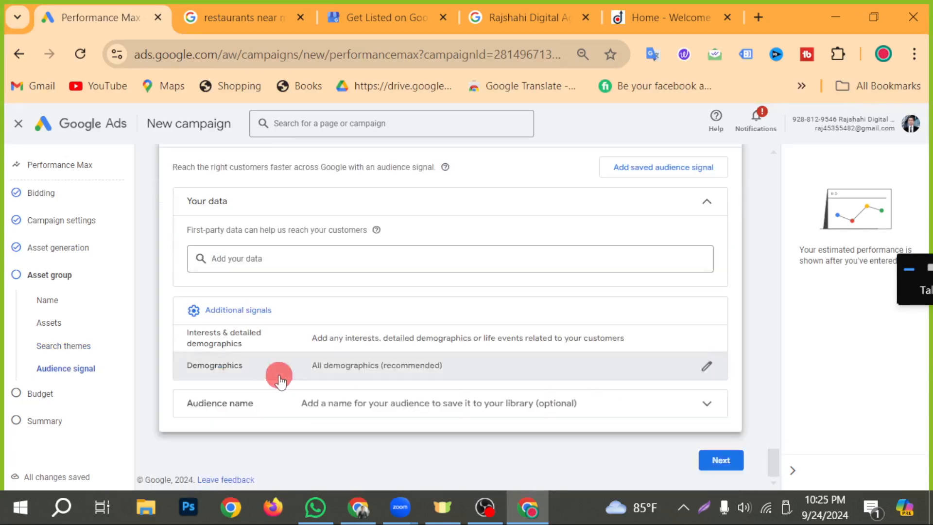
{"action": "left_click", "coordinate": [704, 332]}
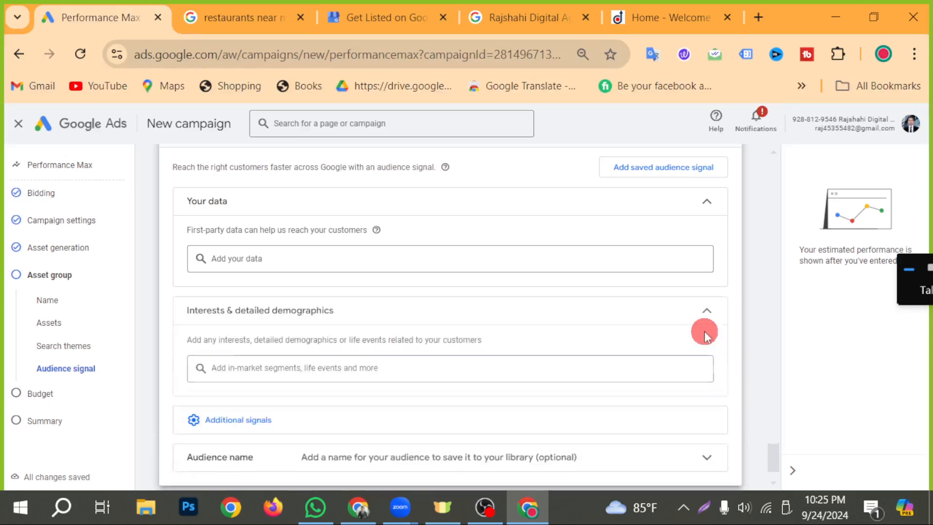
{"action": "left_click", "coordinate": [346, 367]}
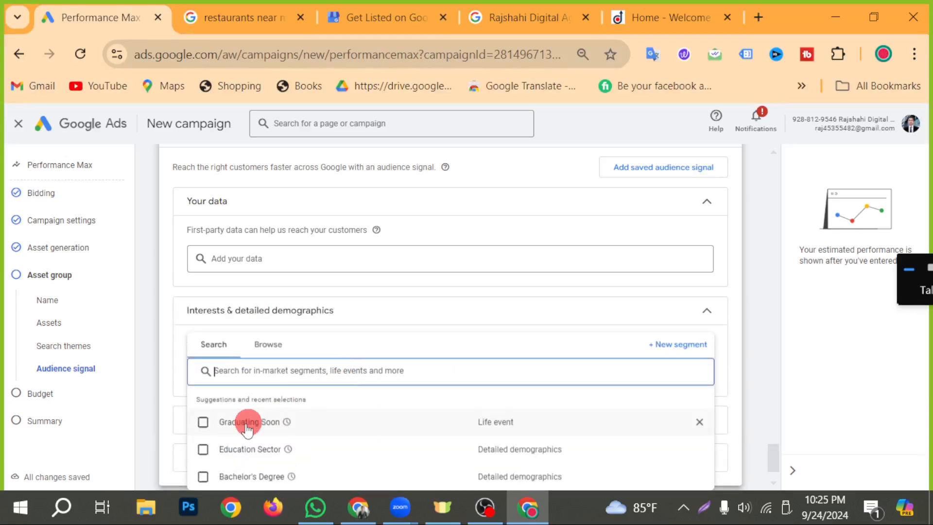
{"action": "left_click", "coordinate": [205, 423]}
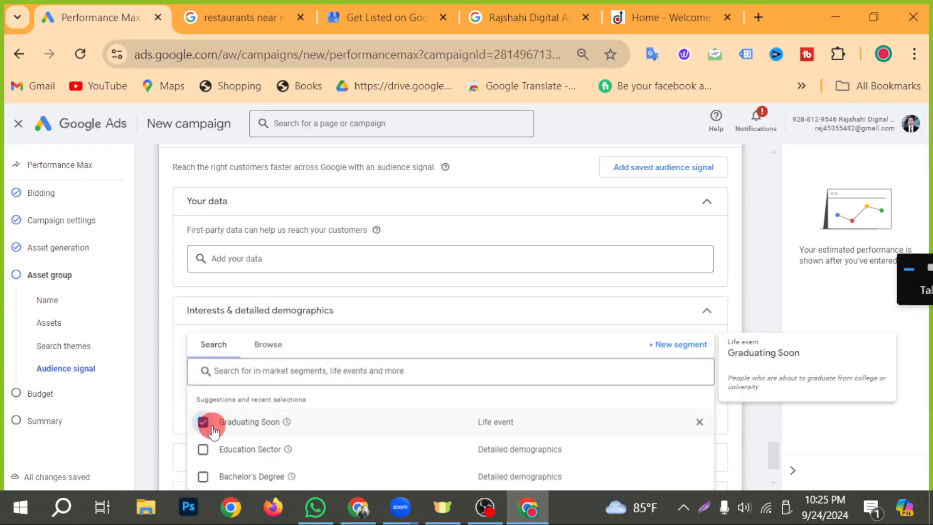
{"action": "left_click", "coordinate": [204, 477]}
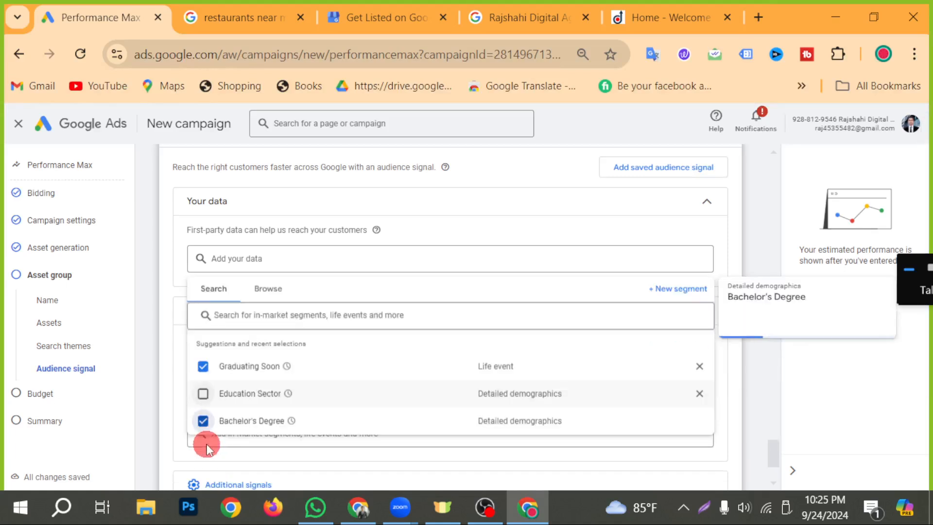
{"action": "left_click", "coordinate": [203, 450]}
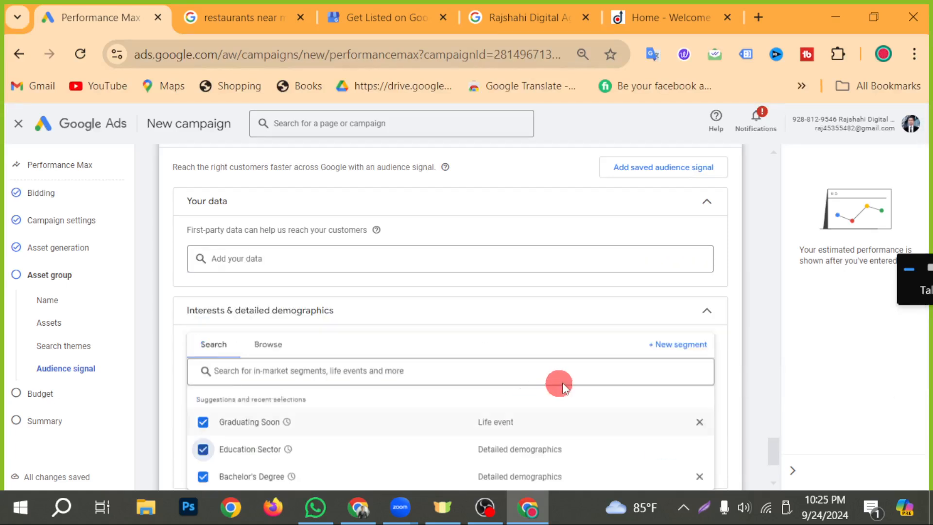
{"action": "left_click", "coordinate": [506, 304]}
{"action": "scroll", "coordinate": [566, 326], "scroll_direction": "down", "scroll_amount": 2}
{"action": "scroll", "coordinate": [569, 330], "scroll_direction": "down", "scroll_amount": 1}
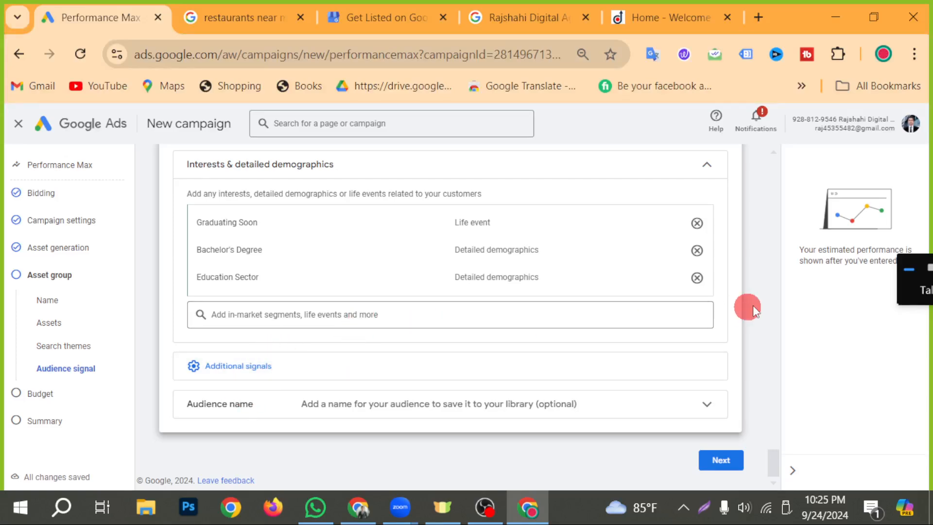
- Exclude unknown gender from the audience signal's demographics and set the upper age limit to 54
{"action": "scroll", "coordinate": [766, 307], "scroll_direction": "up", "scroll_amount": 6}
{"action": "scroll", "coordinate": [622, 342], "scroll_direction": "down", "scroll_amount": 3}
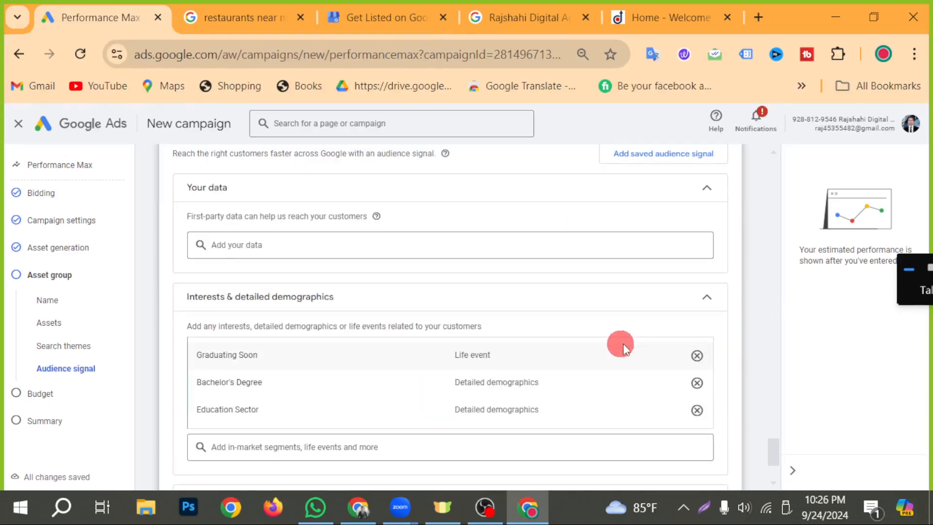
{"action": "scroll", "coordinate": [624, 342], "scroll_direction": "down", "scroll_amount": 3}
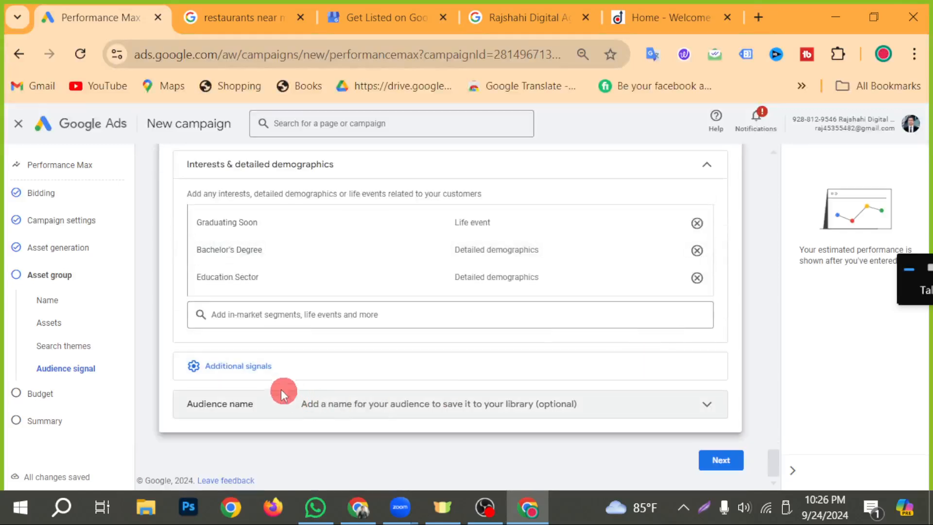
{"action": "left_click", "coordinate": [265, 368]}
{"action": "left_click", "coordinate": [372, 398]}
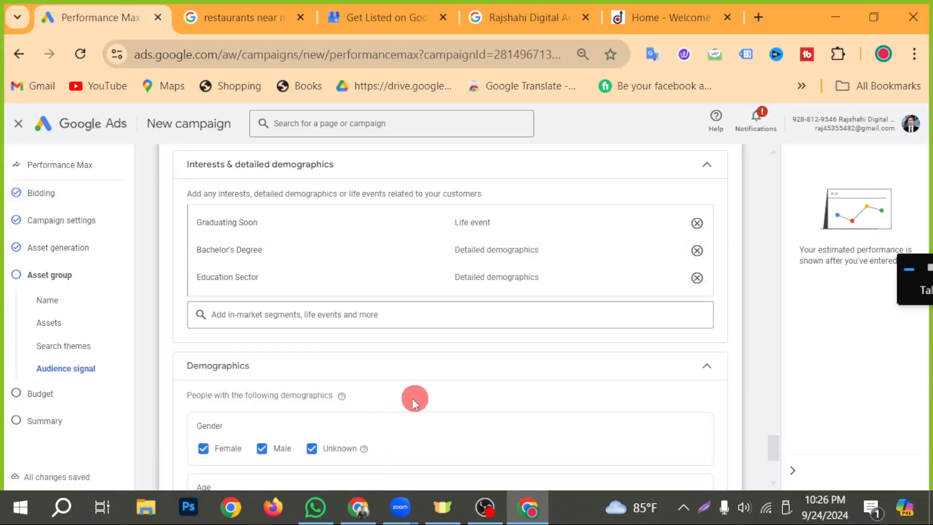
{"action": "scroll", "coordinate": [267, 375], "scroll_direction": "down", "scroll_amount": 2}
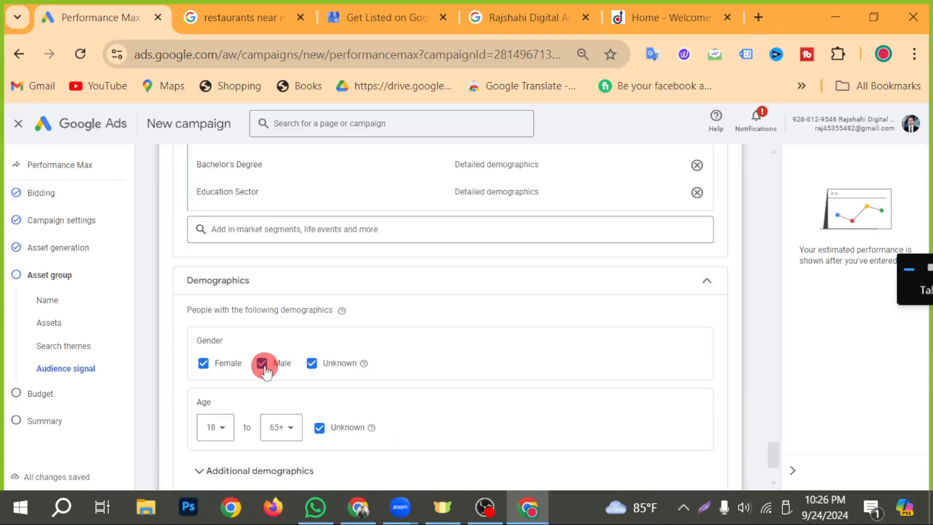
{"action": "left_click", "coordinate": [310, 366]}
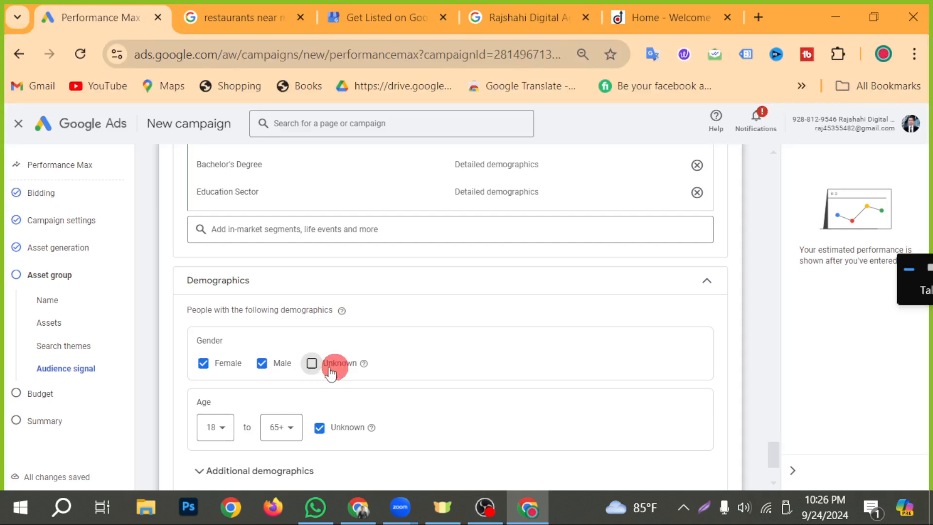
{"action": "left_click", "coordinate": [210, 430]}
{"action": "left_click", "coordinate": [270, 428]}
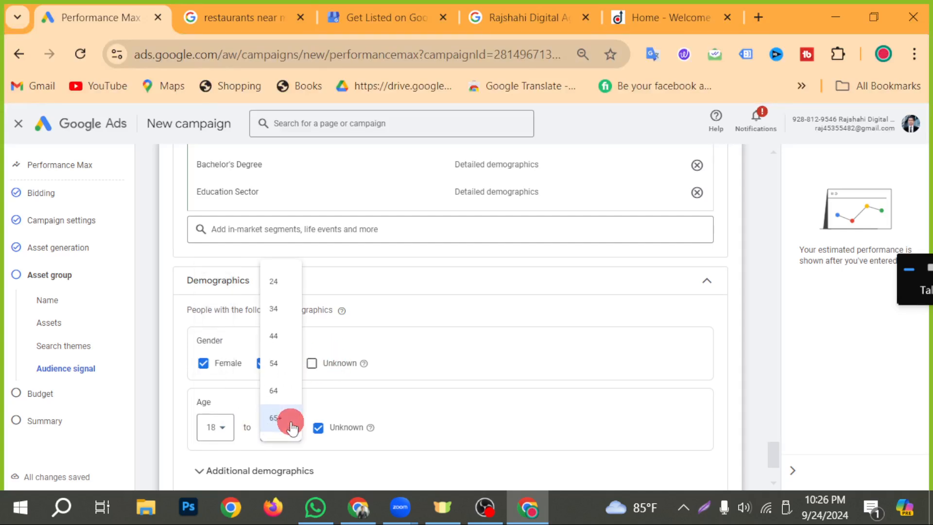
{"action": "left_click", "coordinate": [275, 364]}
{"action": "scroll", "coordinate": [441, 396], "scroll_direction": "down", "scroll_amount": 2}
{"action": "scroll", "coordinate": [630, 427], "scroll_direction": "down", "scroll_amount": 1}
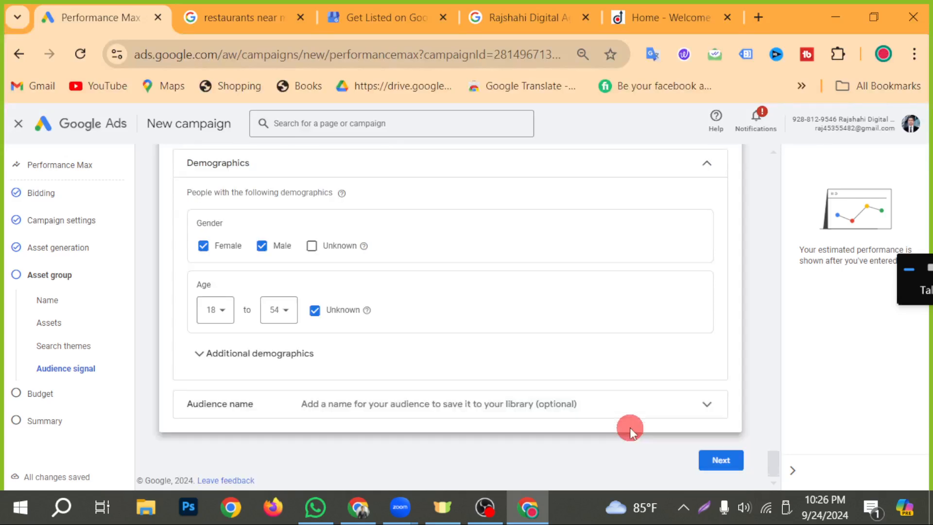
- Leave the optional audience name blank and continue to the campaign summary with an average daily budget of US$20
{"action": "left_click", "coordinate": [485, 417]}
{"action": "scroll", "coordinate": [500, 423], "scroll_direction": "down", "scroll_amount": 2}
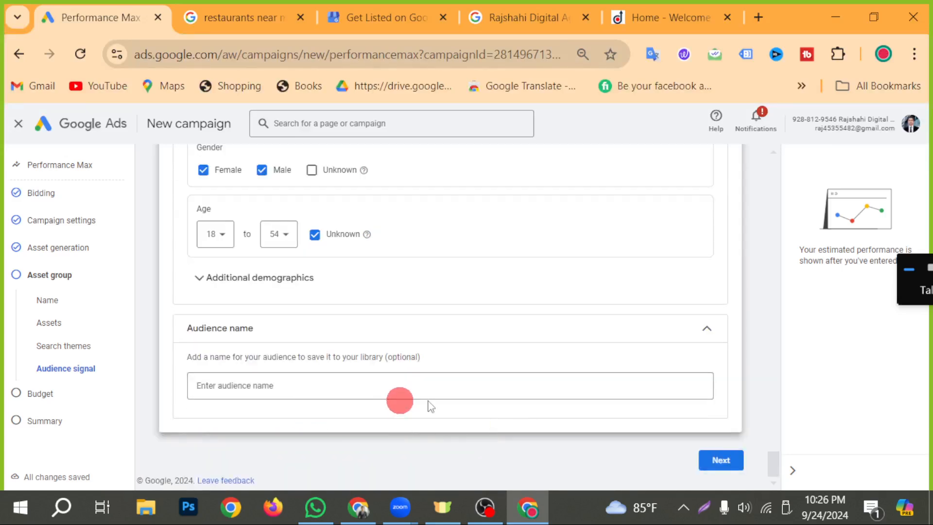
{"action": "left_click", "coordinate": [678, 342]}
{"action": "left_click", "coordinate": [720, 460]}
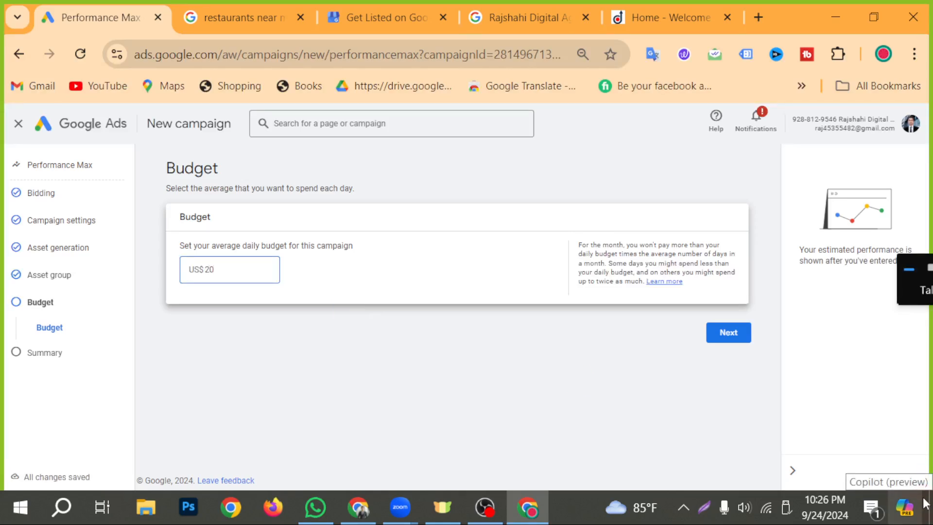
{"action": "left_click", "coordinate": [749, 340]}
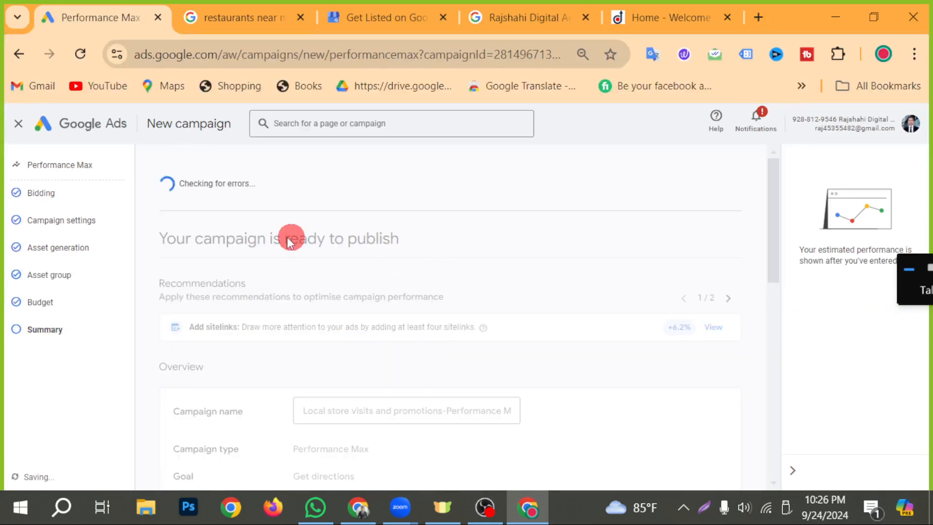
- Dismiss the identity confirmation request and look over the campaign summary down to the budget
{"action": "scroll", "coordinate": [208, 274], "scroll_direction": "down", "scroll_amount": 10}
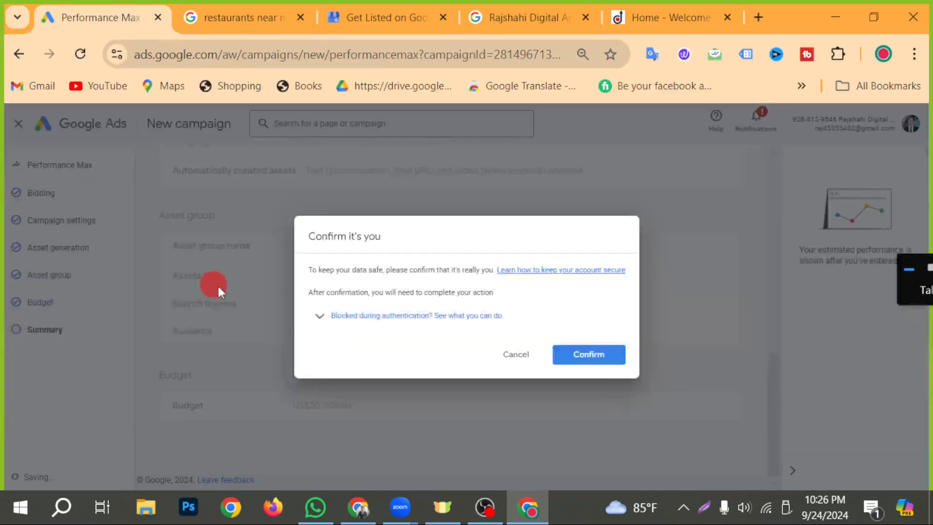
{"action": "left_click", "coordinate": [493, 356]}
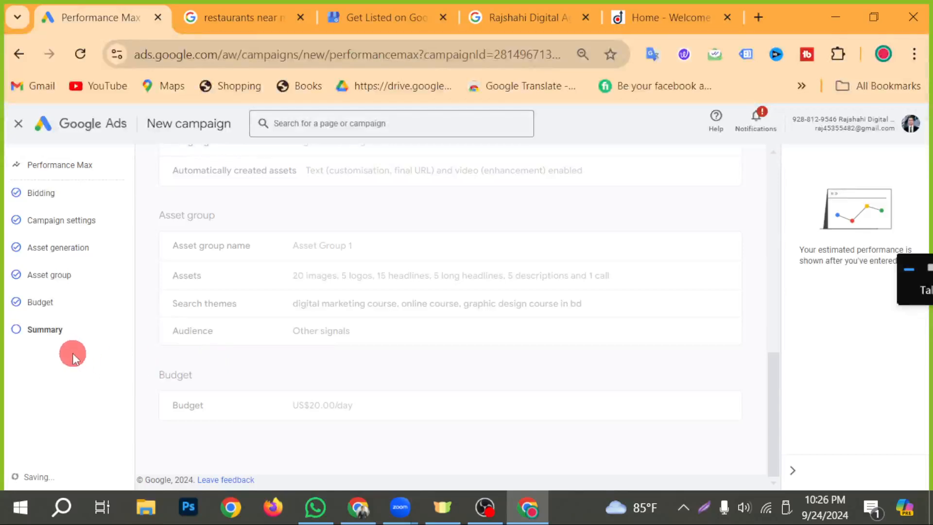
{"action": "scroll", "coordinate": [154, 305], "scroll_direction": "up", "scroll_amount": 10}
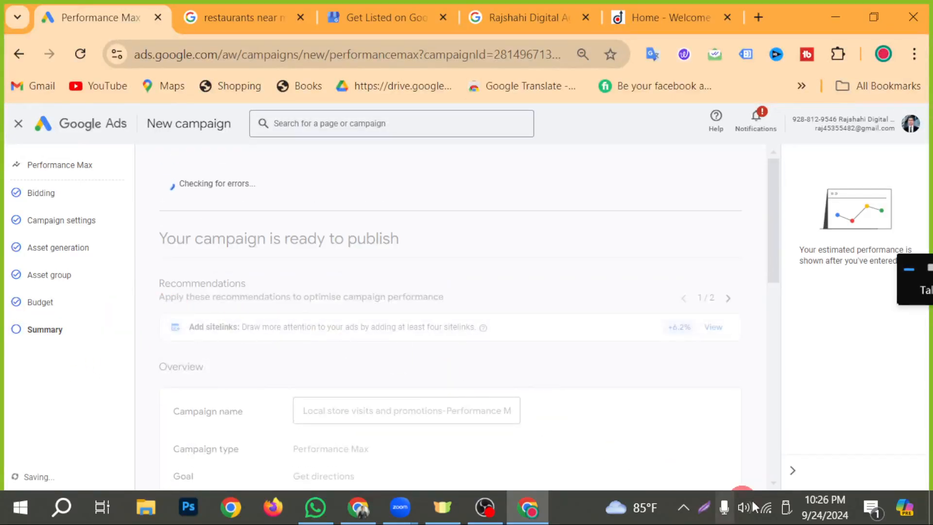
- Switch to the Zoom meeting controls, mute all current and new participants, and close the participants list
{"action": "left_click", "coordinate": [229, 34]}
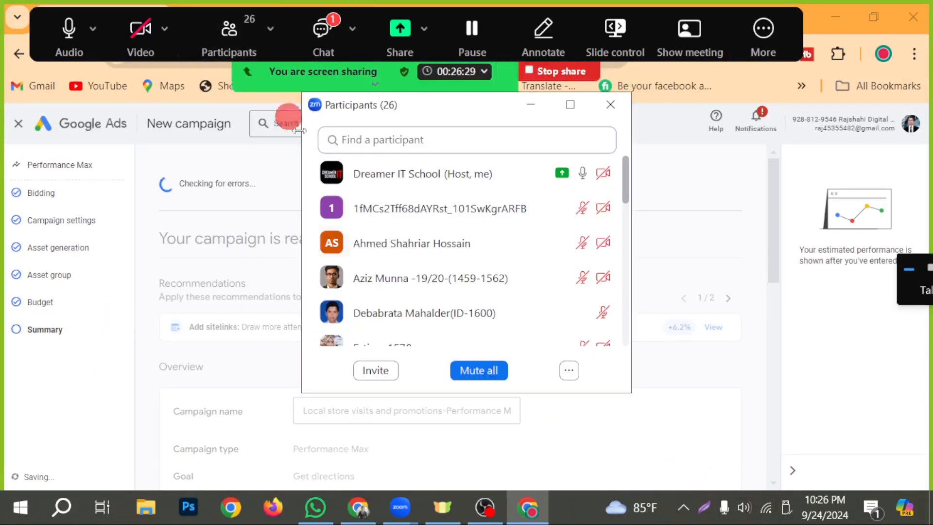
{"action": "left_click", "coordinate": [477, 371]}
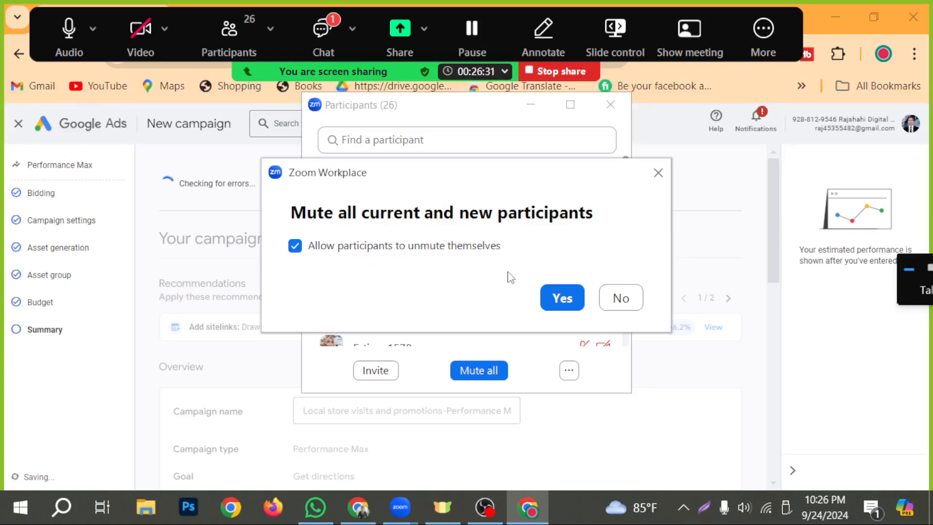
{"action": "left_click", "coordinate": [553, 298]}
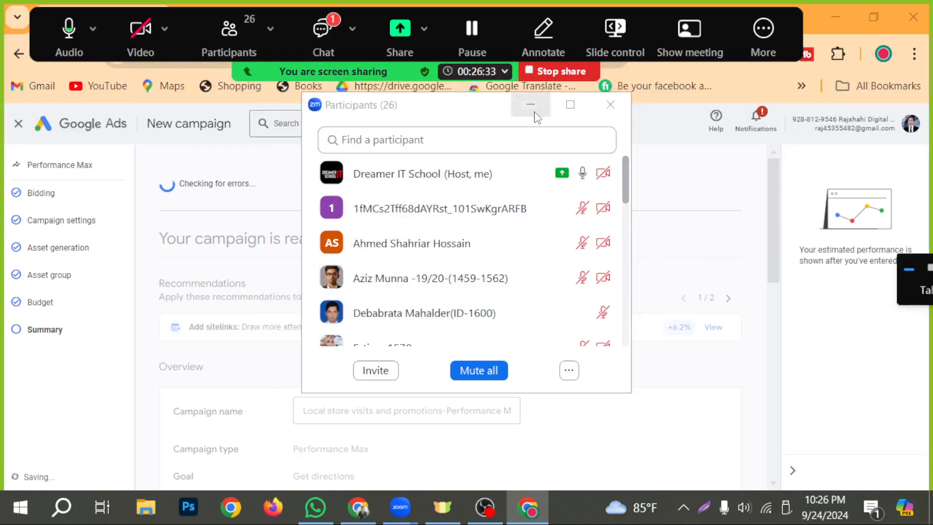
{"action": "left_click", "coordinate": [649, 257]}
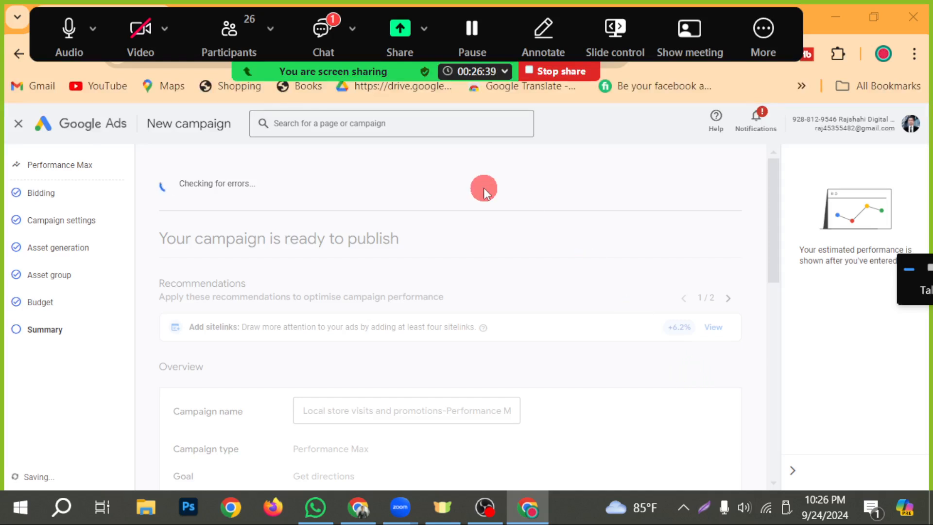
{"action": "left_click_drag", "start_coordinate": [402, 46], "coordinate": [425, 359]}
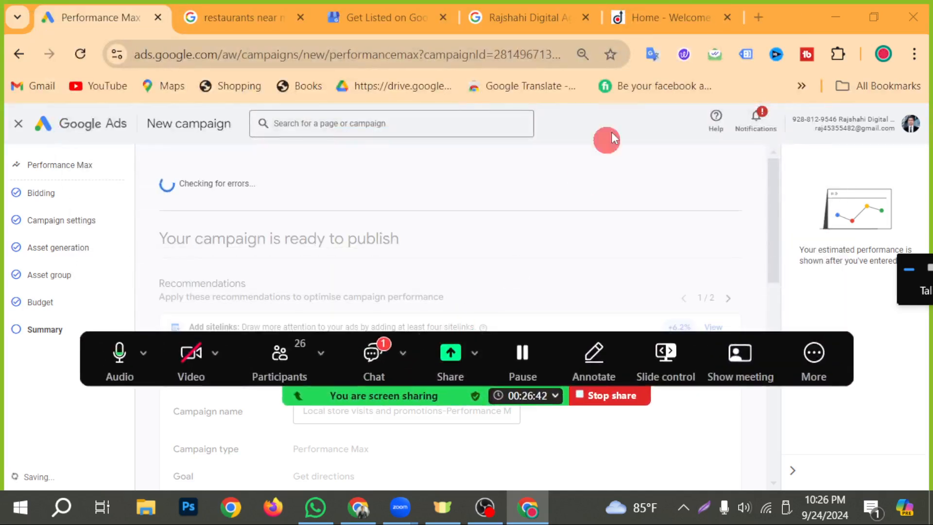
- Open the Rajshahi Digital Agency Business Profile from Google's apps in a new browser tab and look over its management options
{"action": "left_click", "coordinate": [757, 18]}
{"action": "left_click", "coordinate": [861, 142]}
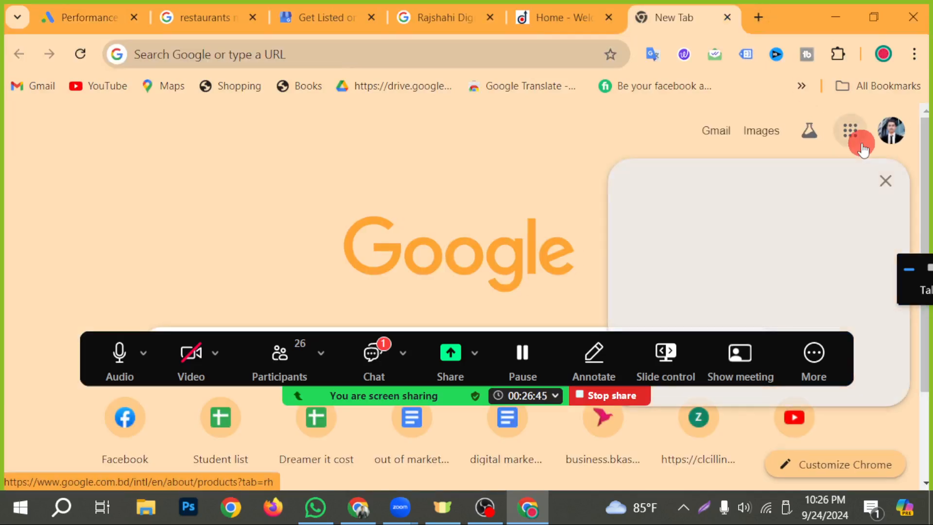
{"action": "left_click", "coordinate": [849, 238]}
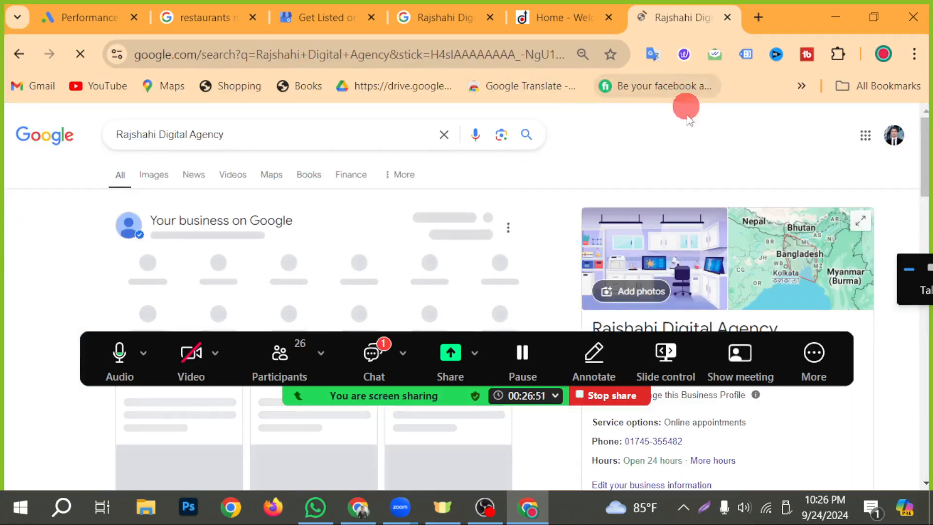
{"action": "left_click_drag", "start_coordinate": [404, 360], "coordinate": [410, 459]}
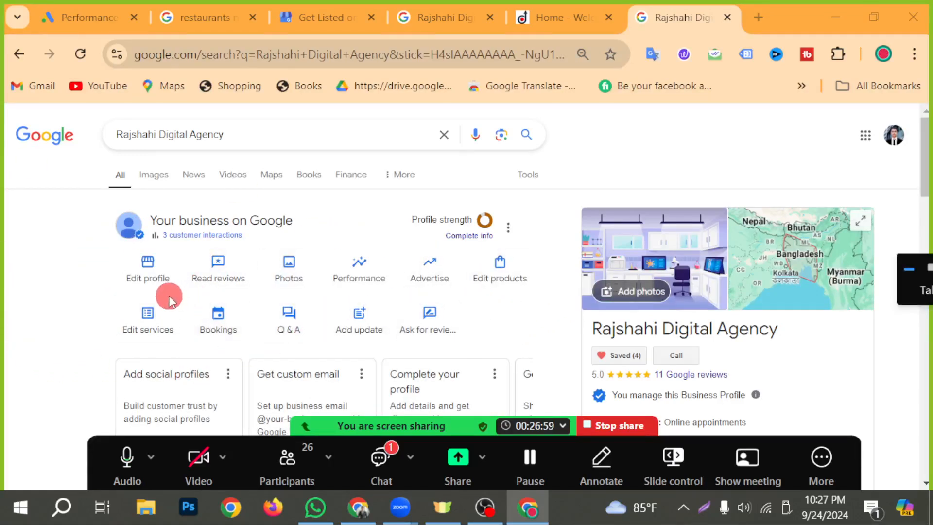
{"action": "scroll", "coordinate": [525, 233], "scroll_direction": "down", "scroll_amount": 2}
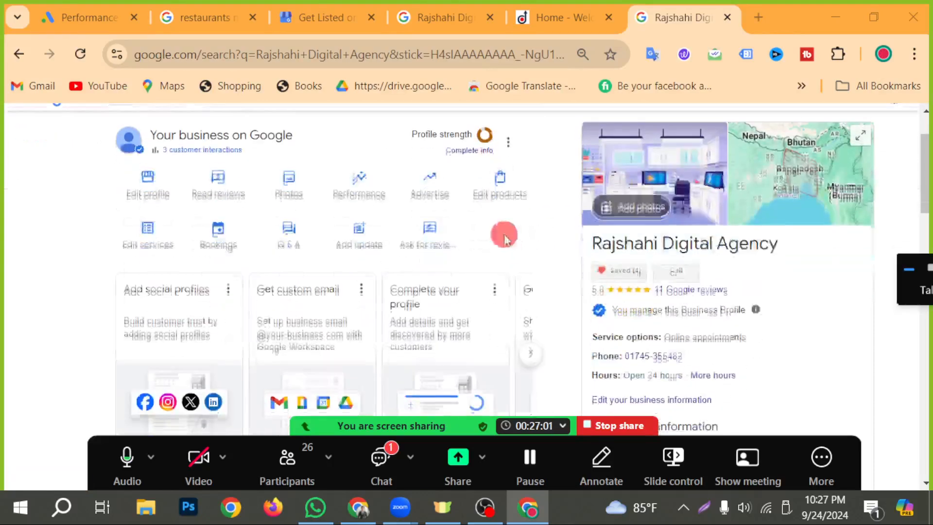
- Open the Business Profile's People and access settings, view the Owner and Manager roles for adding a person, and close without inviting anyone
{"action": "scroll", "coordinate": [749, 187], "scroll_direction": "up", "scroll_amount": 2}
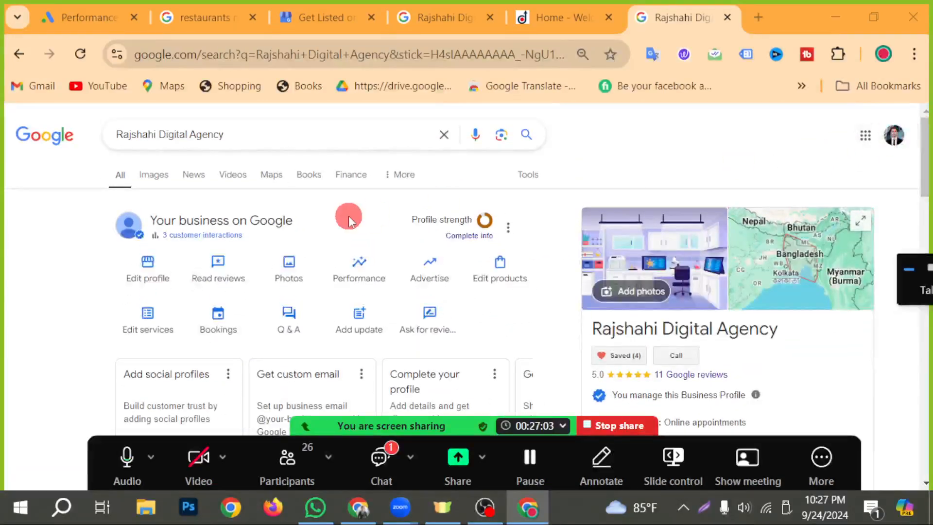
{"action": "scroll", "coordinate": [349, 216], "scroll_direction": "down", "scroll_amount": 3}
{"action": "scroll", "coordinate": [349, 216], "scroll_direction": "down", "scroll_amount": 2}
{"action": "scroll", "coordinate": [344, 239], "scroll_direction": "up", "scroll_amount": 5}
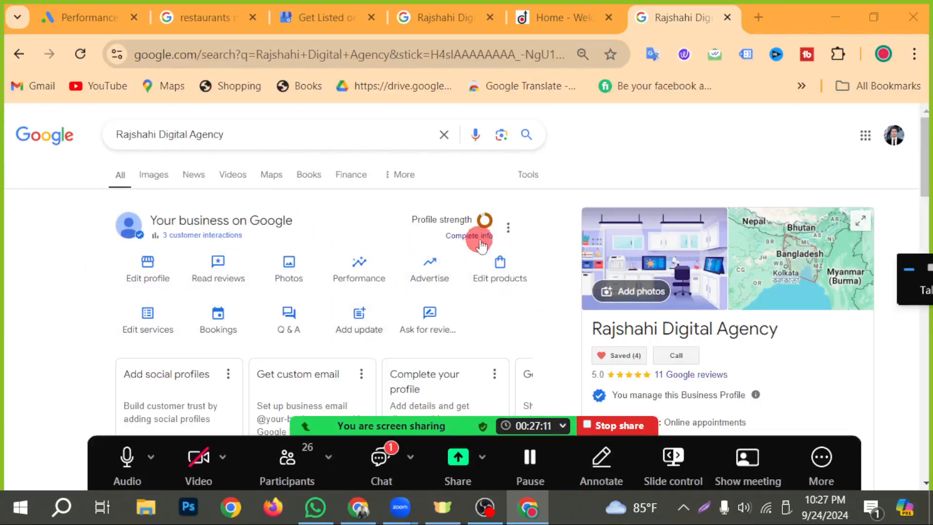
{"action": "left_click", "coordinate": [506, 226]}
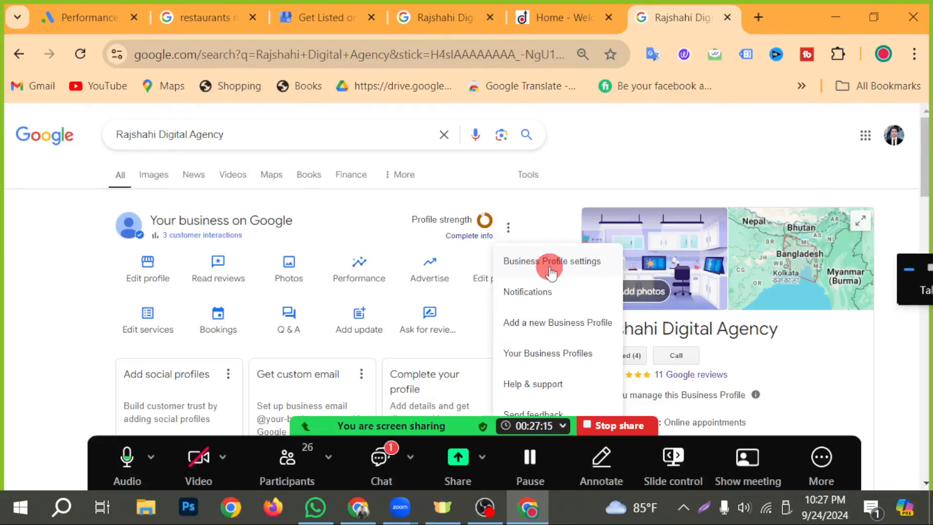
{"action": "left_click", "coordinate": [526, 267]}
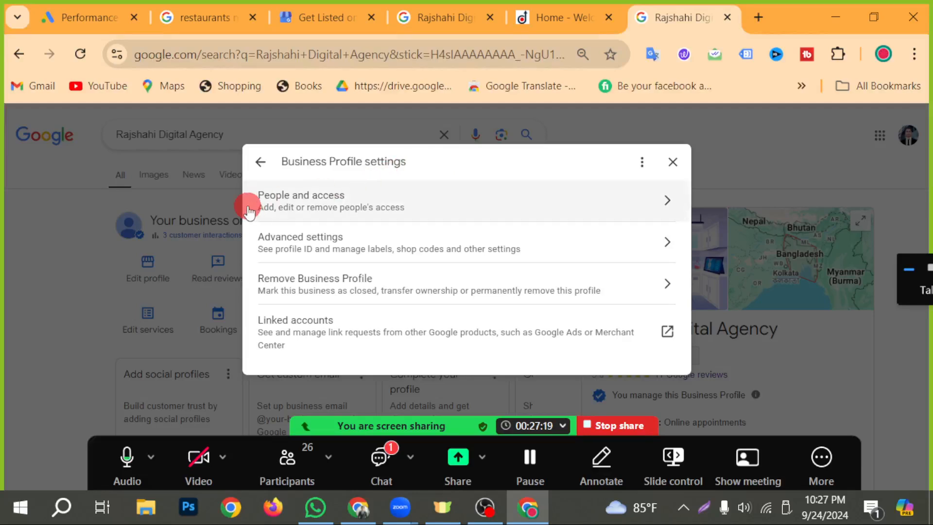
{"action": "left_click", "coordinate": [654, 208]}
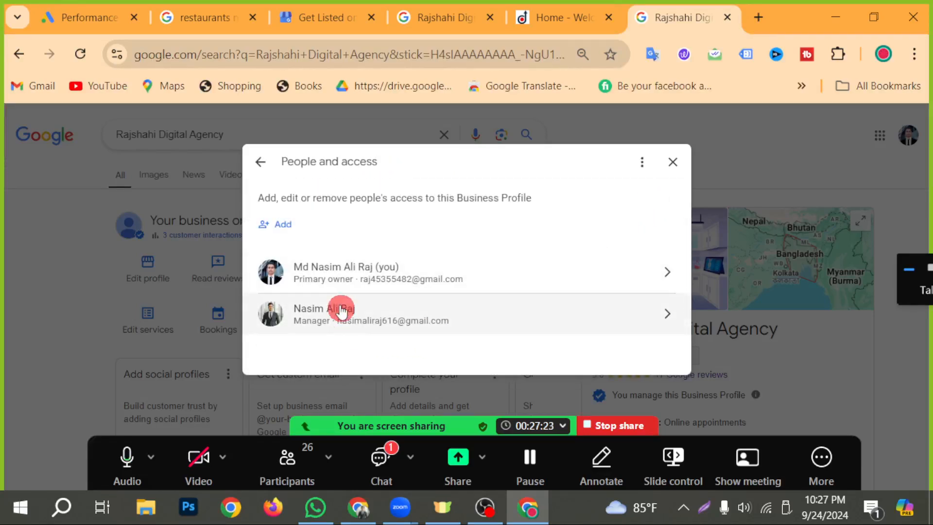
{"action": "left_click", "coordinate": [267, 227]}
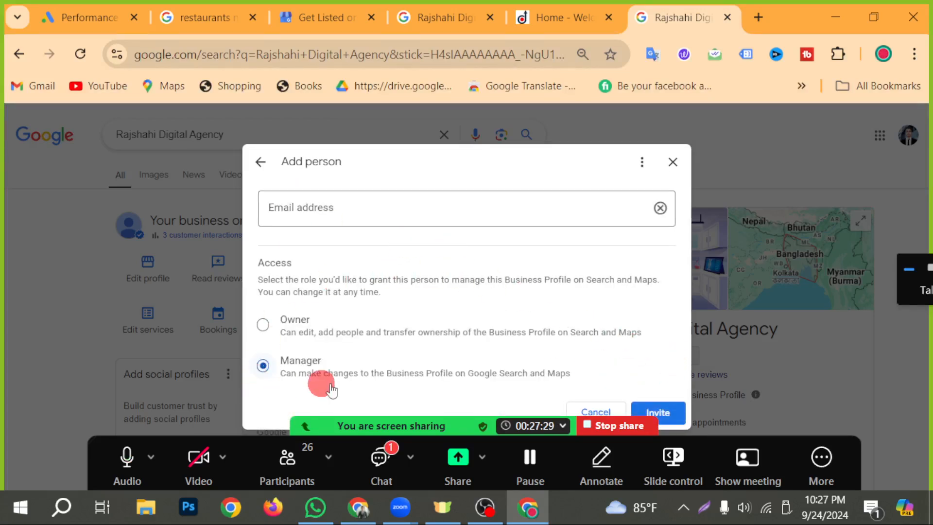
{"action": "left_click", "coordinate": [674, 162]}
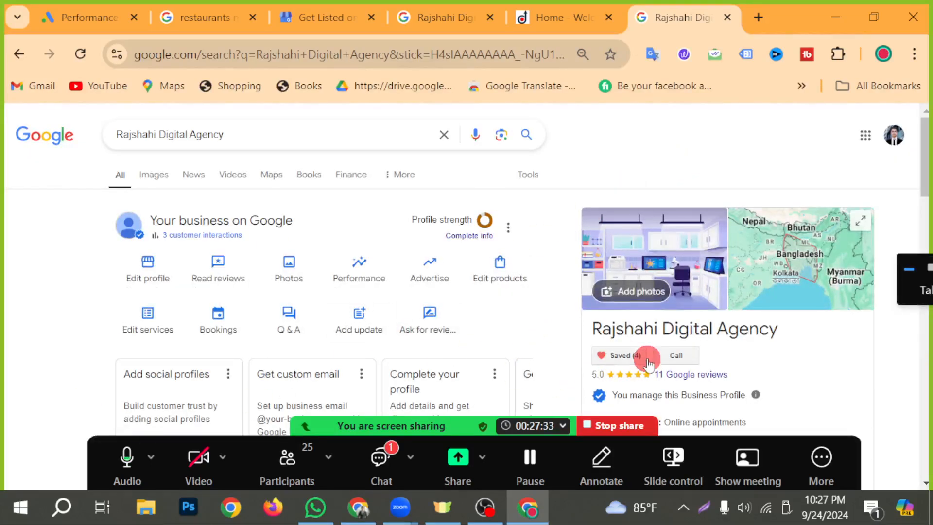
- Examine the Rajshahi Digital Agency search results, business details and additional profile options, moving the Zoom meeting controls as needed
{"action": "scroll", "coordinate": [702, 344], "scroll_direction": "down", "scroll_amount": 2}
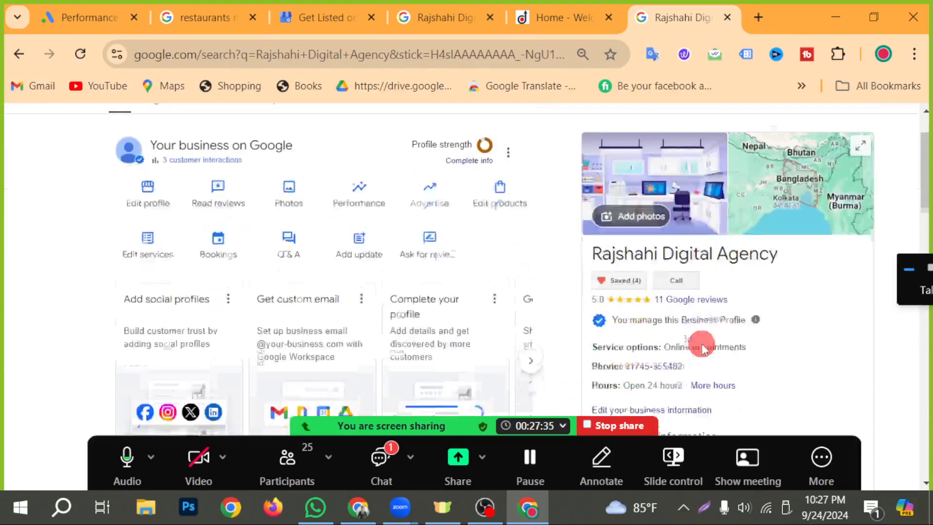
{"action": "scroll", "coordinate": [722, 322], "scroll_direction": "up", "scroll_amount": 3}
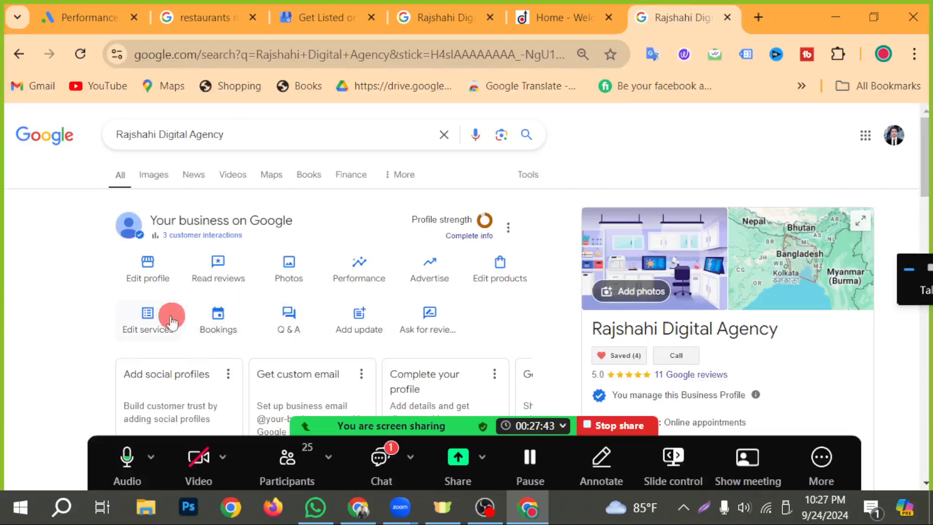
{"action": "scroll", "coordinate": [171, 317], "scroll_direction": "down", "scroll_amount": 5}
{"action": "scroll", "coordinate": [171, 317], "scroll_direction": "down", "scroll_amount": 10}
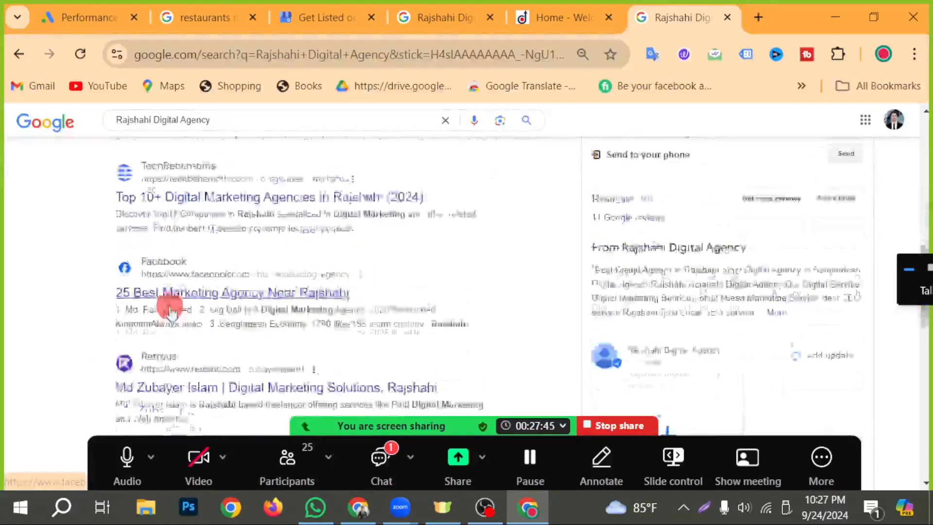
{"action": "scroll", "coordinate": [160, 292], "scroll_direction": "up", "scroll_amount": 8}
{"action": "scroll", "coordinate": [160, 291], "scroll_direction": "up", "scroll_amount": 5}
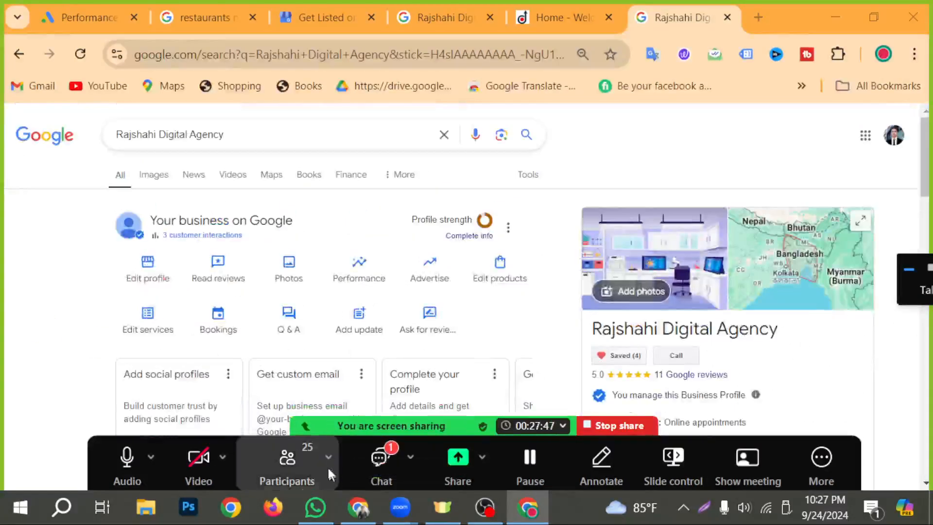
{"action": "left_click_drag", "start_coordinate": [328, 466], "coordinate": [283, 382]}
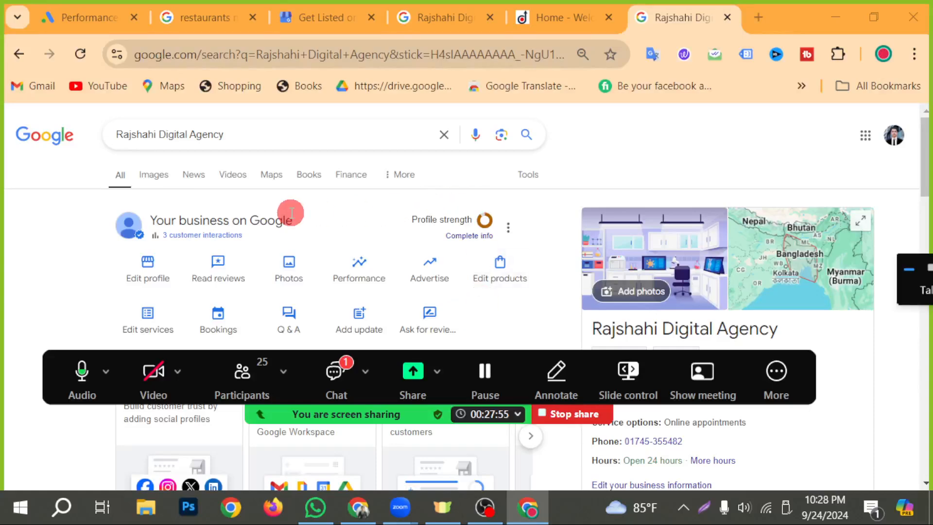
{"action": "scroll", "coordinate": [348, 228], "scroll_direction": "down", "scroll_amount": 15}
{"action": "scroll", "coordinate": [292, 214], "scroll_direction": "up", "scroll_amount": 8}
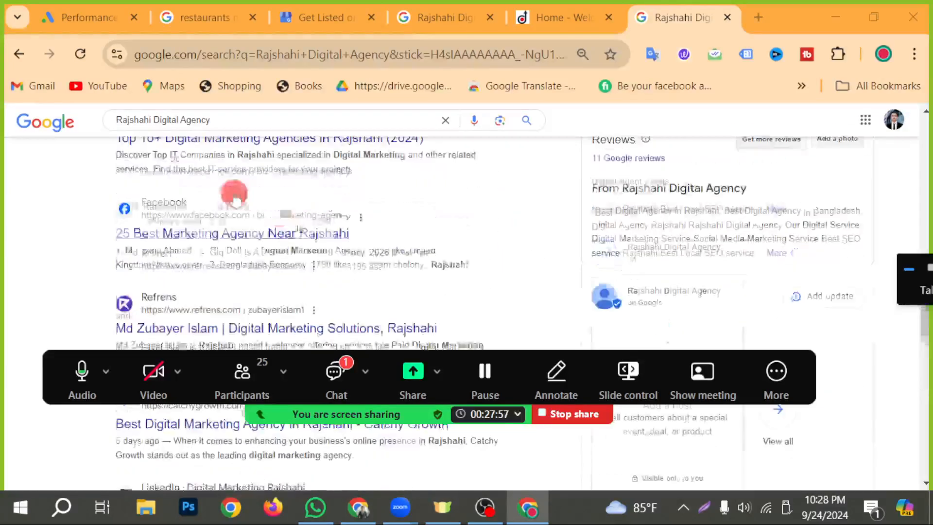
{"action": "scroll", "coordinate": [346, 173], "scroll_direction": "up", "scroll_amount": 8}
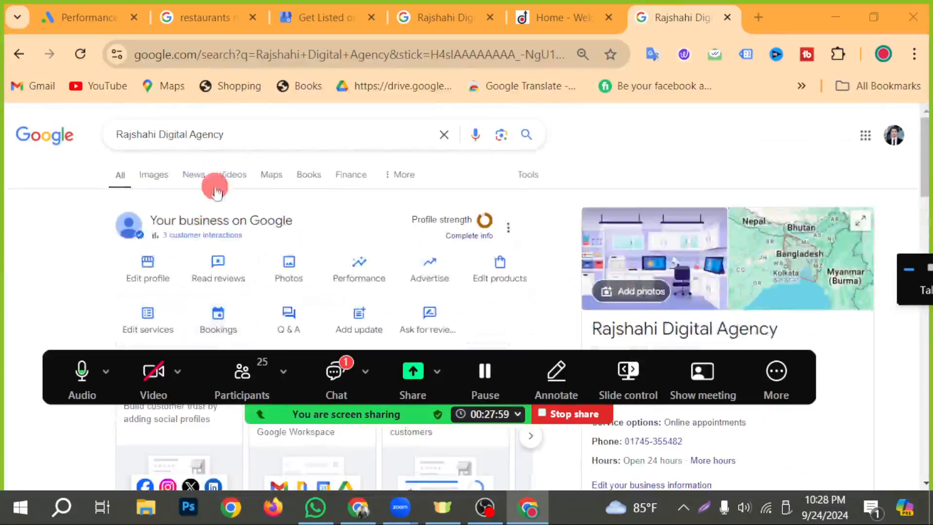
{"action": "left_click", "coordinate": [266, 141]}
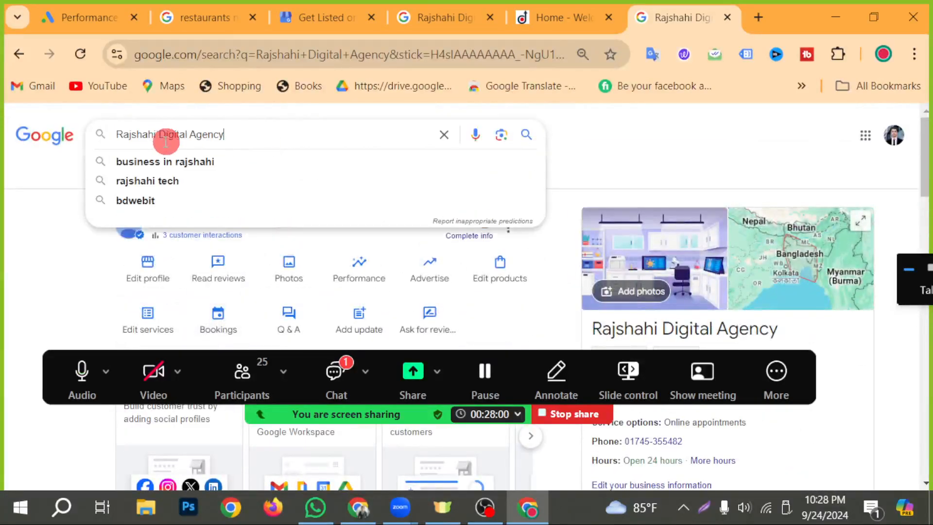
{"action": "left_click", "coordinate": [2, 262]}
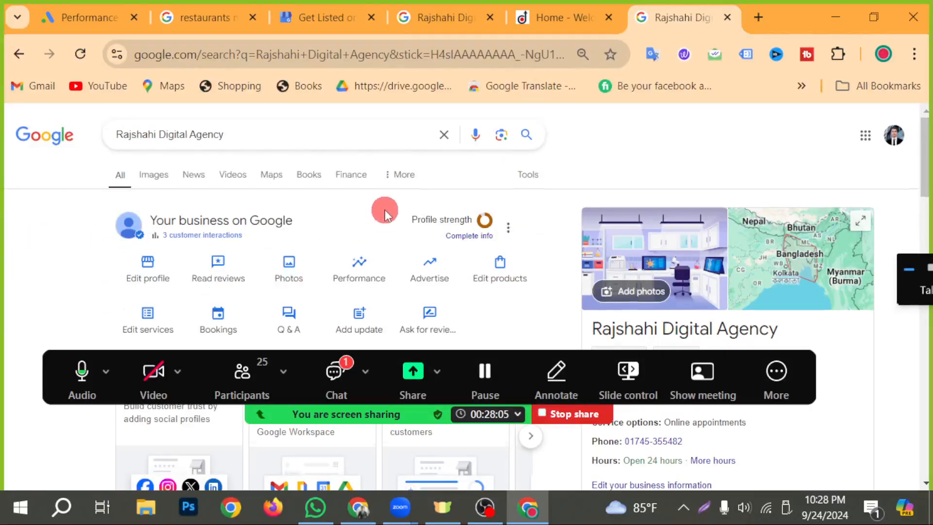
{"action": "scroll", "coordinate": [383, 208], "scroll_direction": "down", "scroll_amount": 3}
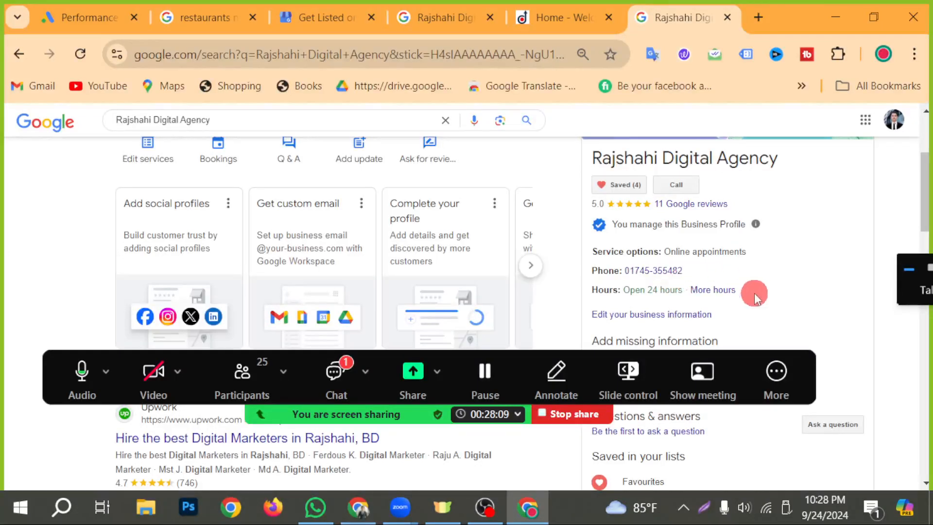
{"action": "scroll", "coordinate": [751, 296], "scroll_direction": "down", "scroll_amount": 3}
{"action": "scroll", "coordinate": [743, 305], "scroll_direction": "down", "scroll_amount": 10}
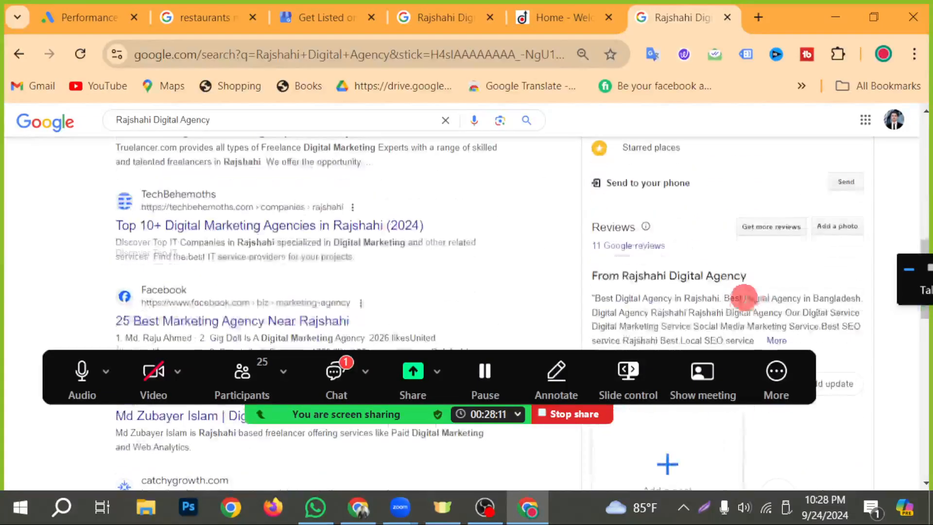
{"action": "scroll", "coordinate": [729, 243], "scroll_direction": "down", "scroll_amount": 5}
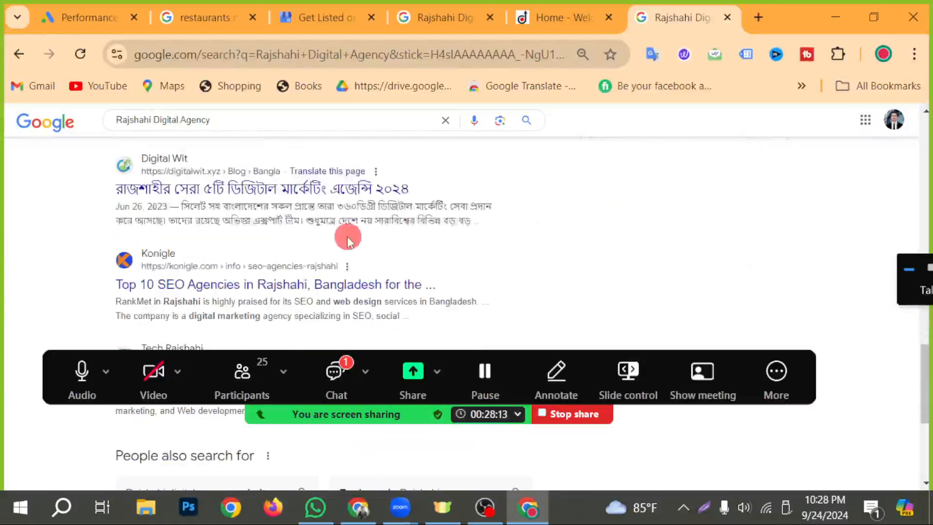
{"action": "scroll", "coordinate": [347, 236], "scroll_direction": "up", "scroll_amount": 15}
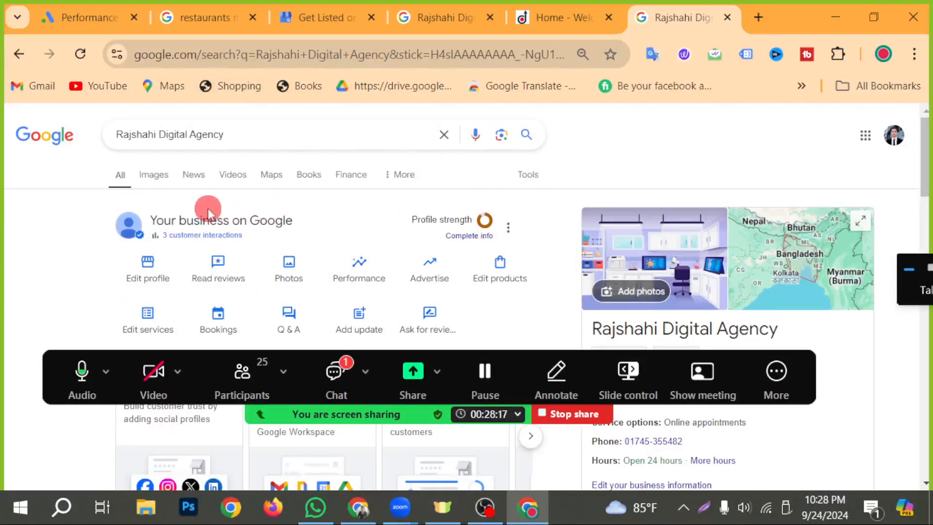
{"action": "left_click", "coordinate": [508, 230]}
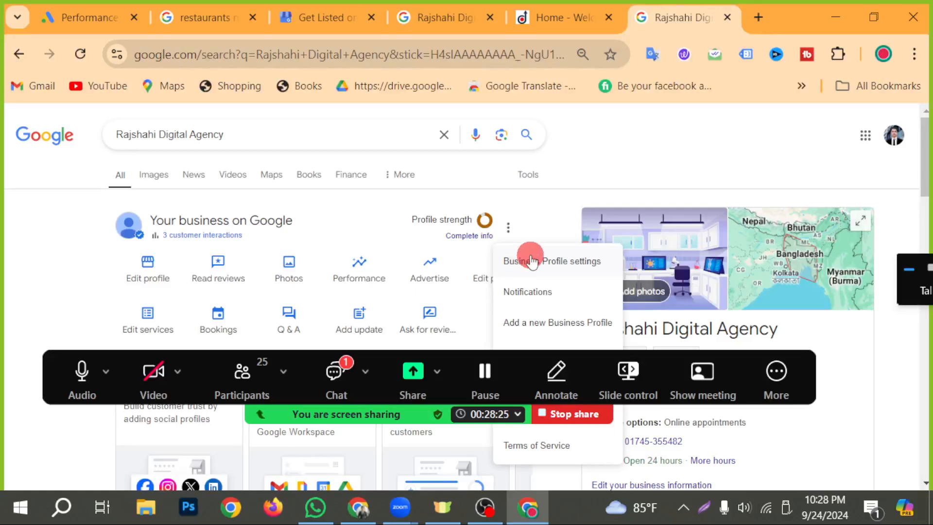
{"action": "left_click", "coordinate": [34, 228]}
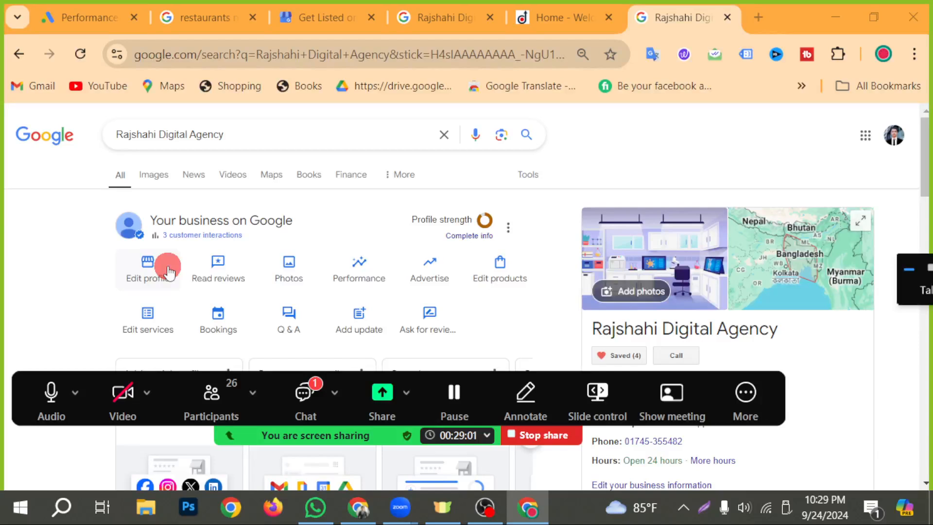
- Open Google Ads through the Business Profile's Advertise option and dismiss the account protection notice on the Campaigns page
{"action": "left_click", "coordinate": [430, 285]}
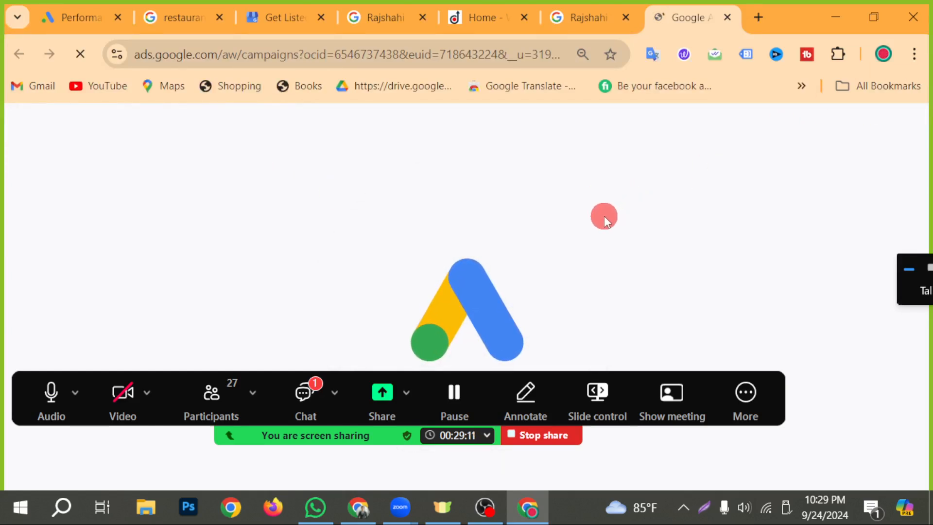
{"action": "left_click_drag", "start_coordinate": [371, 414], "coordinate": [450, 104]}
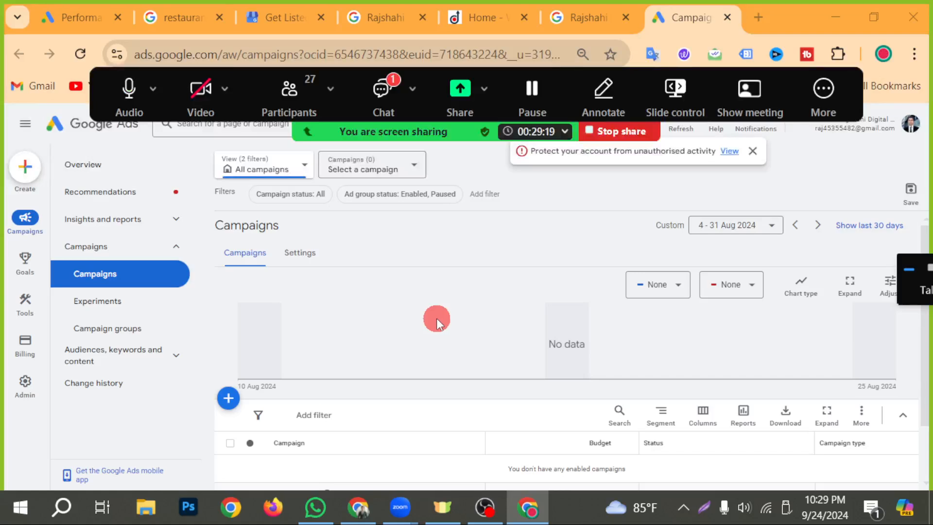
{"action": "scroll", "coordinate": [486, 279], "scroll_direction": "down", "scroll_amount": 2}
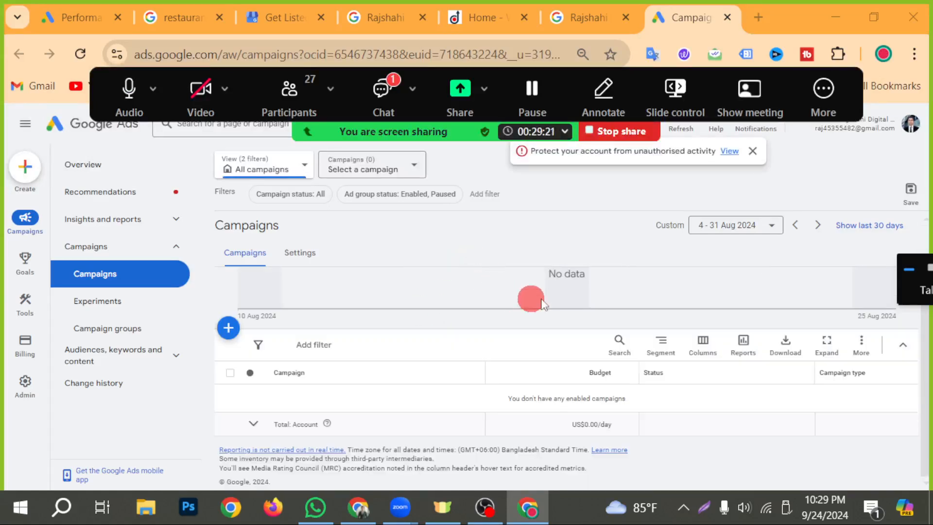
{"action": "left_click", "coordinate": [761, 153]}
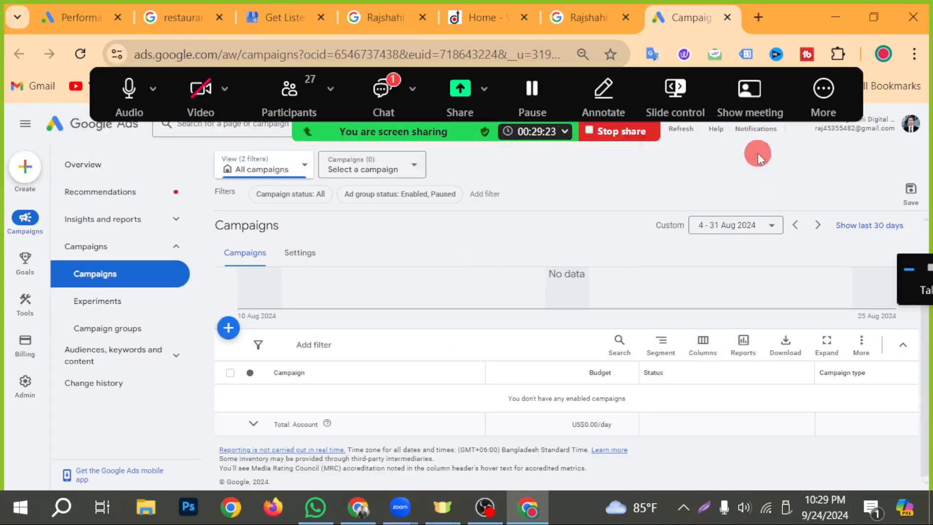
- Look over the Google Ads campaigns overview, moving the Zoom meeting controls away from the page header
{"action": "left_click_drag", "start_coordinate": [392, 122], "coordinate": [340, 85]}
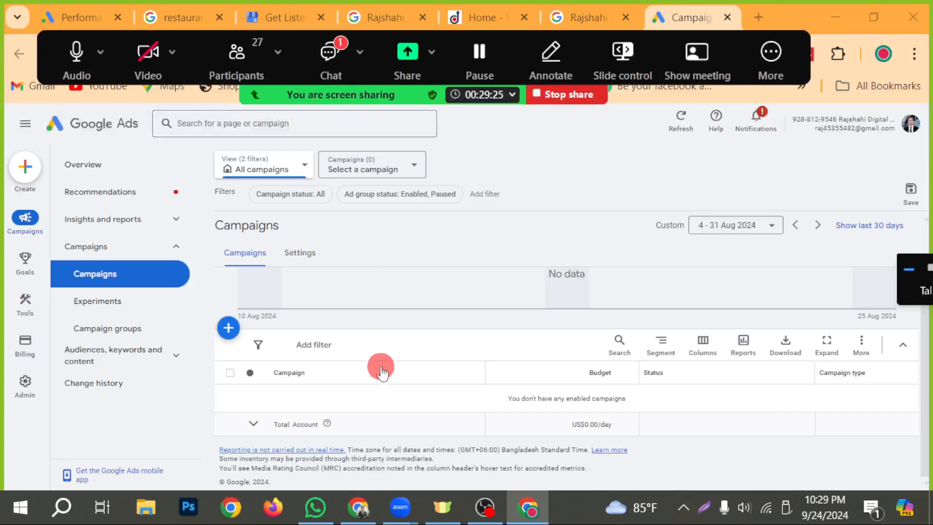
{"action": "scroll", "coordinate": [377, 383], "scroll_direction": "up", "scroll_amount": 2}
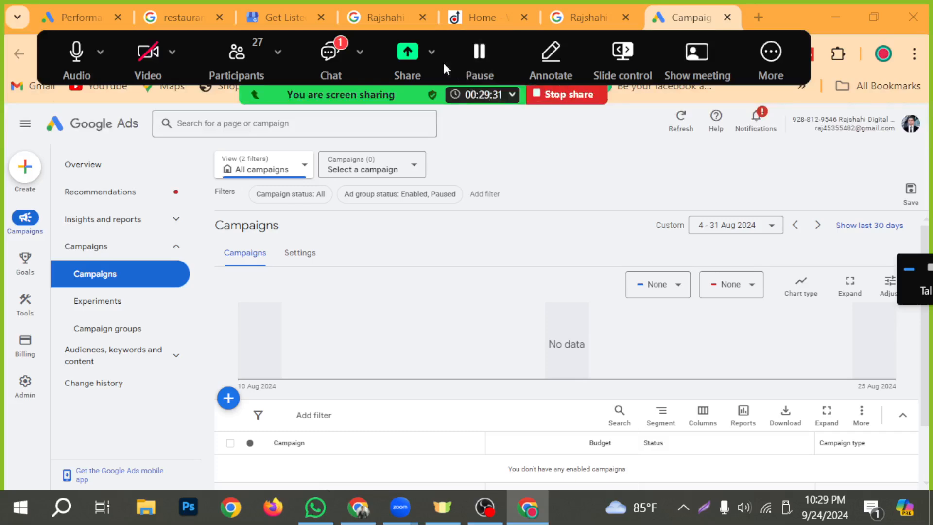
{"action": "left_click_drag", "start_coordinate": [442, 61], "coordinate": [491, 194]}
{"action": "left_click", "coordinate": [538, 390]}
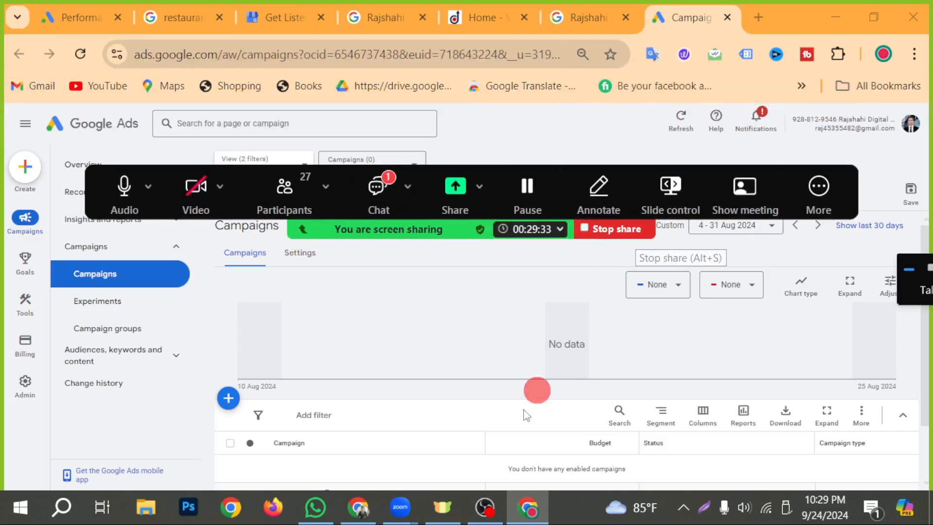